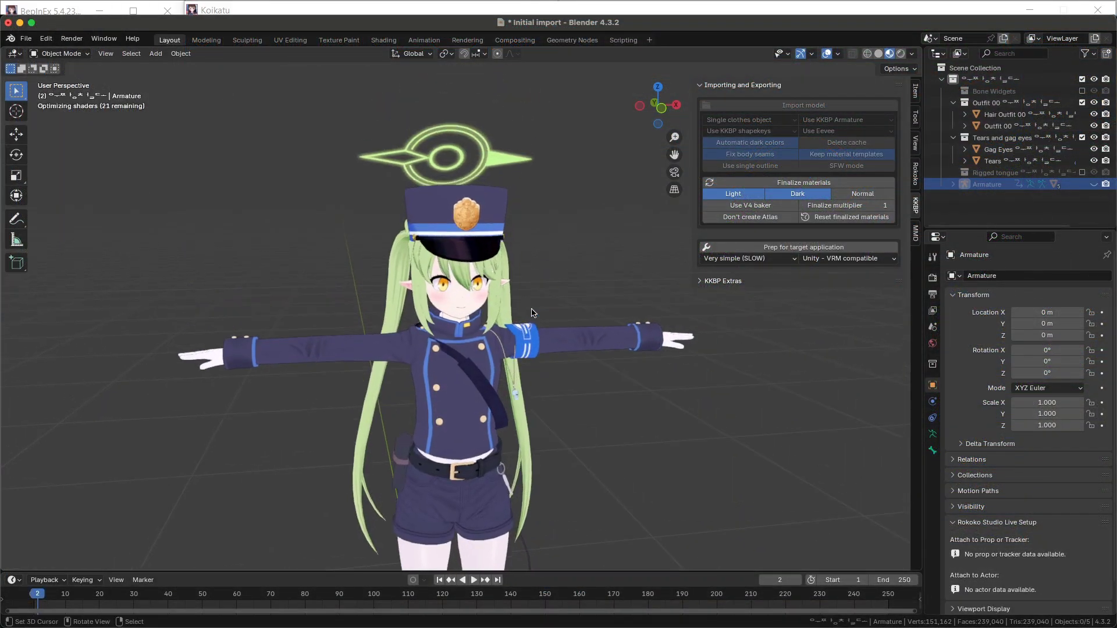
- Zoom the viewport in on the finished imported character
scroll(553, 279, up, 4)
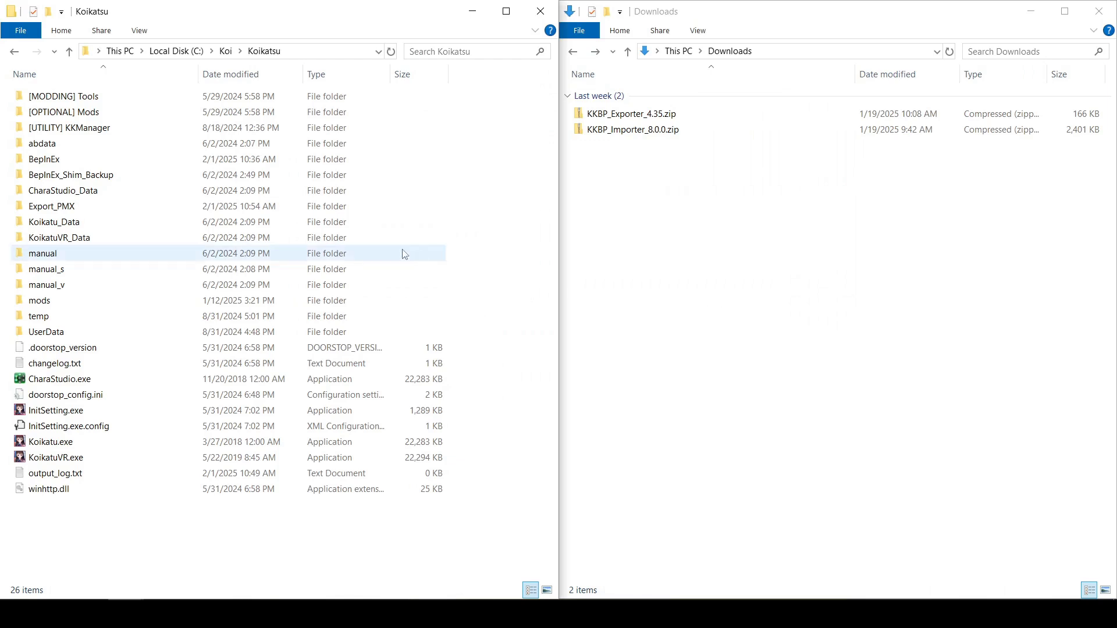
- Copy KKBP_Exporter.dll from KKBP_Exporter_4.35.zip's 'Koikatsu or Koikatsu Party' folder into BepInEx
click(83, 163)
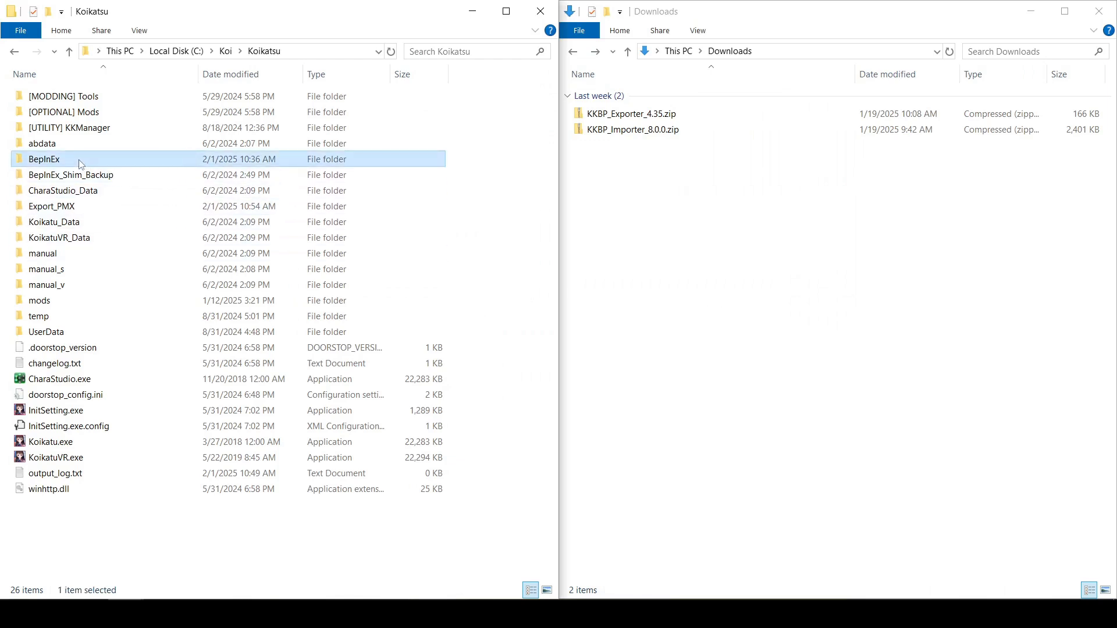
double_click(81, 162)
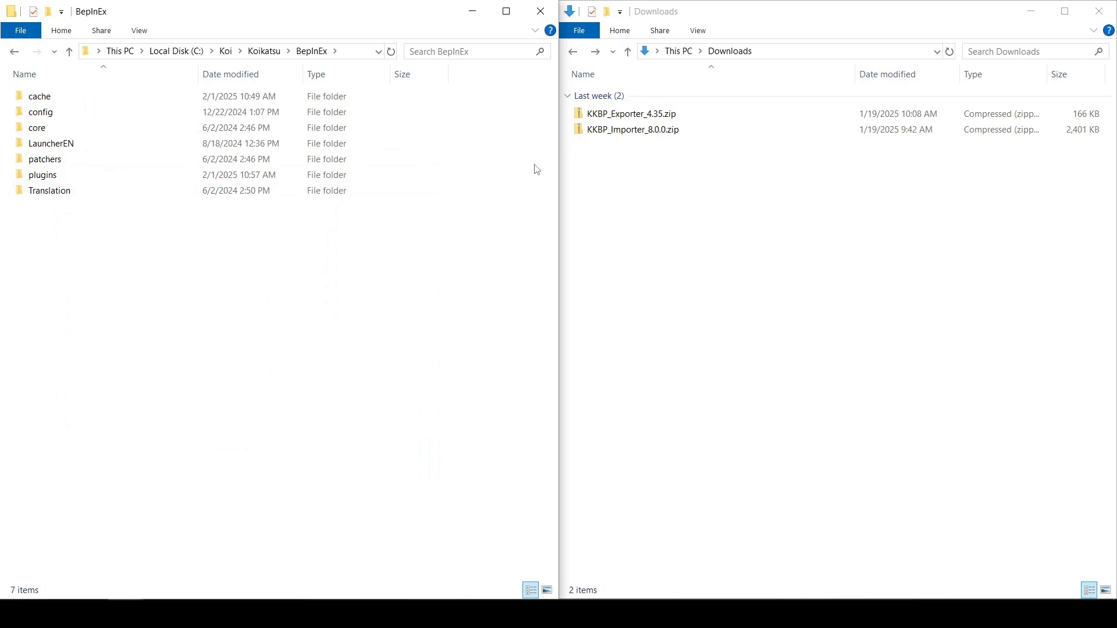
double_click(704, 115)
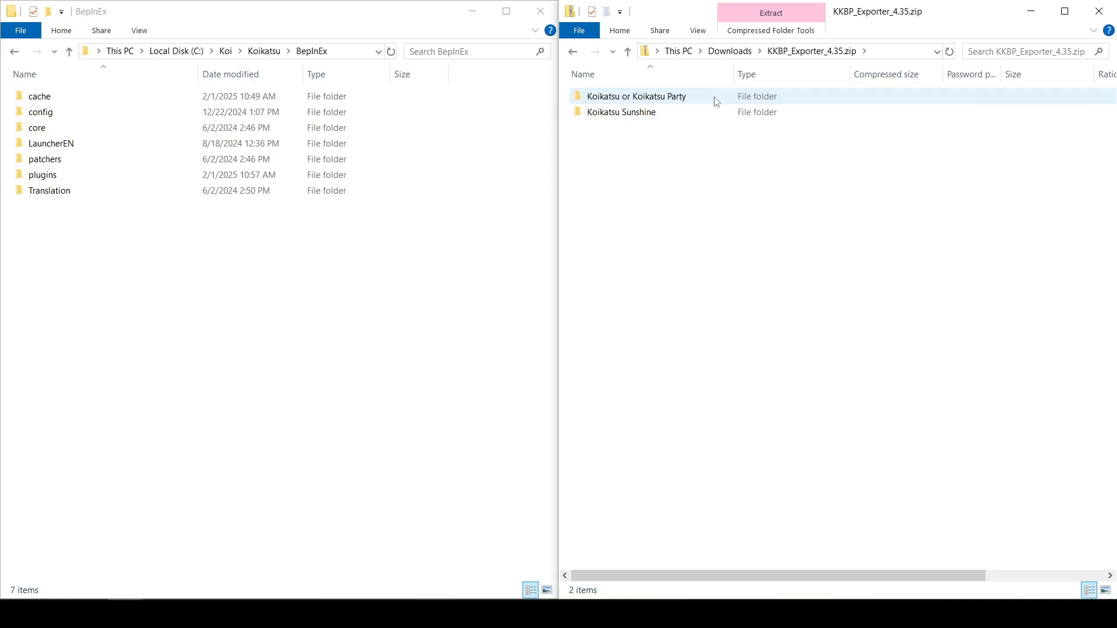
click(716, 102)
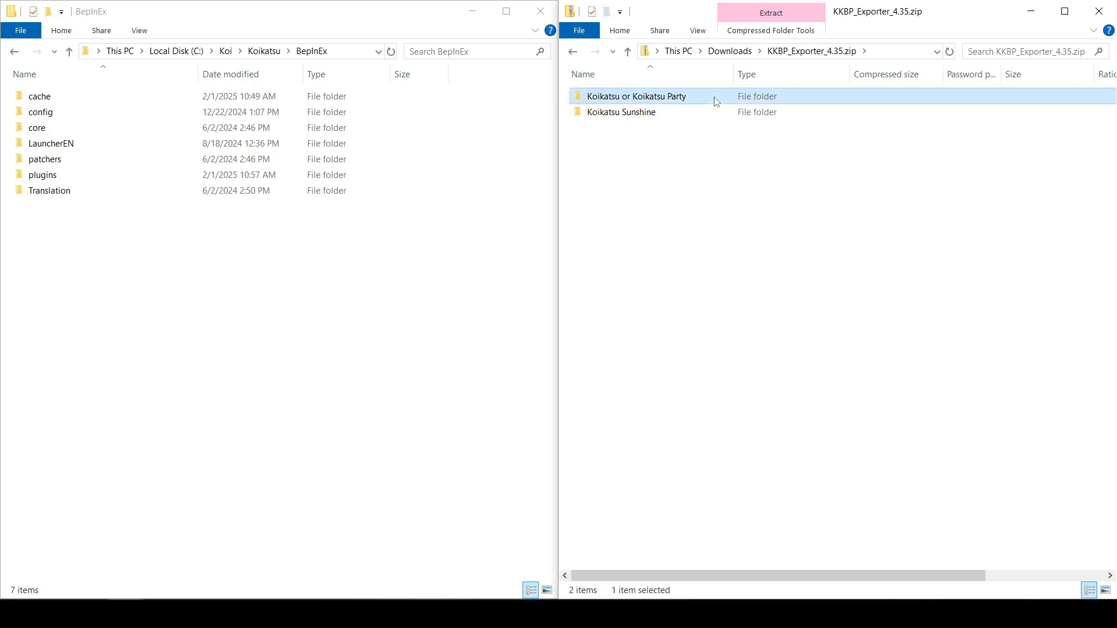
double_click(716, 102)
click(601, 97)
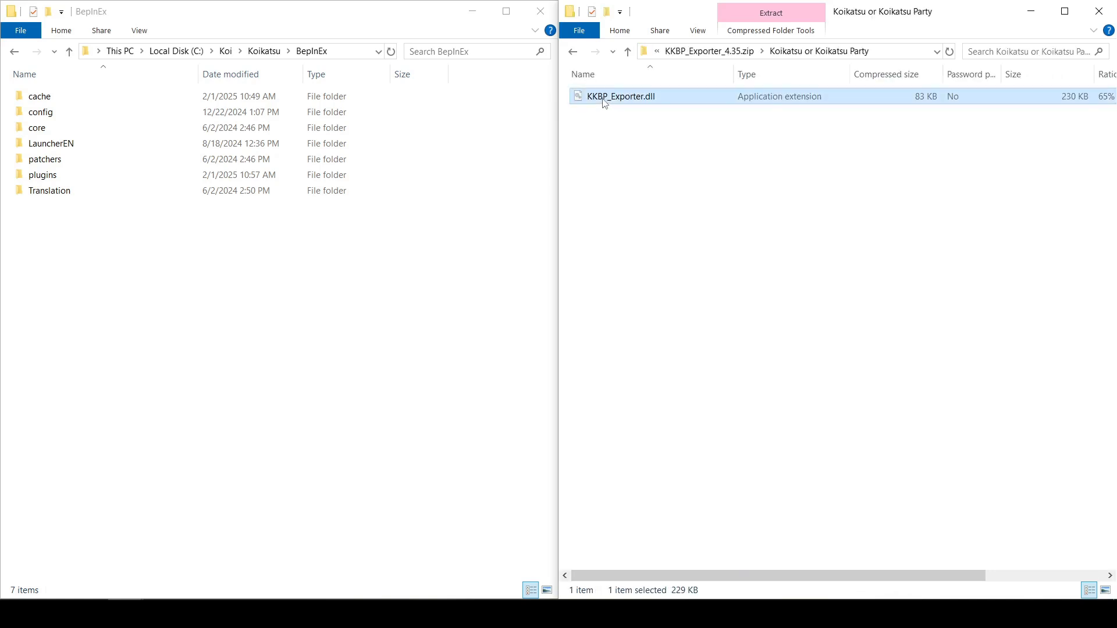
drag(601, 97, 100, 179)
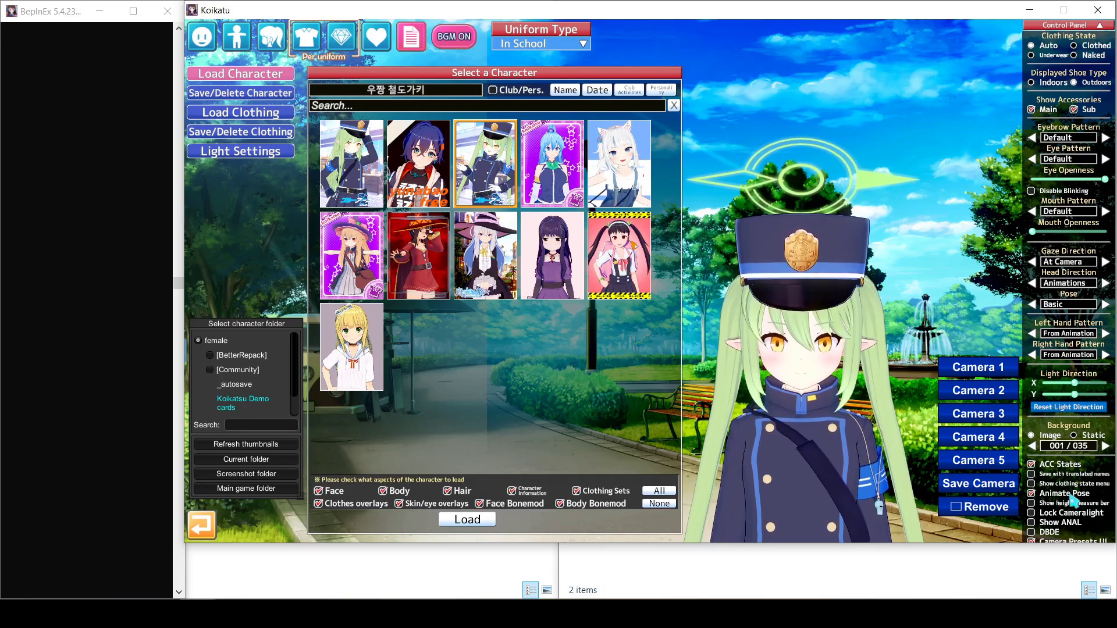
- Tick 'Show KKBP Exporter' at the bottom of the right Control Panel
scroll(1074, 501, down, 1)
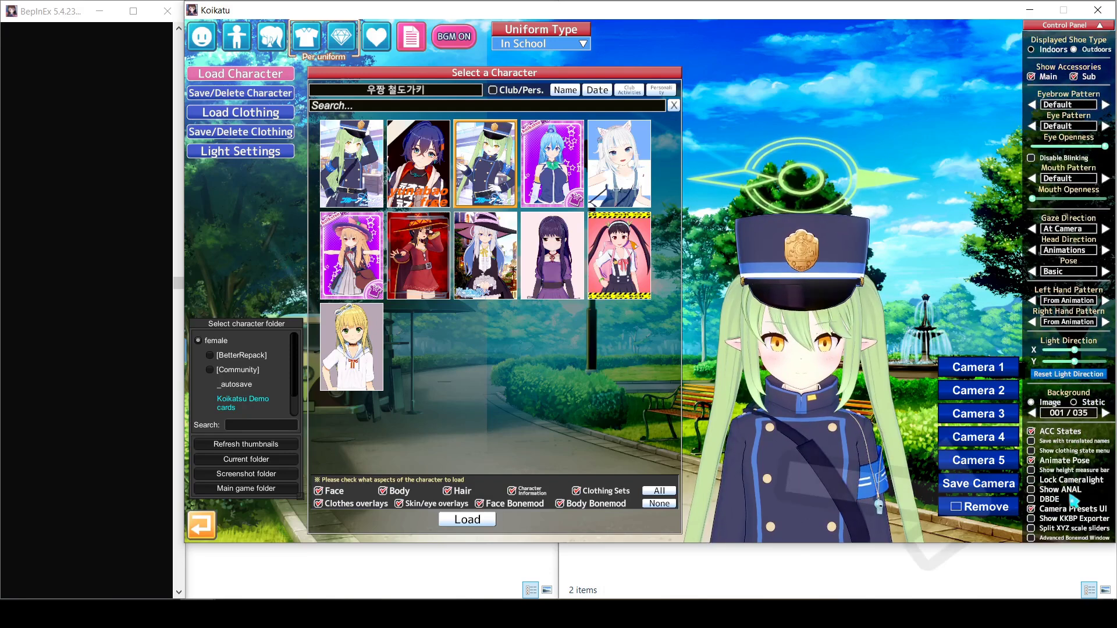
click(1032, 519)
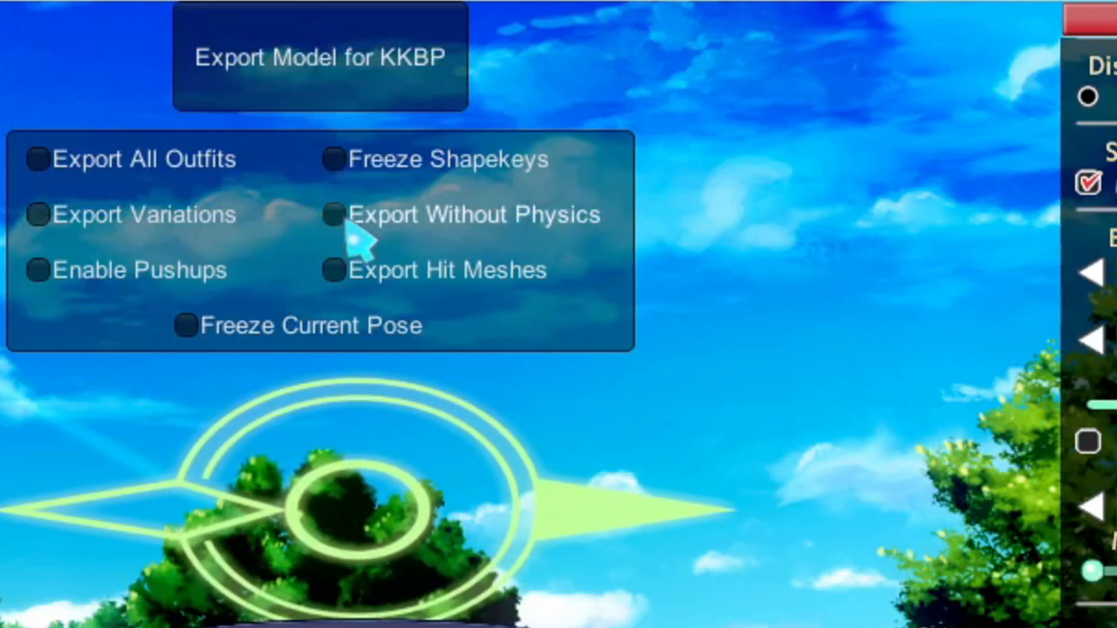
click(244, 152)
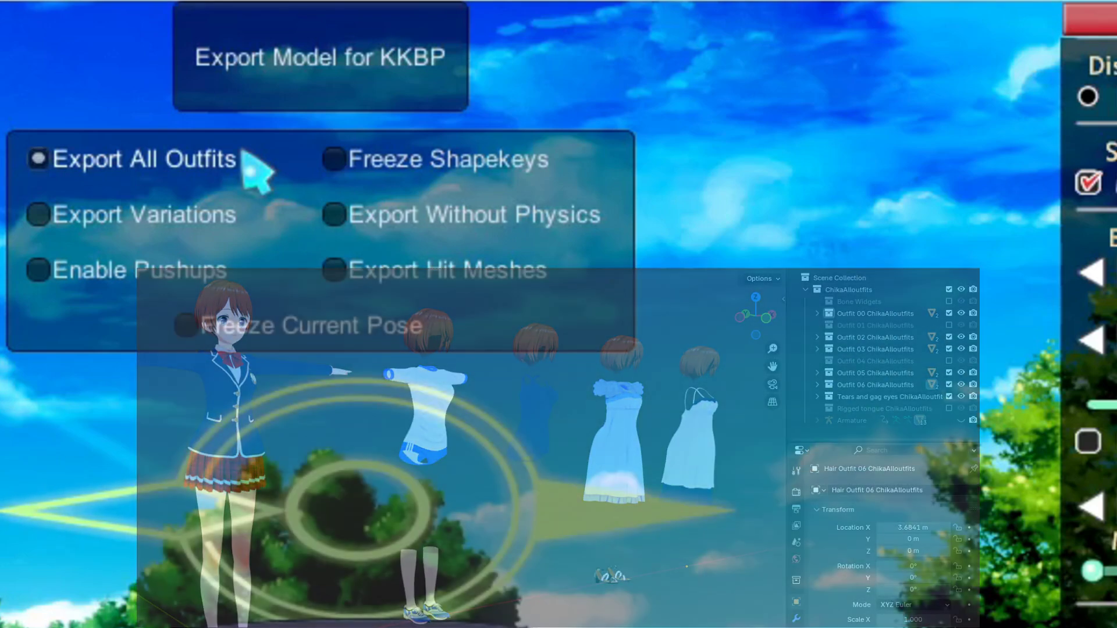
click(244, 153)
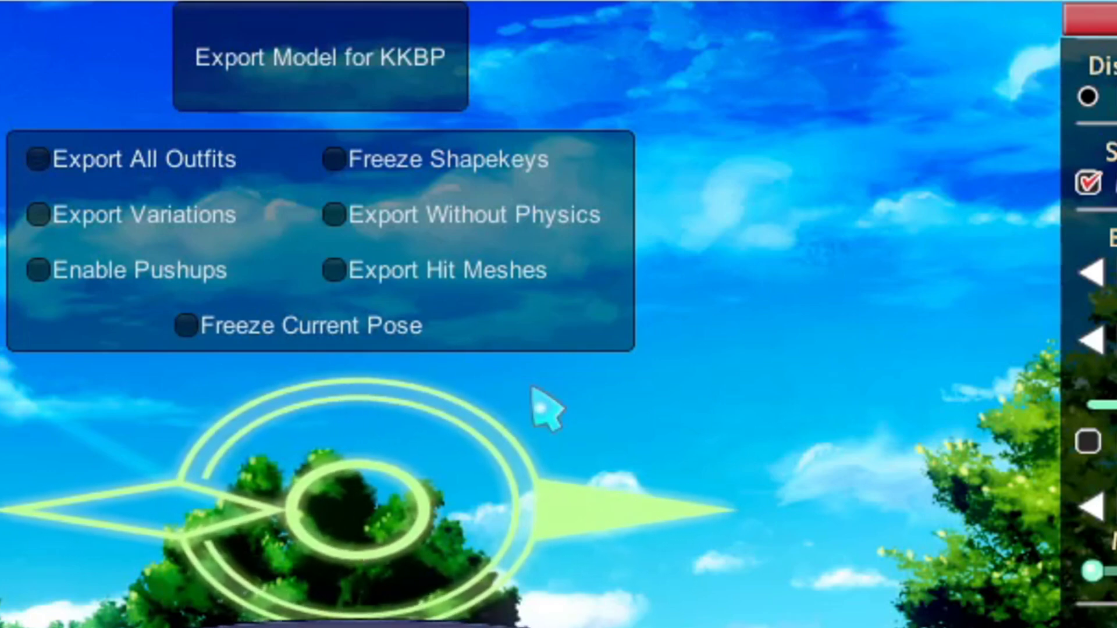
click(414, 337)
click(556, 170)
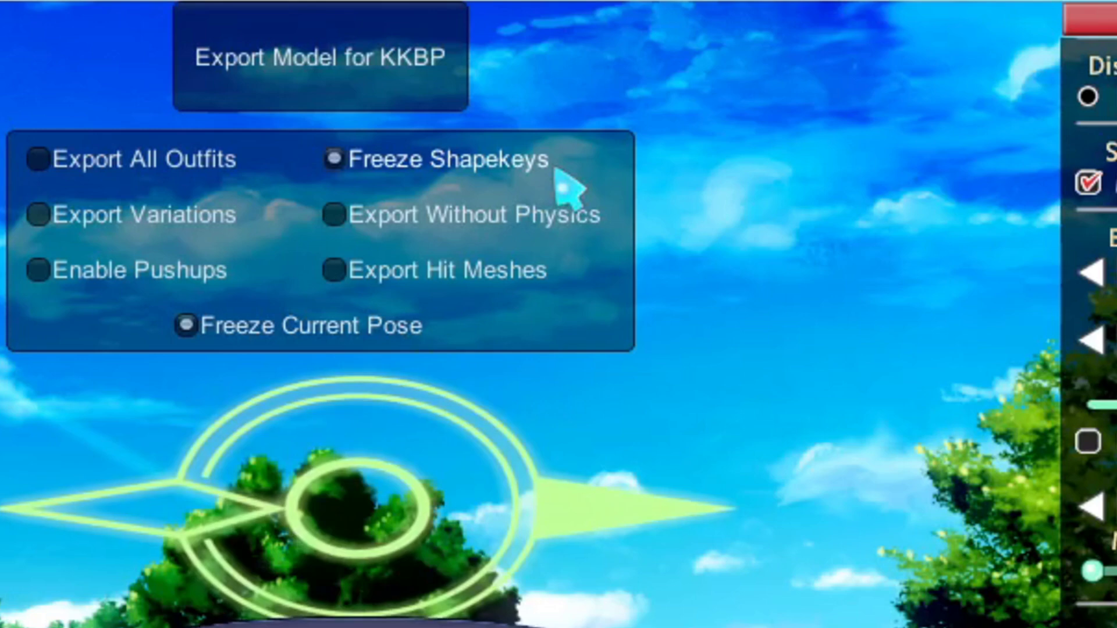
click(557, 171)
click(440, 317)
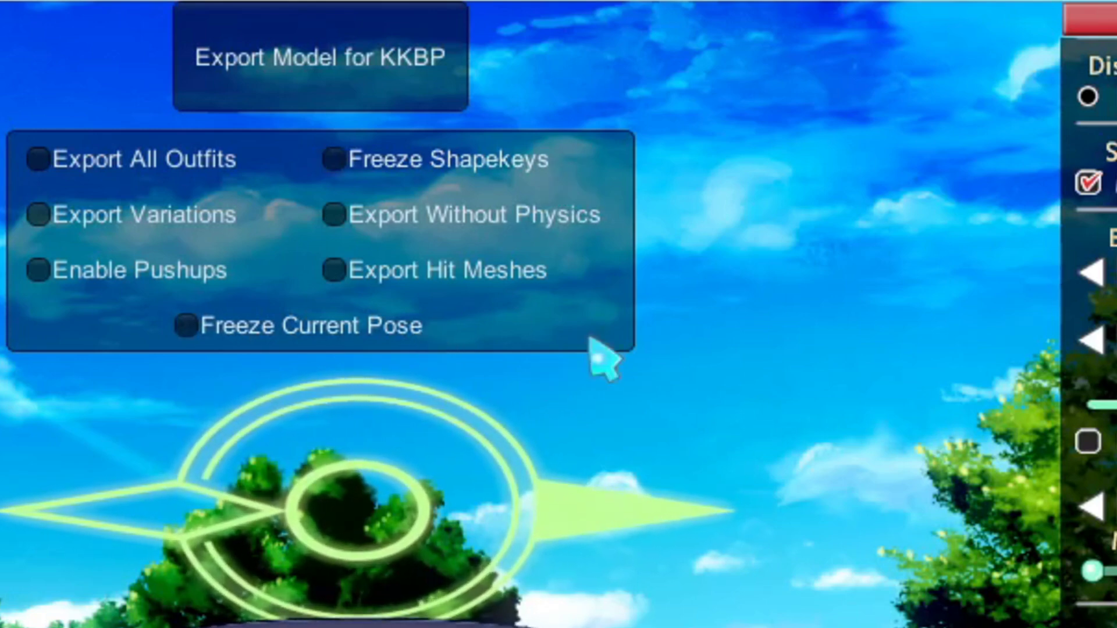
click(244, 222)
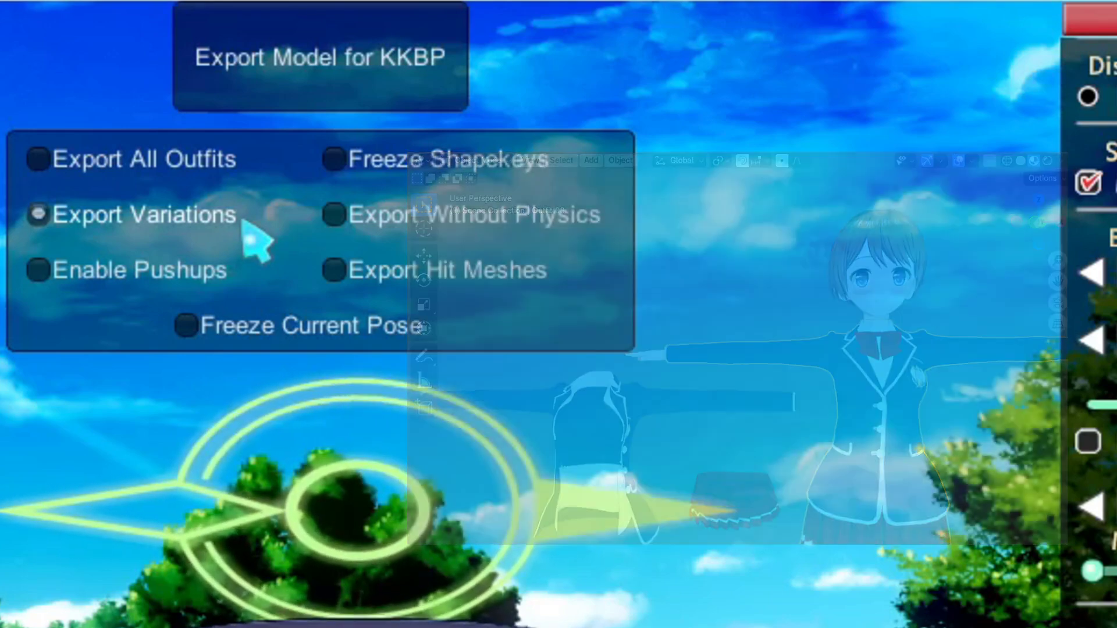
click(245, 224)
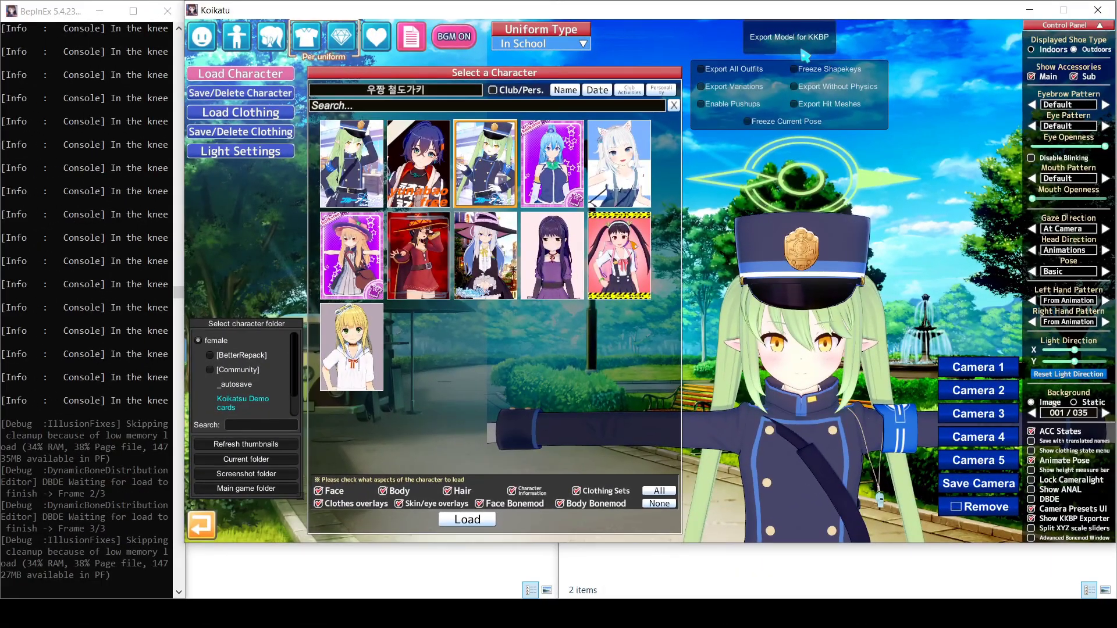
- Export the character for KKBP, then move its folder from Export_PMX into Downloads
click(805, 56)
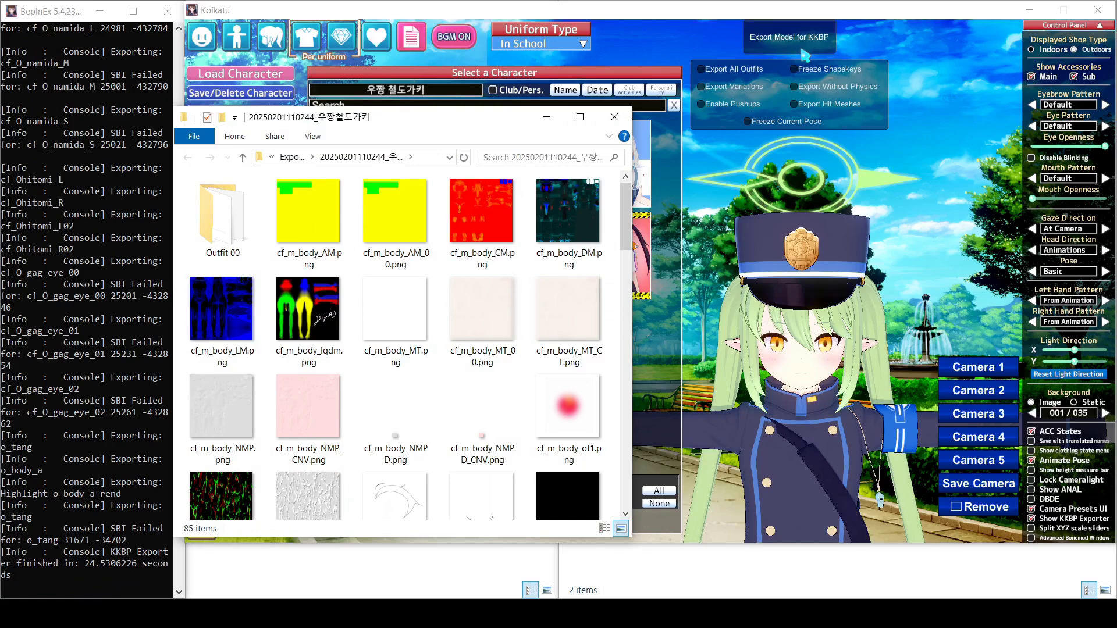
click(805, 55)
click(1030, 10)
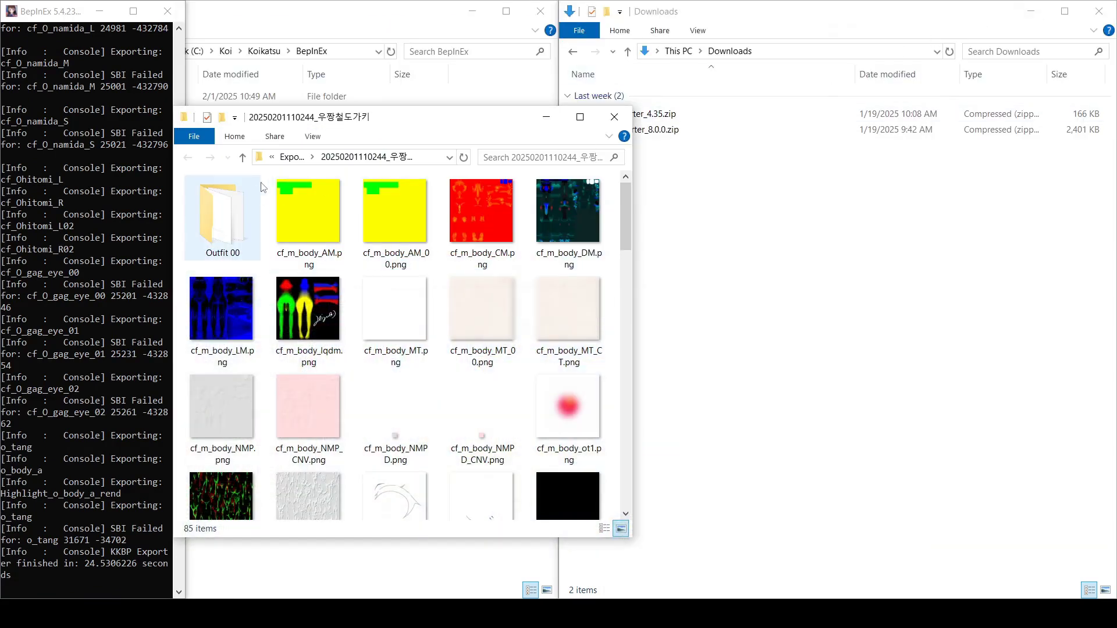
click(291, 158)
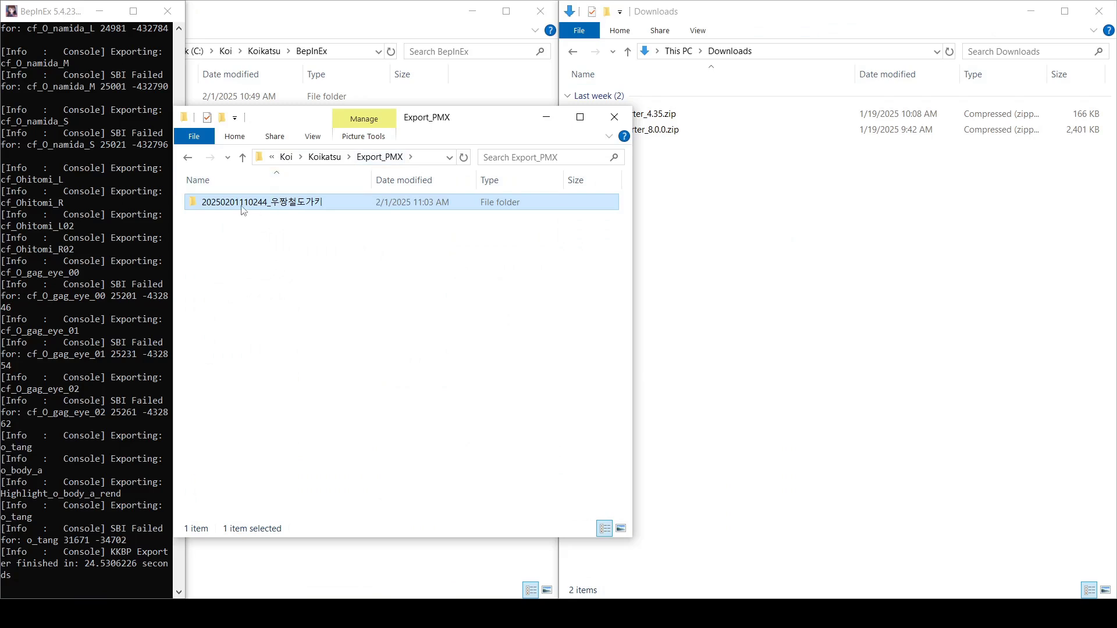
drag(244, 209, 753, 201)
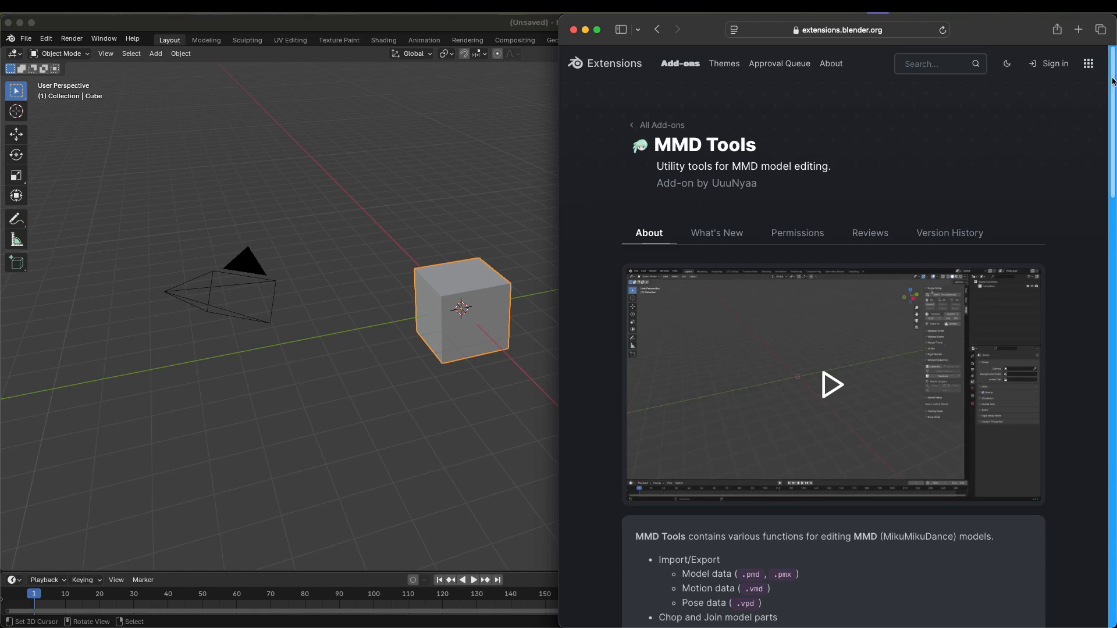
- Get the MMD Tools add-on from the extensions page and drop it into Blender
drag(1113, 80, 1113, 342)
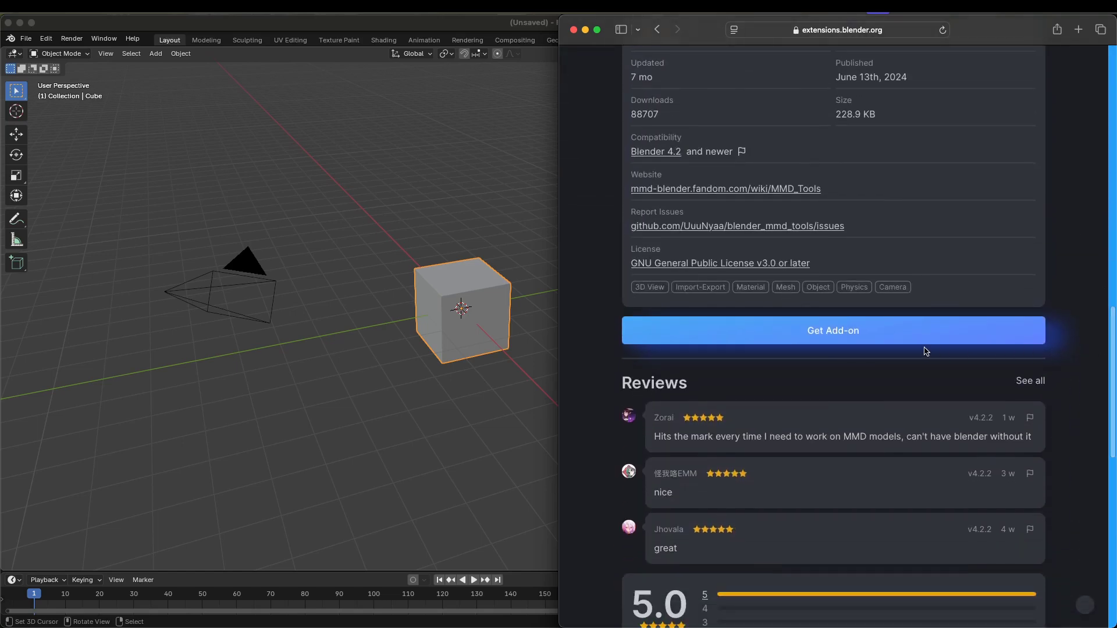
click(743, 332)
drag(742, 334, 373, 410)
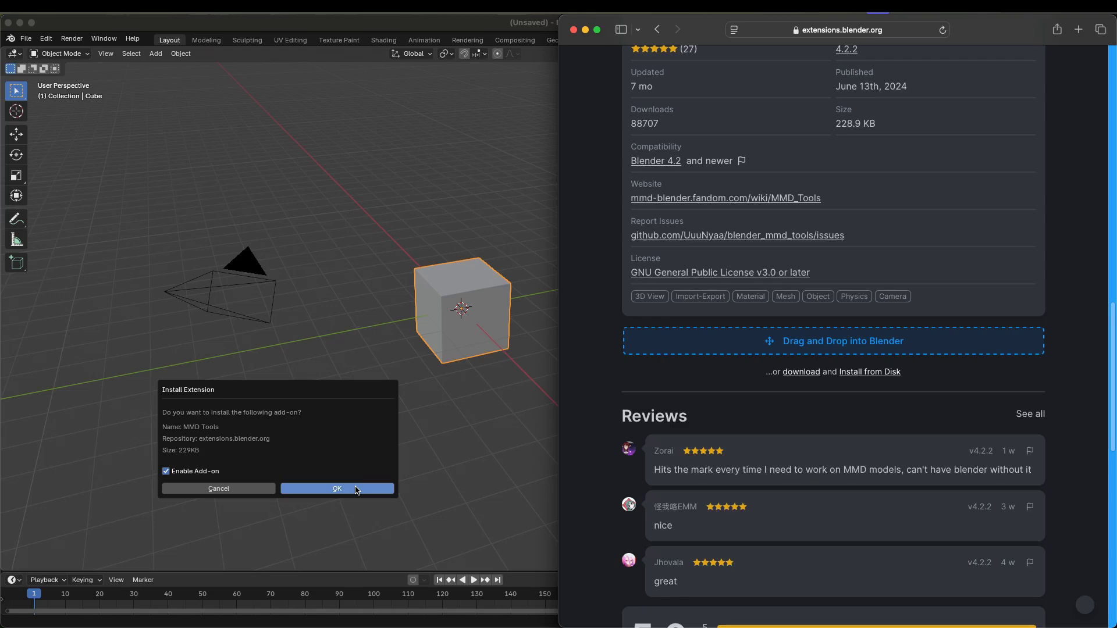
- Confirm MMD Tools, install KKBP_Importer_V8.0.0.zip from Downloads, and show the KKBP sidebar panel
click(356, 489)
key(super+Tab)
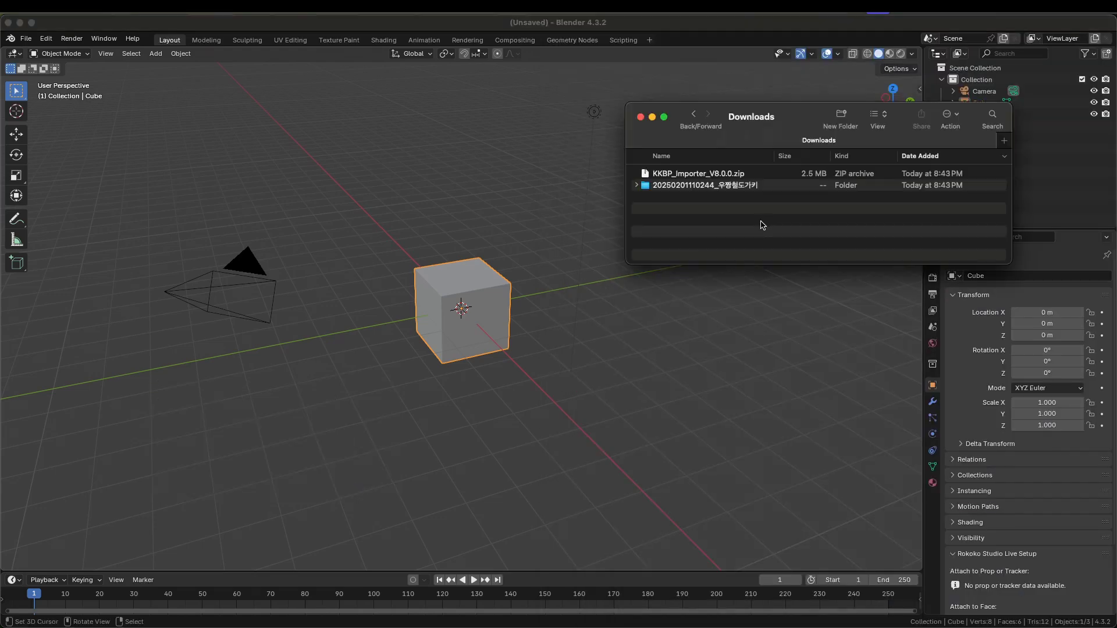
click(718, 175)
drag(674, 177, 411, 185)
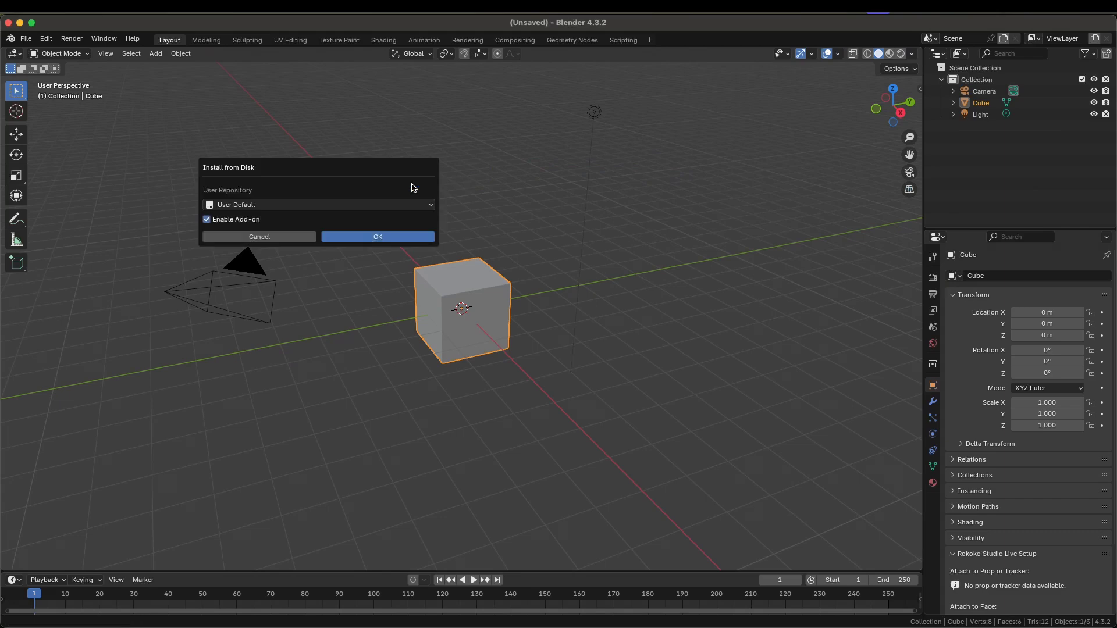
click(399, 239)
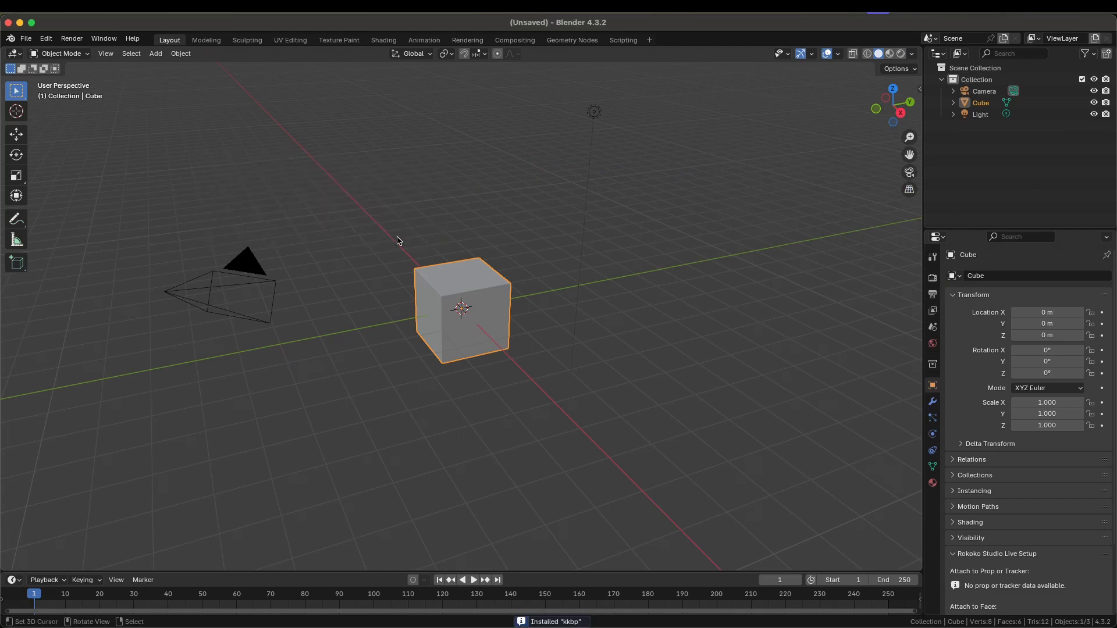
click(918, 90)
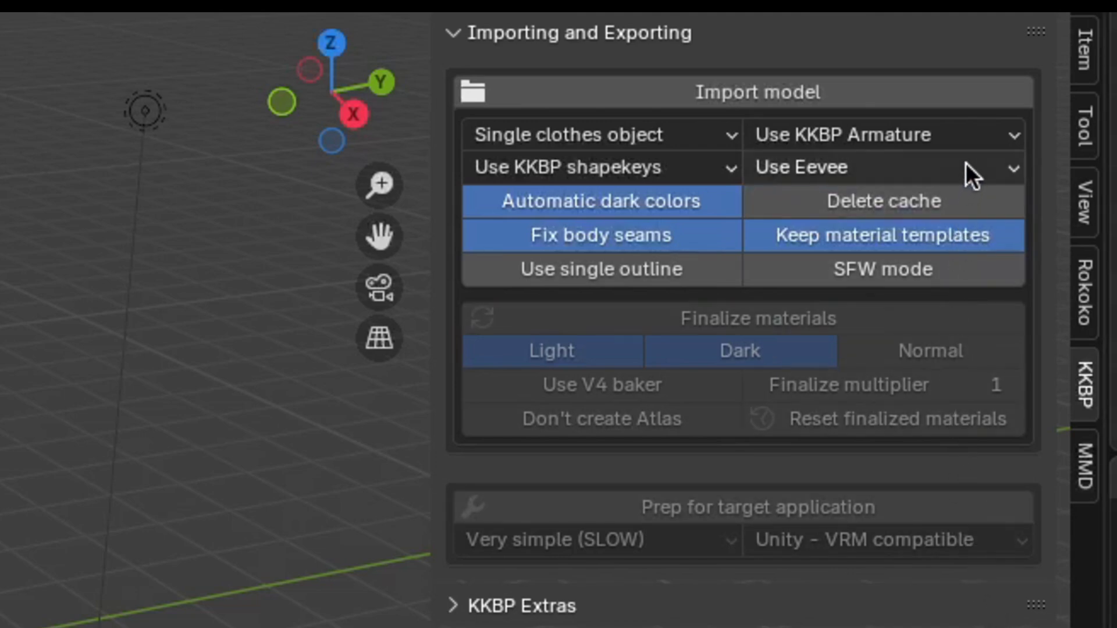
click(976, 136)
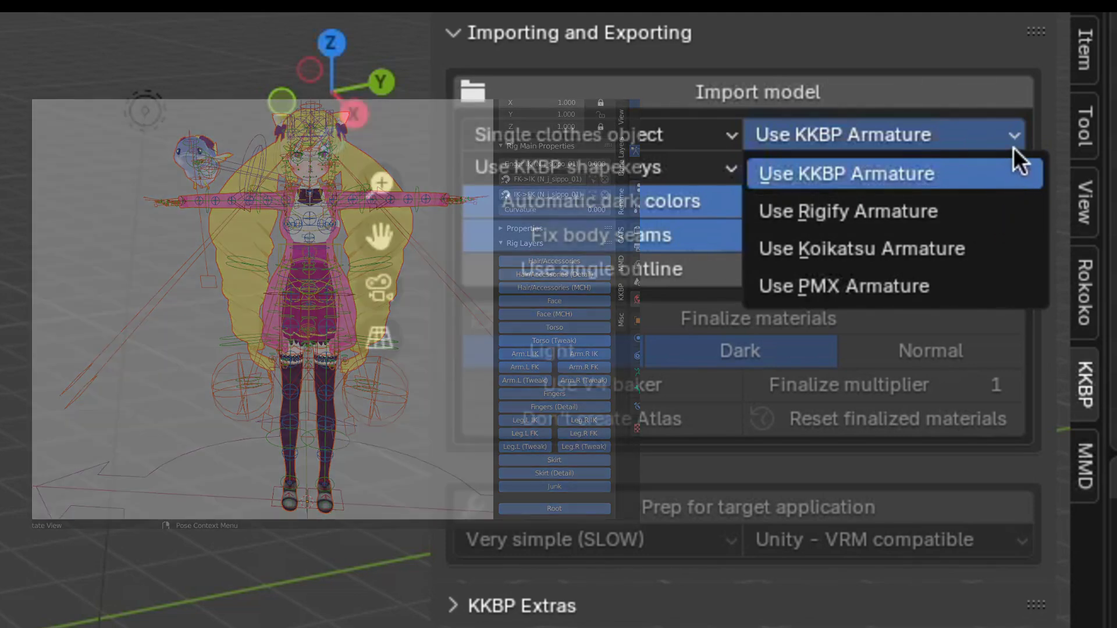
click(1013, 140)
click(1015, 167)
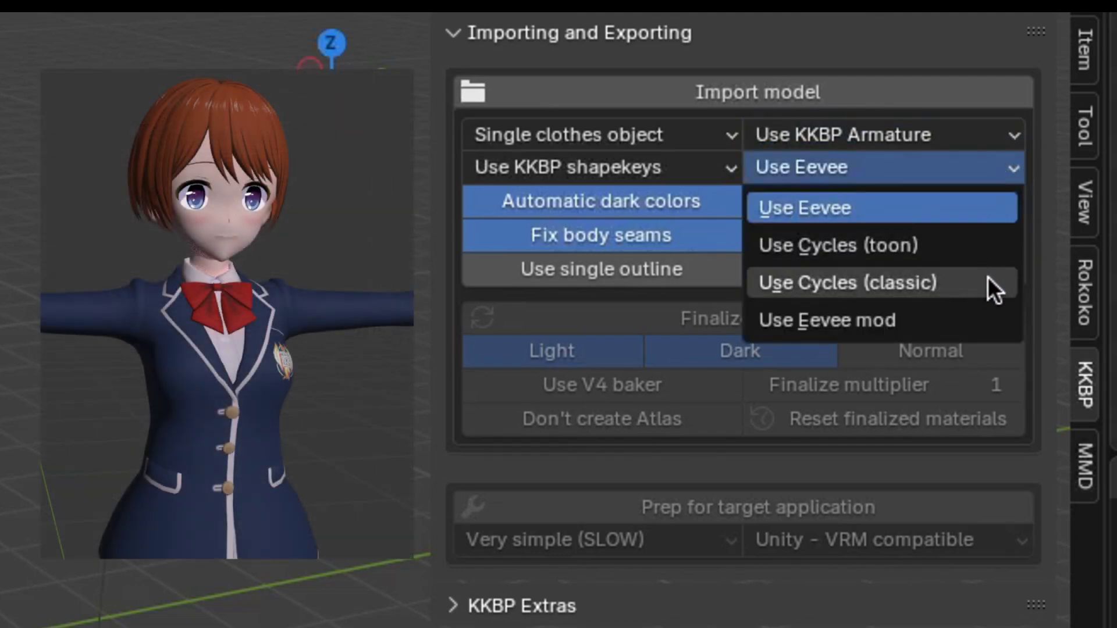
click(1001, 170)
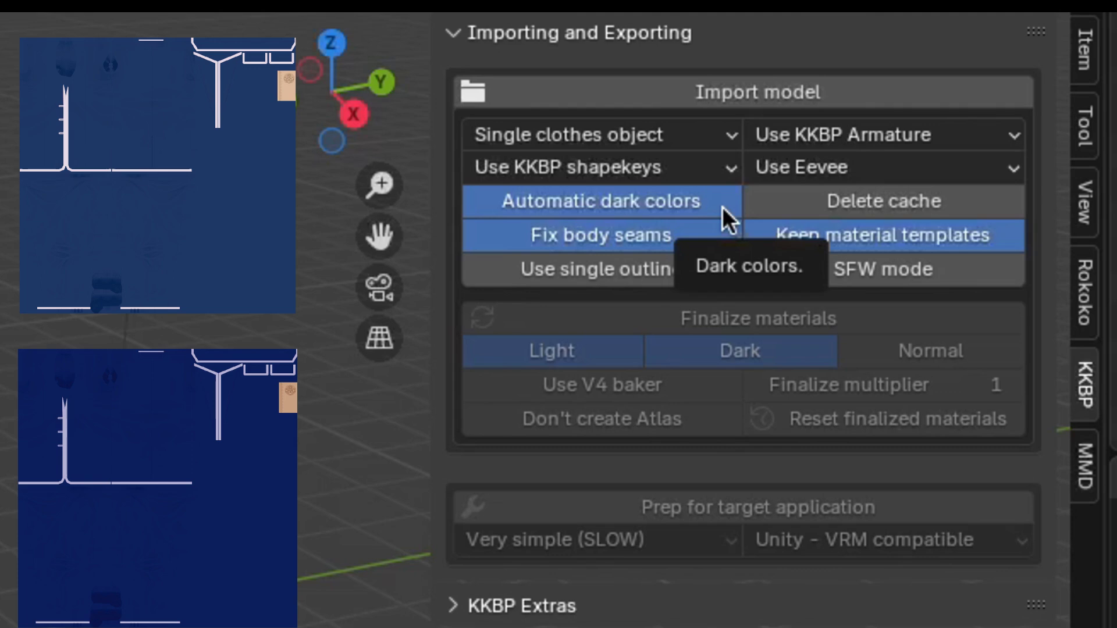
click(721, 207)
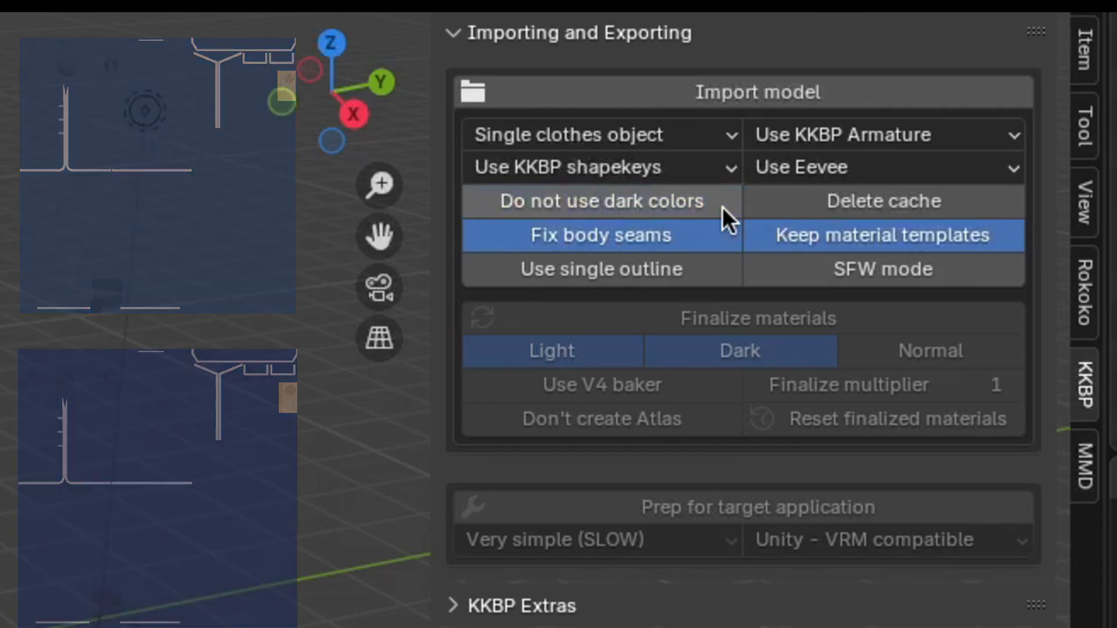
click(721, 207)
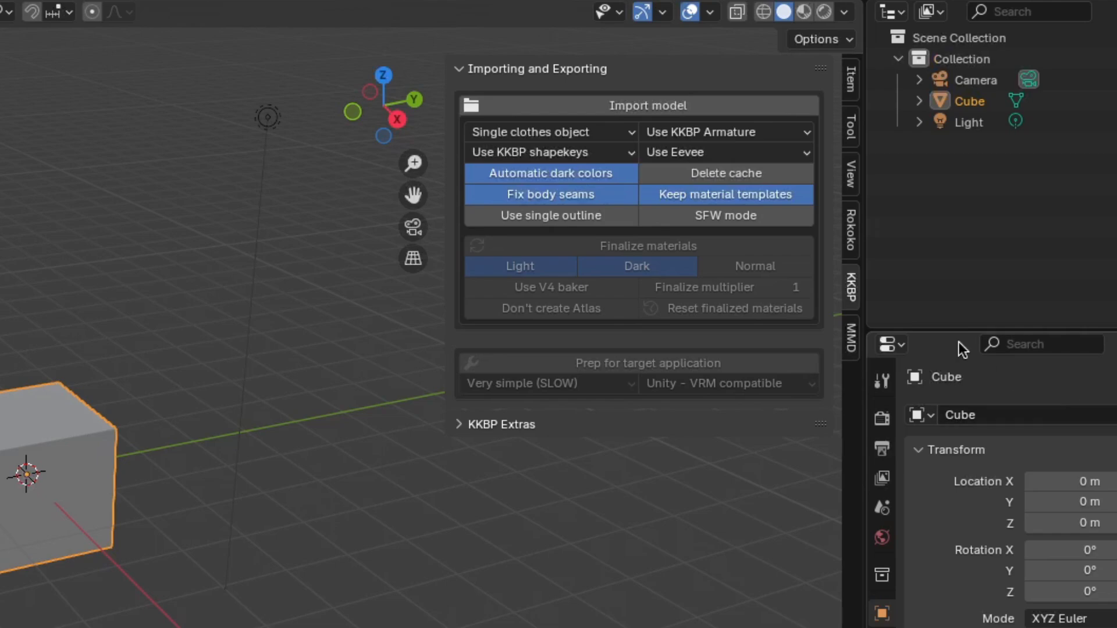
- Start the KKBP import and load model.pmx from the dated character folder in Downloads
click(659, 108)
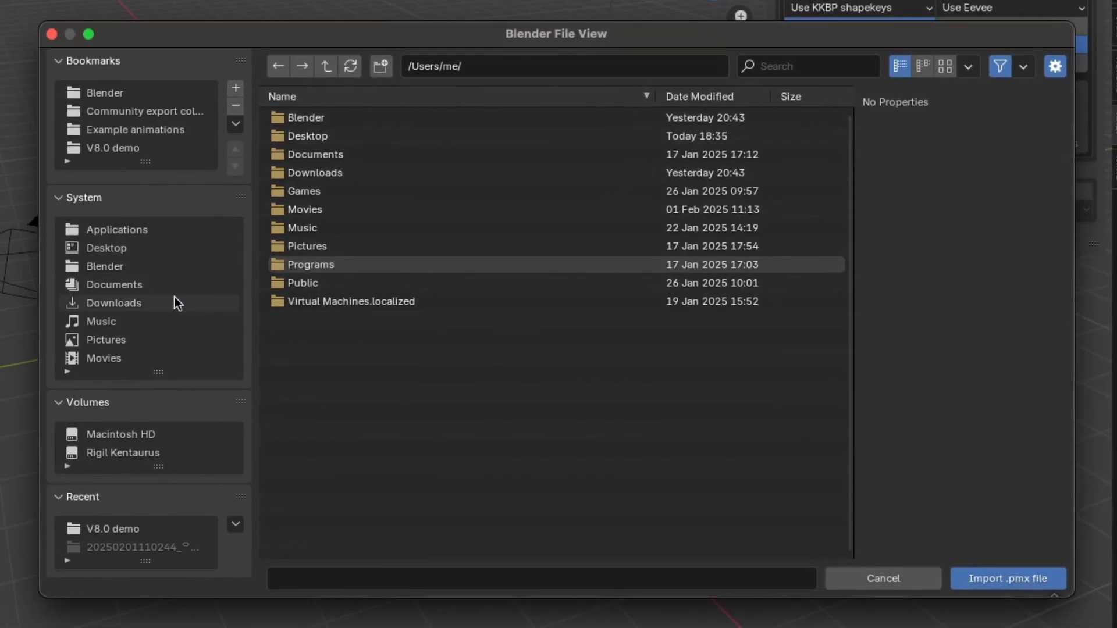
click(76, 342)
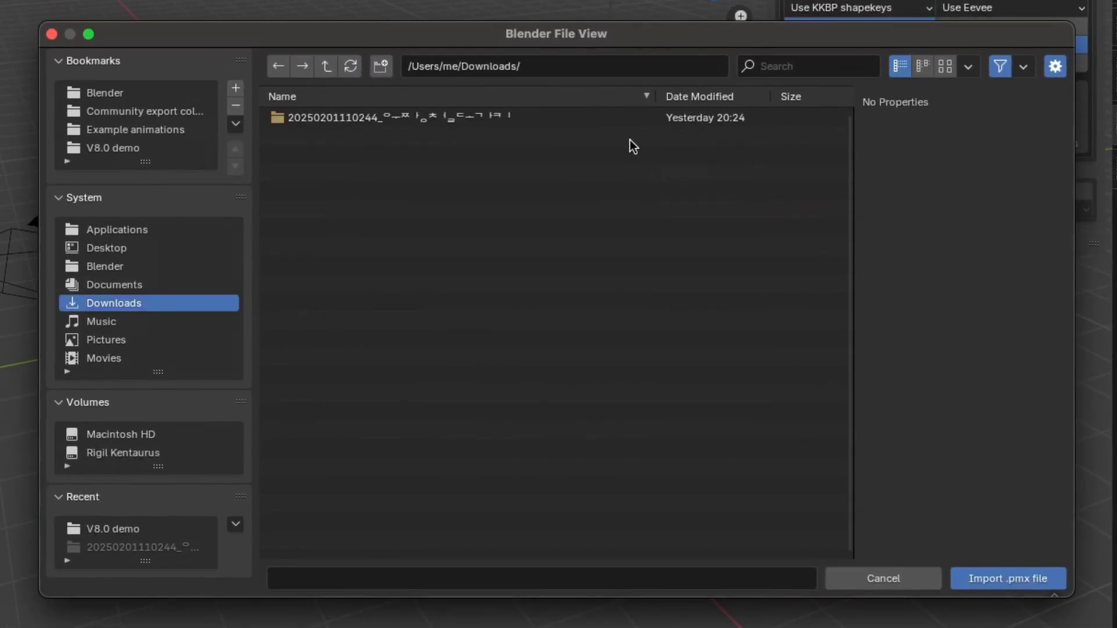
double_click(419, 119)
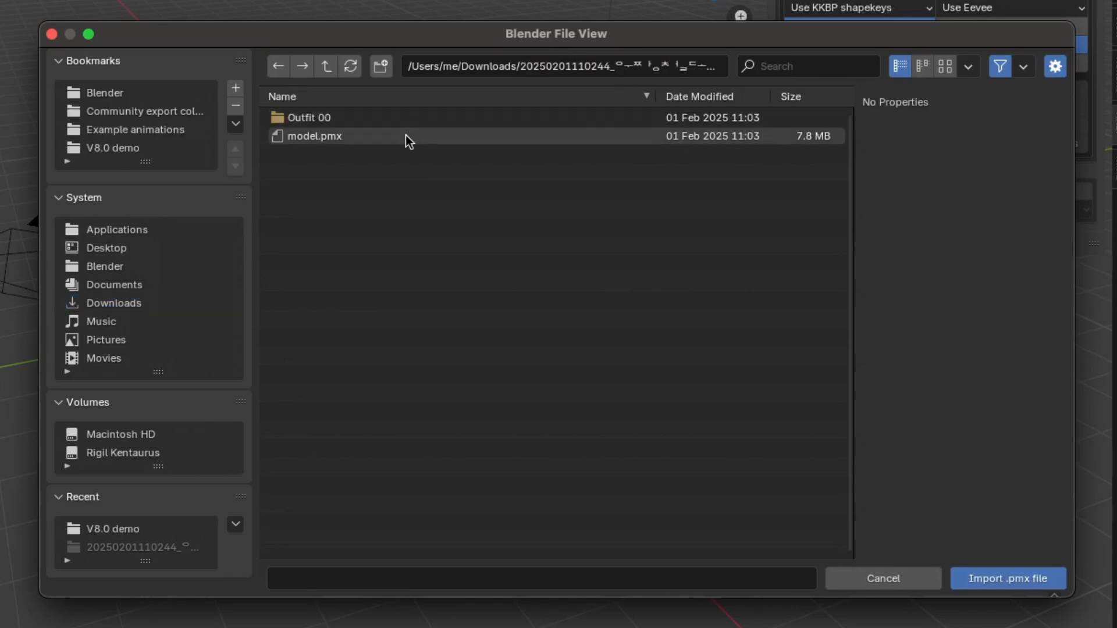
double_click(374, 140)
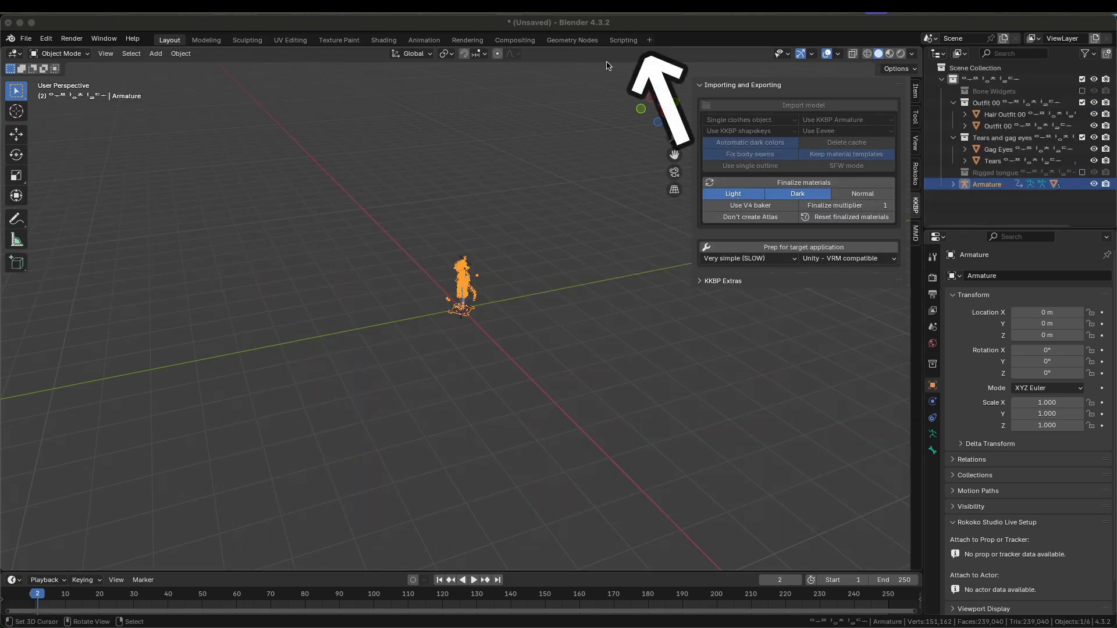
- In the Scripting workspace, scroll the KKBP Log and highlight the 1.51-minute finish line
click(638, 41)
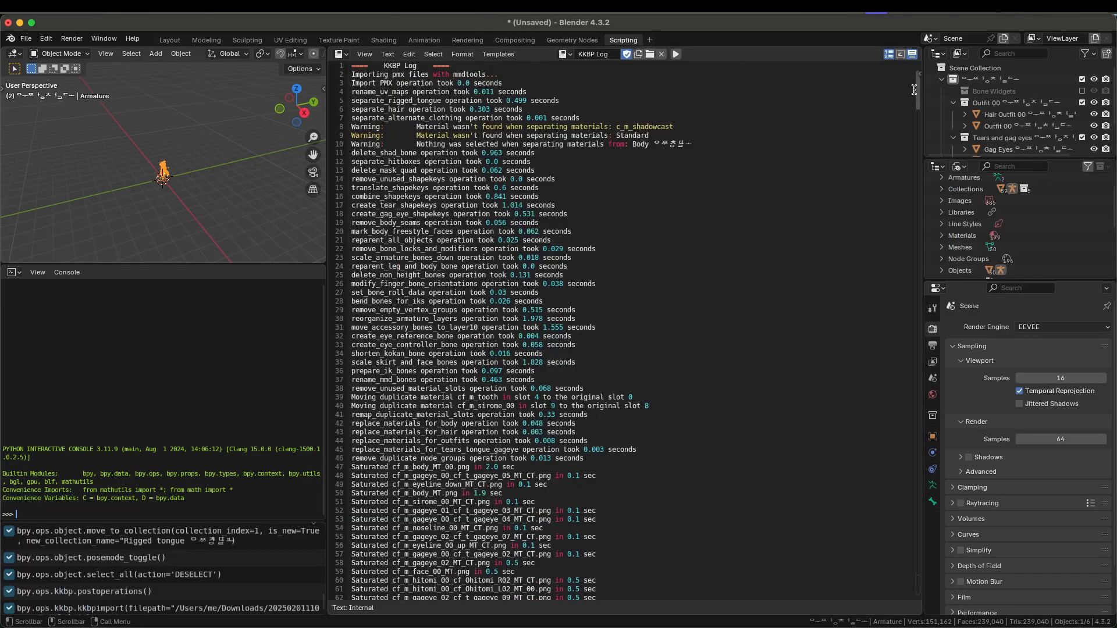
drag(918, 90, 916, 592)
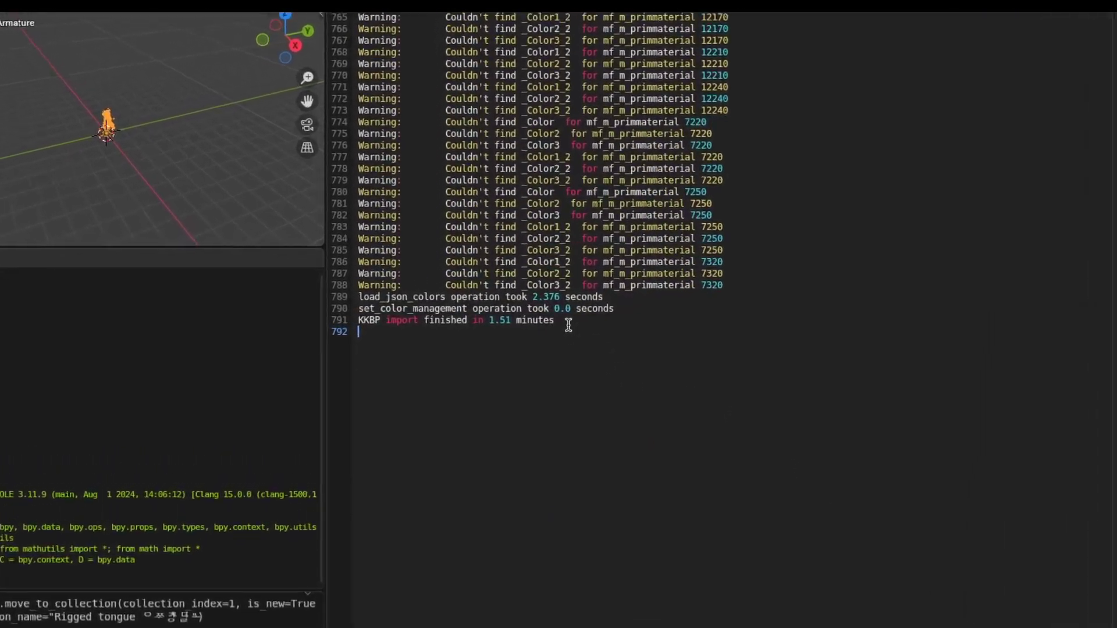
drag(611, 325, 373, 329)
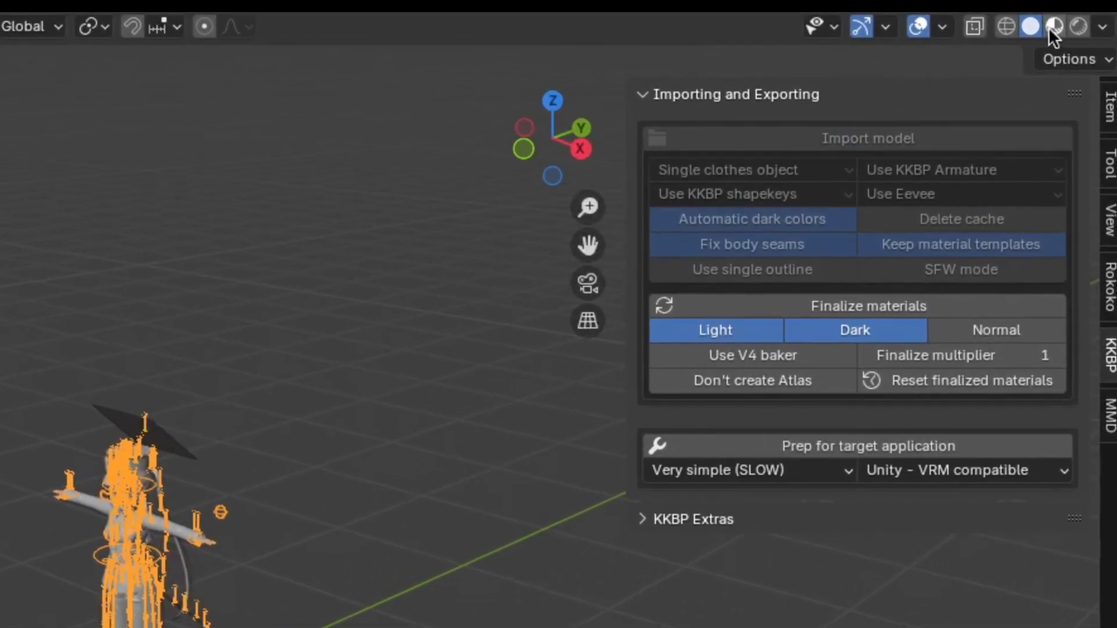
- Switch to Material Preview shading and zoom in on the character's face
click(1053, 26)
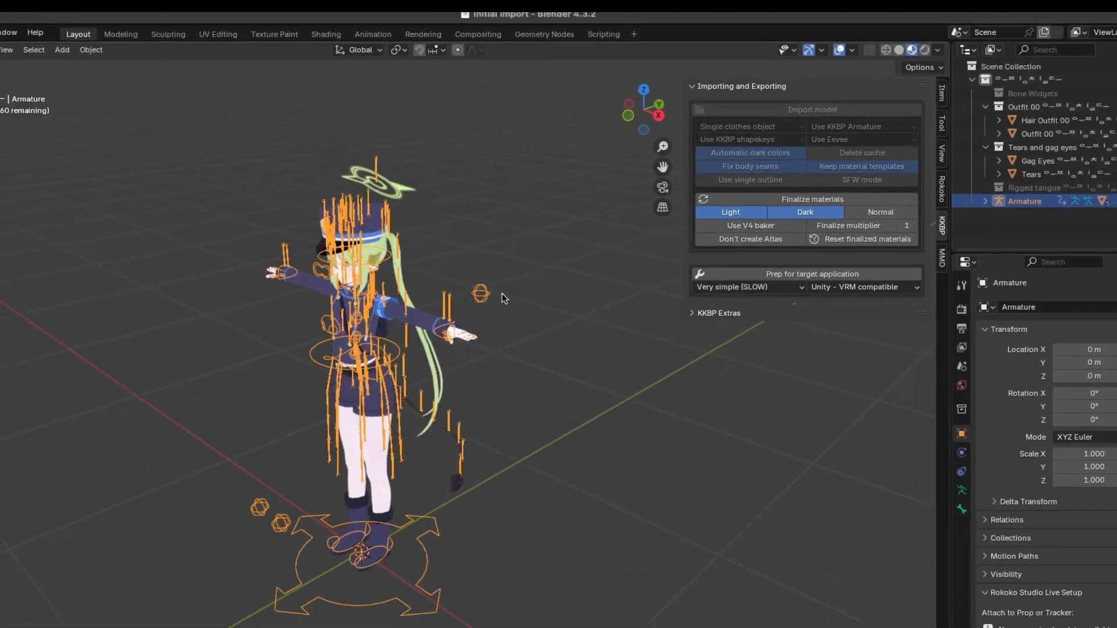
scroll(519, 325, up, 6)
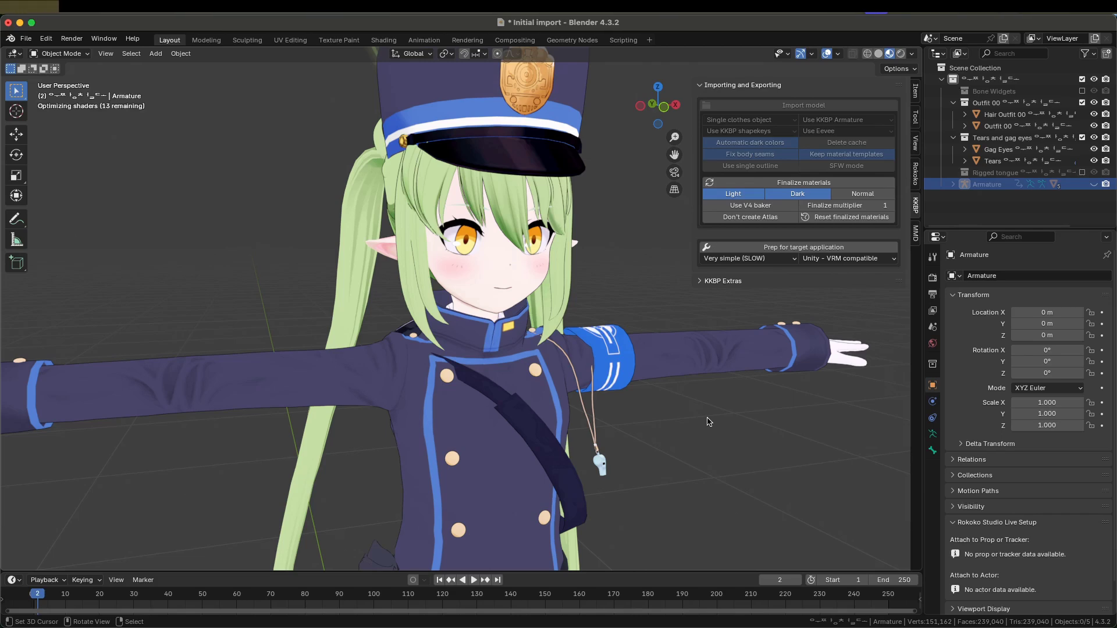
- In Pose Mode, test-move the left hand bone, cancel it, then try scaling the eye controller
key(ctrl+Tab)
scroll(709, 421, down, 6)
mouse_move(620, 298)
middle_down()
mouse_move(605, 322)
mouse_move(609, 313)
middle_up()
key(g)
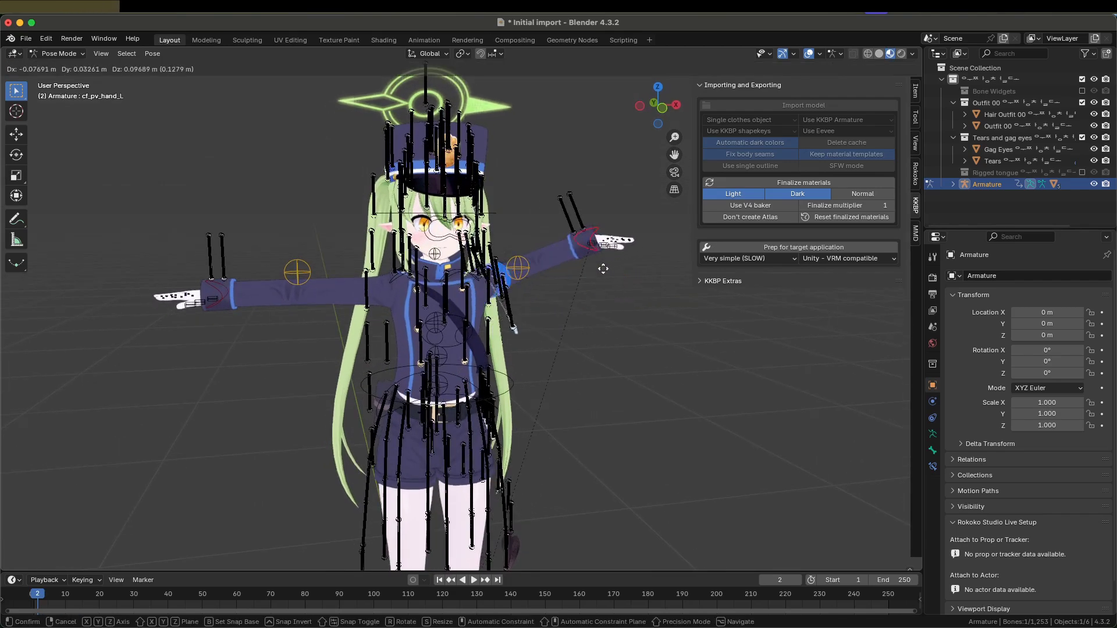
right_click(541, 322)
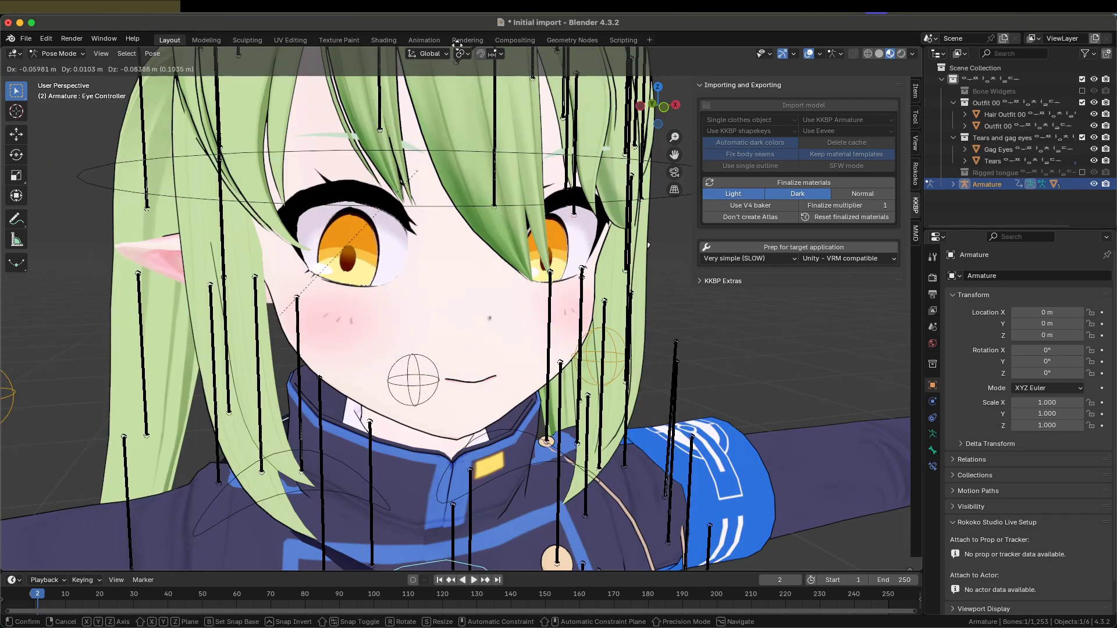
key(s)
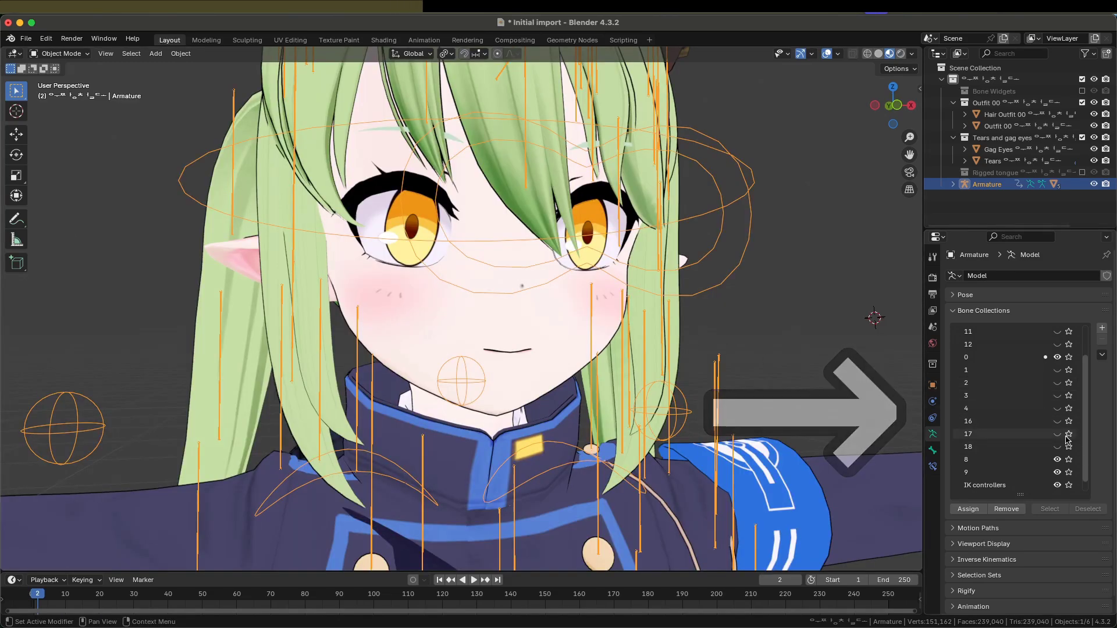
- On the Body, set Horizontal Line to 0, Fiery Eyes and Tears big to 1, and raise KK Eyes_angry_op
click(1059, 434)
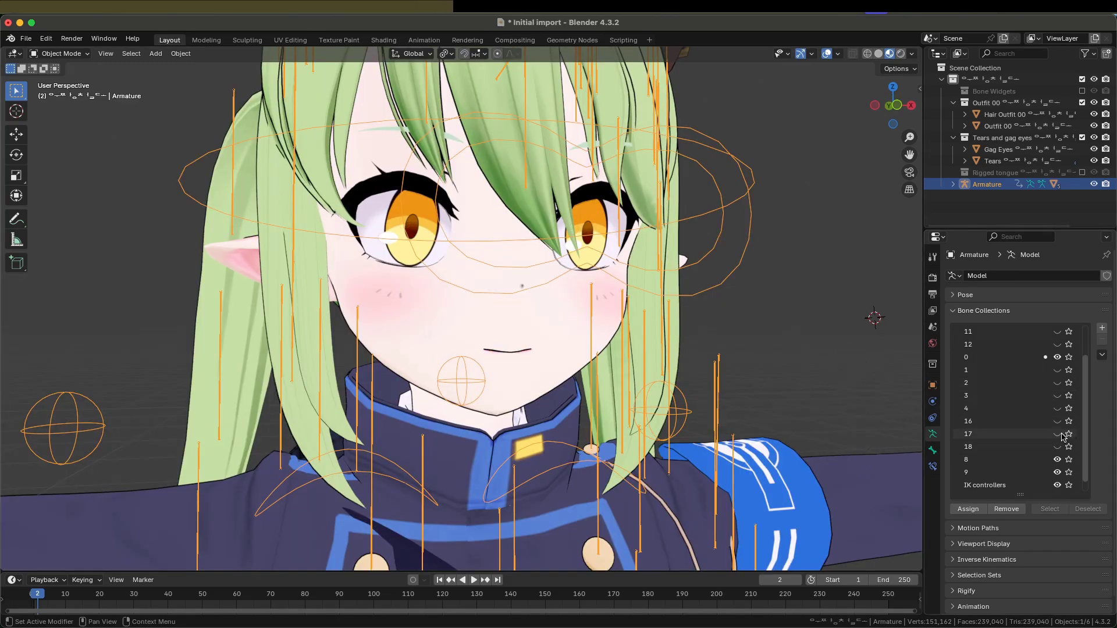
click(1059, 434)
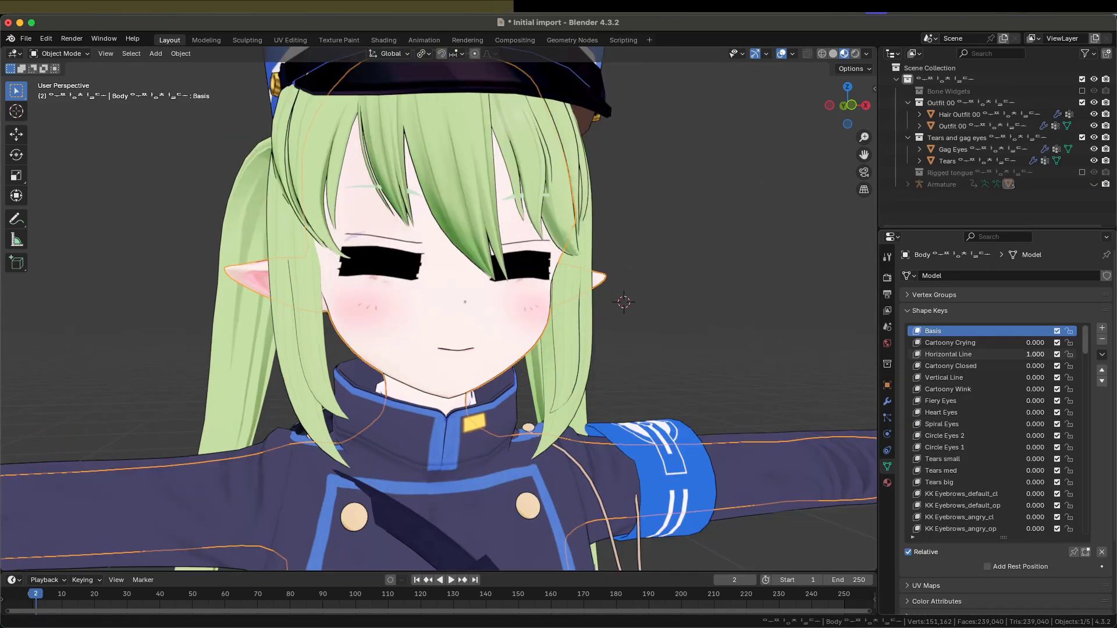
drag(1035, 354, 1024, 355)
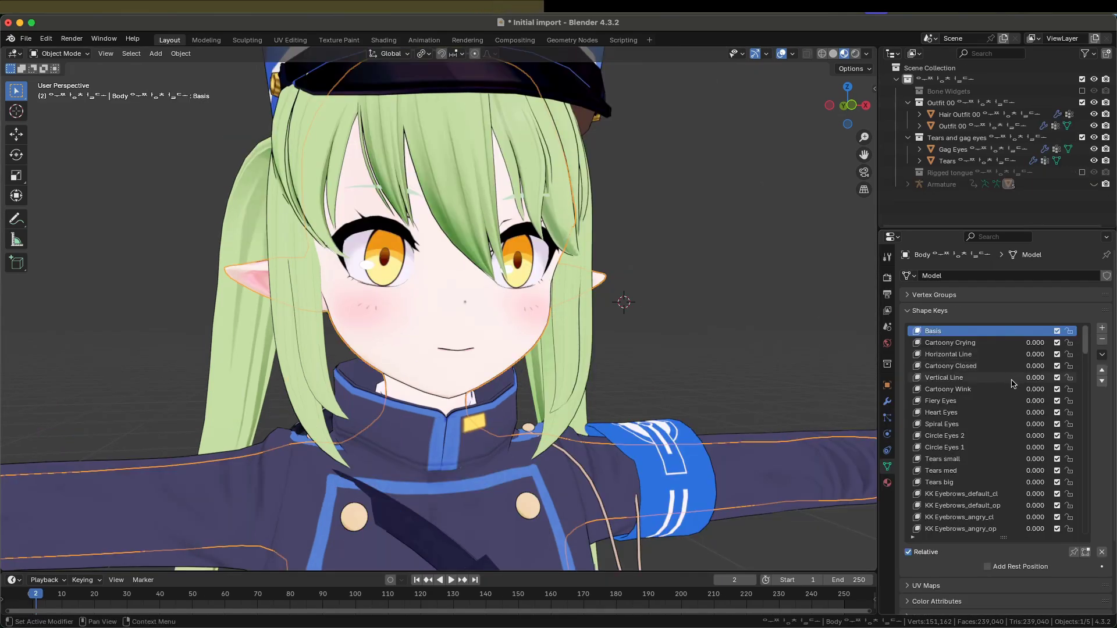
drag(1035, 406, 1050, 405)
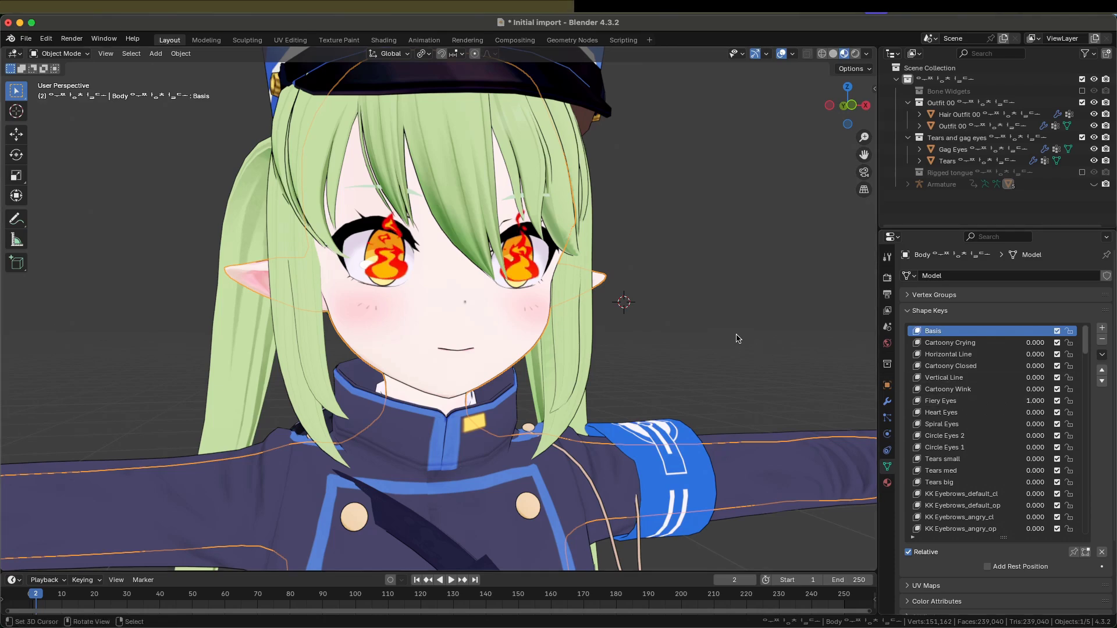
key(space)
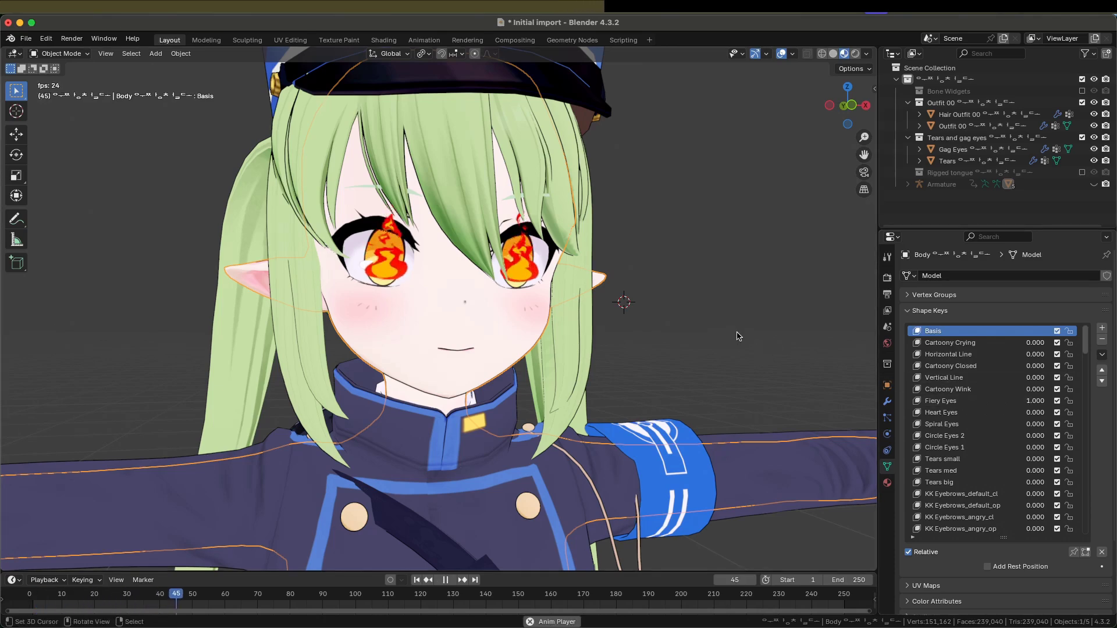
key(space)
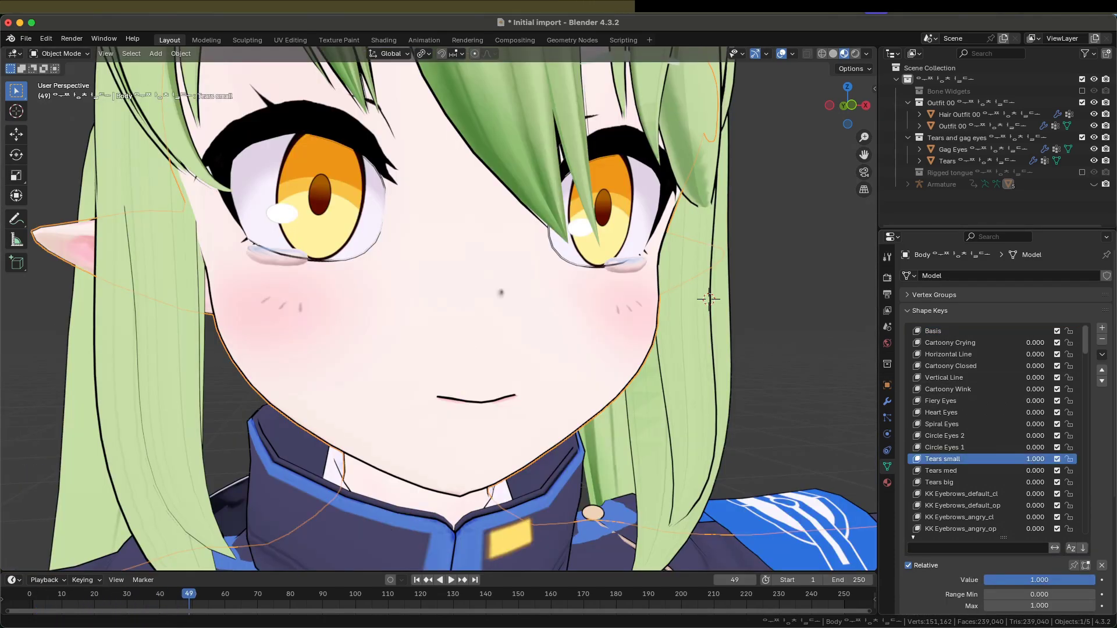
drag(1042, 459, 1053, 482)
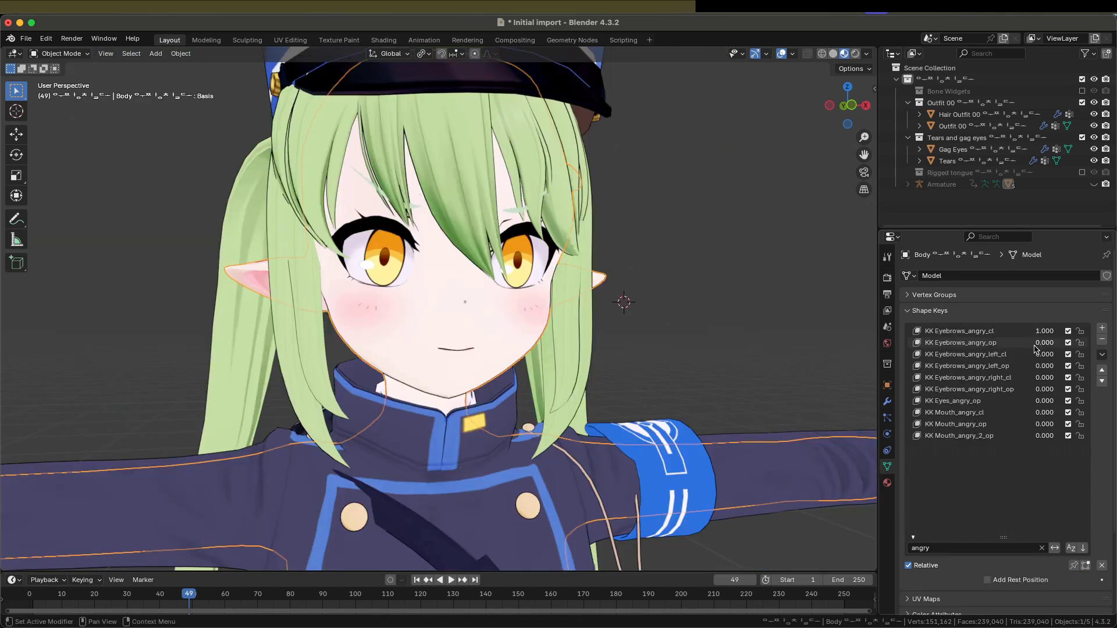
drag(1045, 401, 1064, 437)
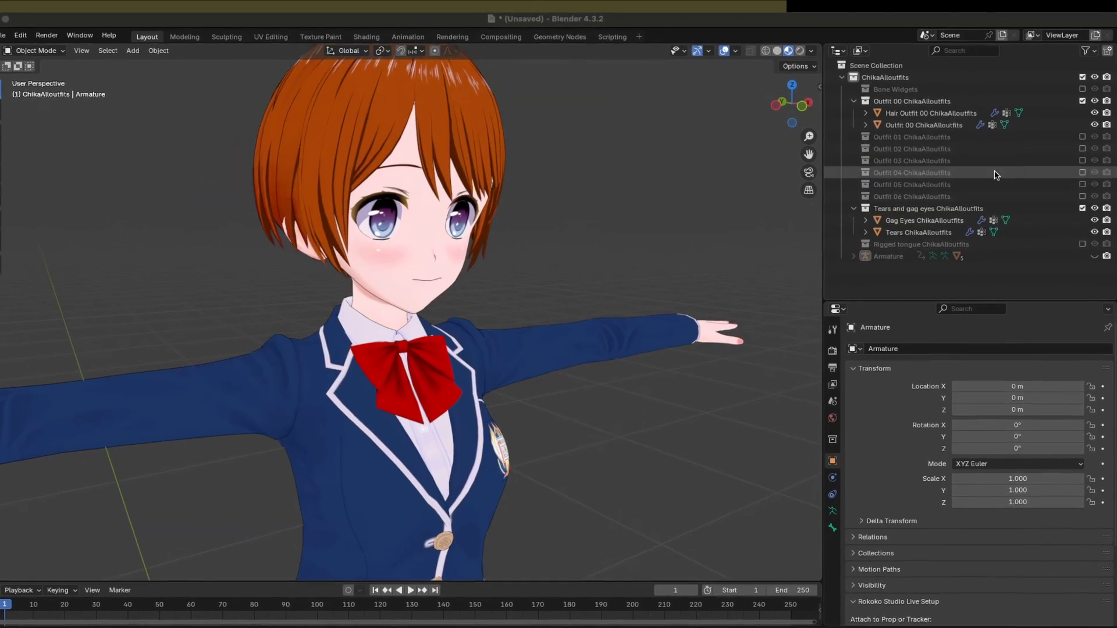
- Hide the Outfit 00 and Outfit 01 collections, leaving only the Outfit 02 gym shirt visible
click(1083, 134)
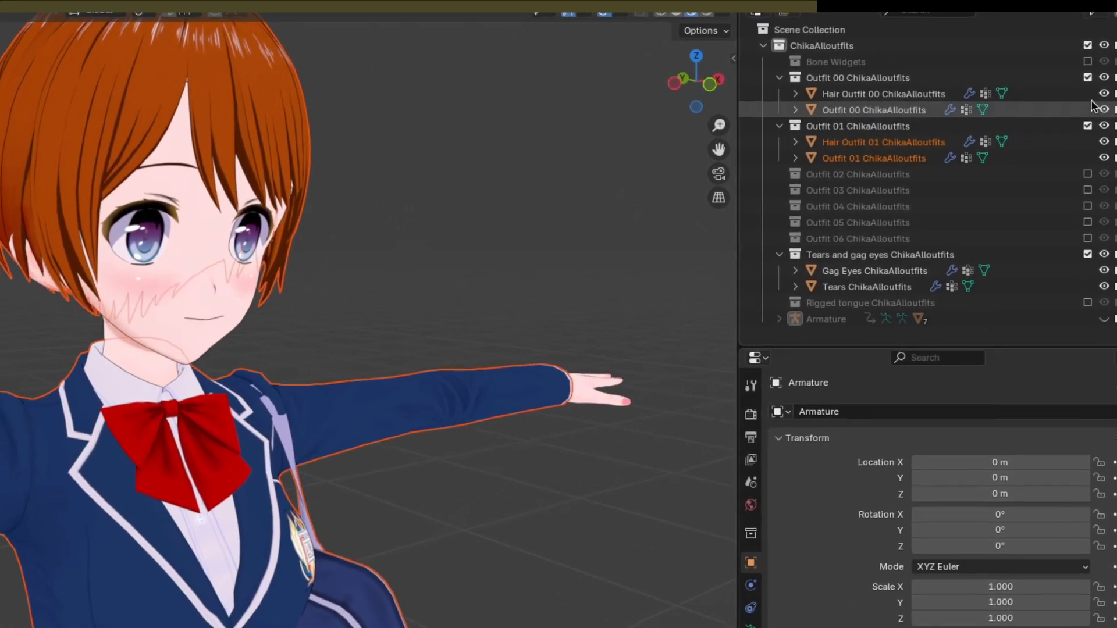
click(1088, 76)
scroll(612, 361, down, 3)
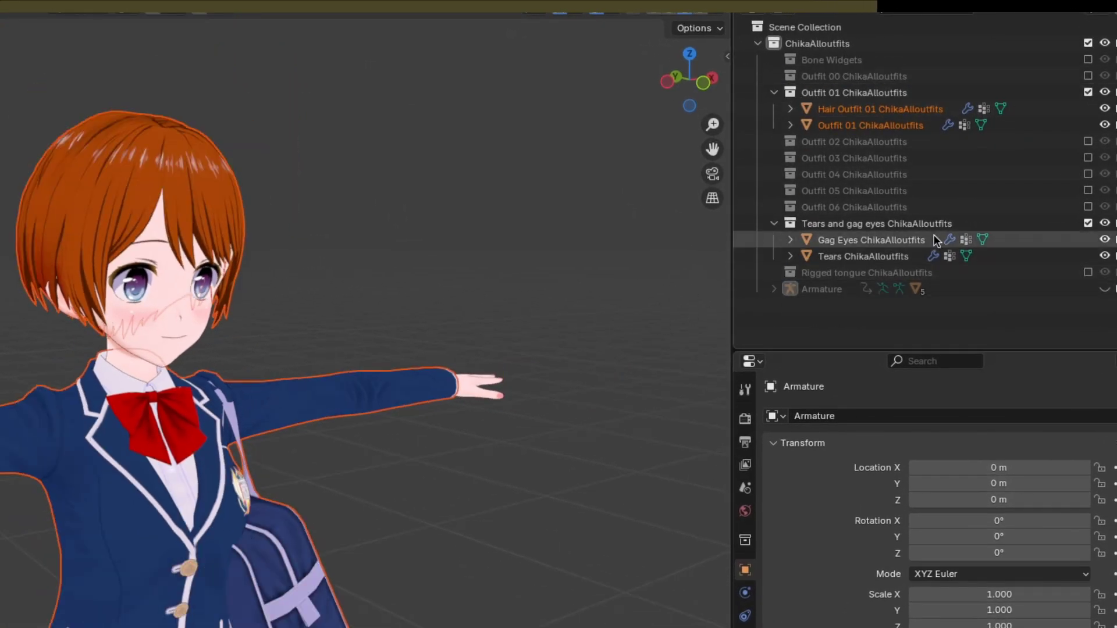
click(1088, 141)
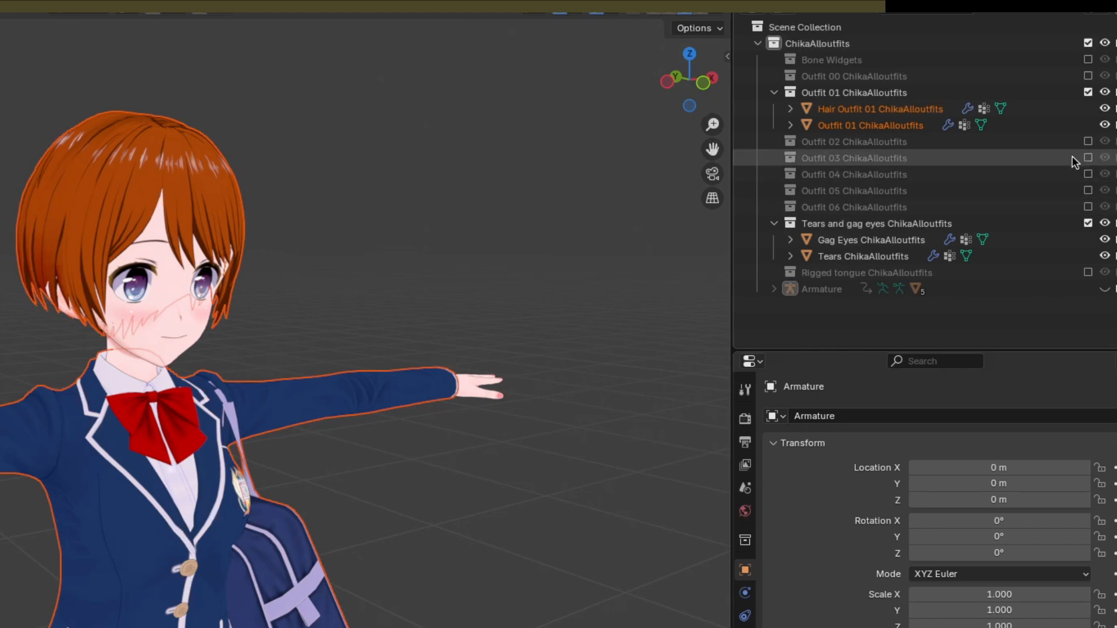
click(1088, 93)
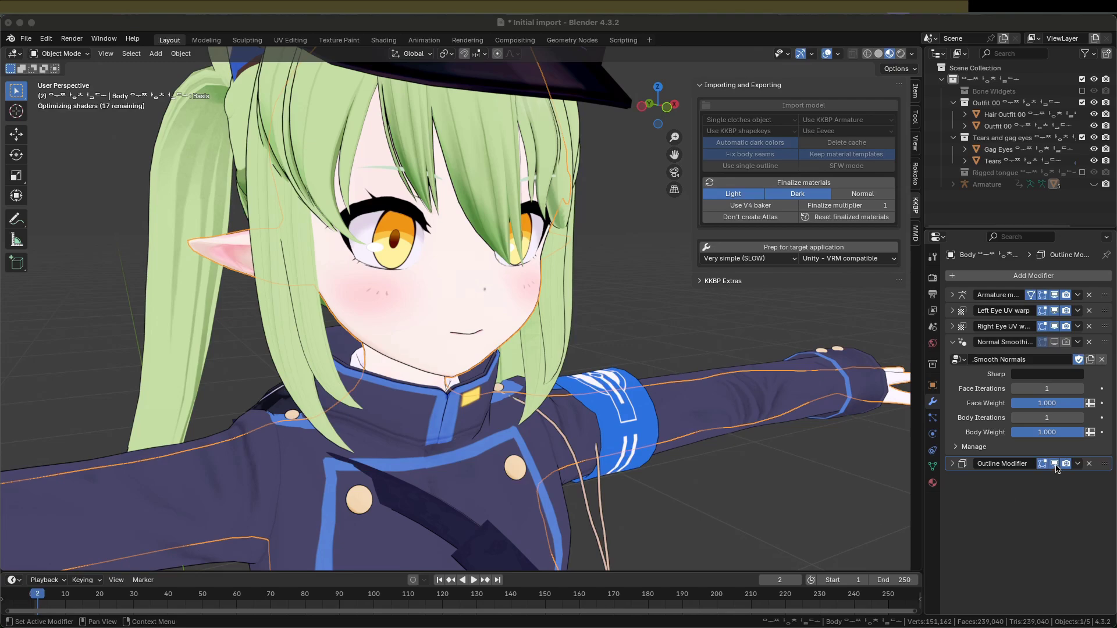
- Toggle the body's Outline Modifier off and back on in the viewport, then deselect the character
click(1054, 464)
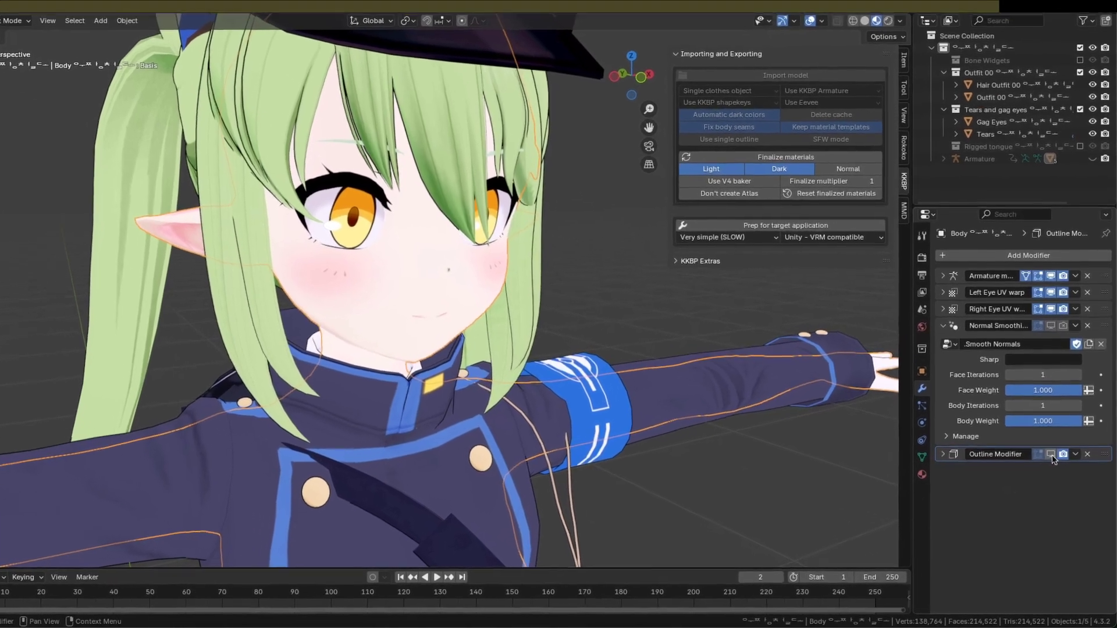
click(1052, 455)
click(796, 472)
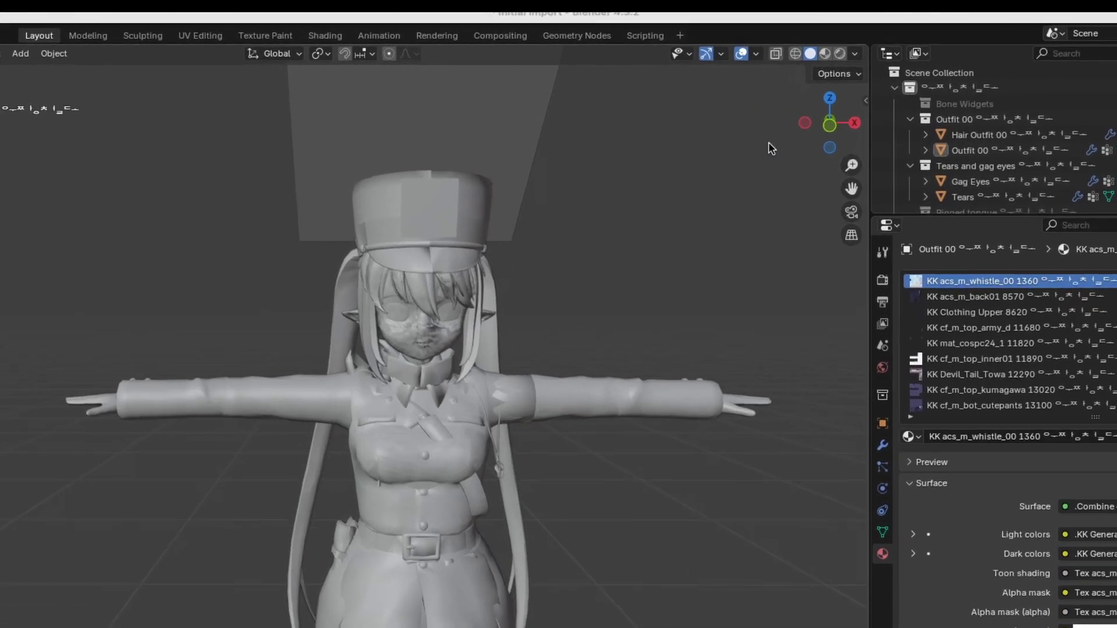
- Compare Solid, Material Preview and Rendered shading, settle on Rendered, and select the Outfit 00 mesh
click(865, 55)
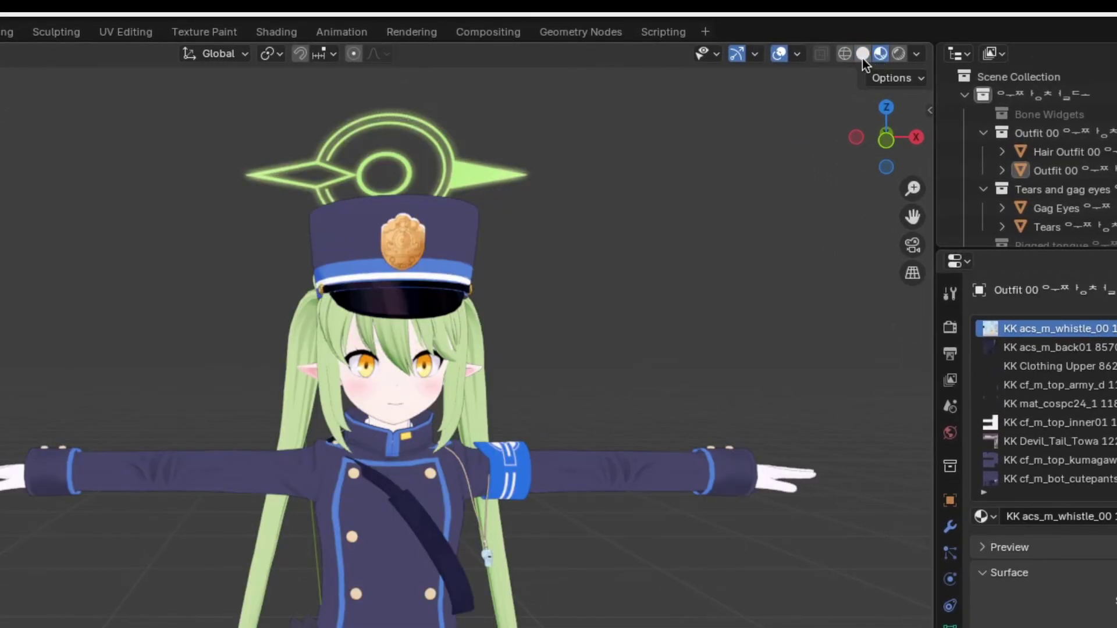
click(862, 55)
click(882, 57)
click(899, 55)
click(883, 55)
click(898, 54)
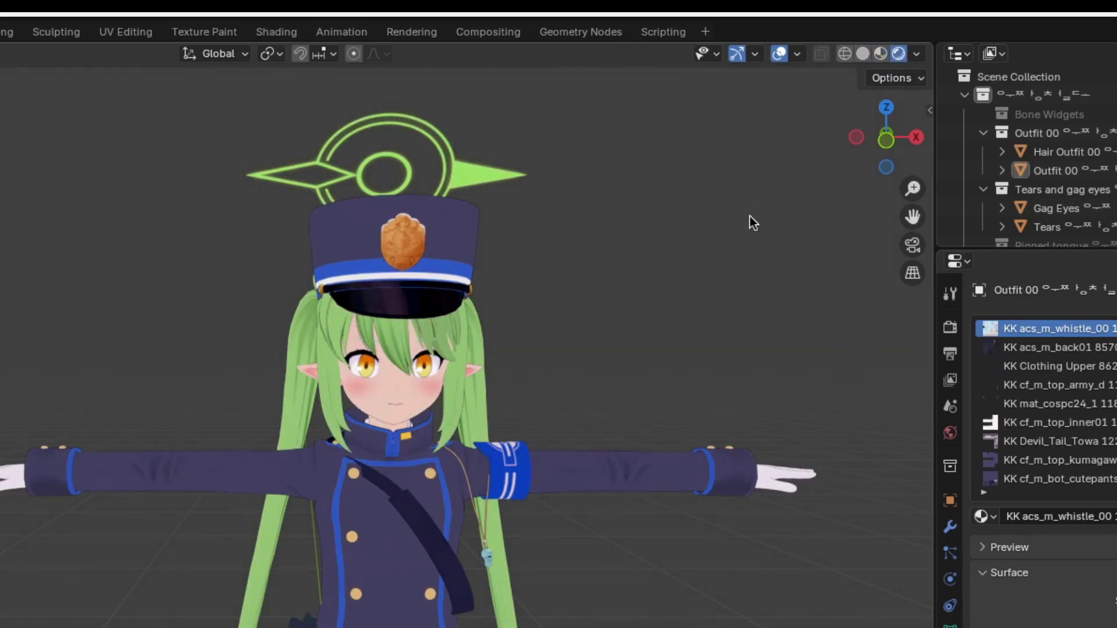
scroll(749, 217, up, 2)
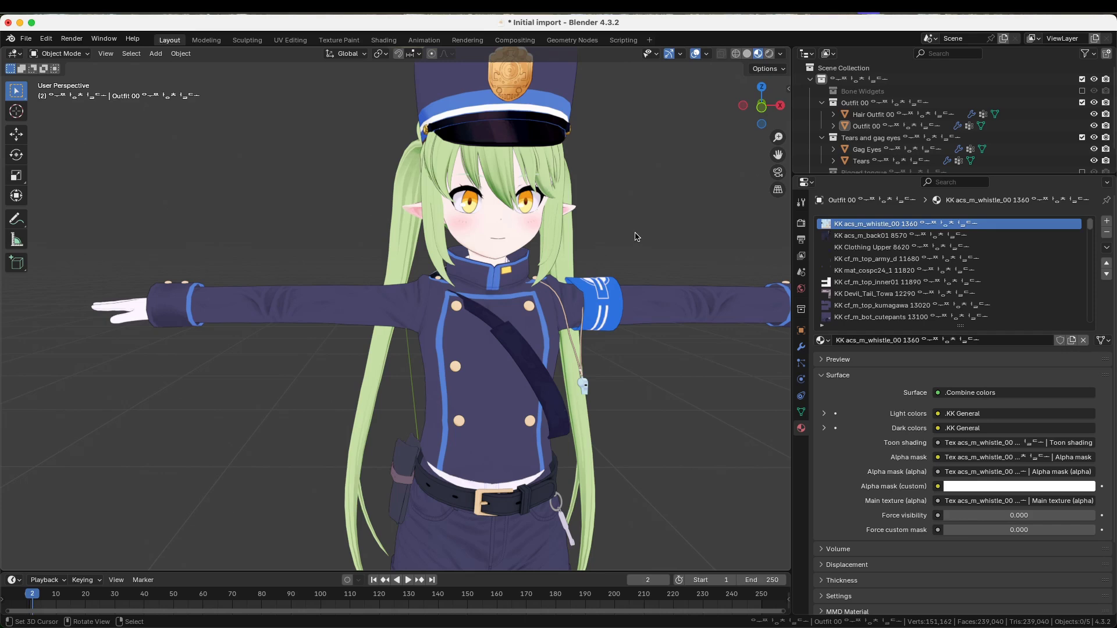
click(649, 297)
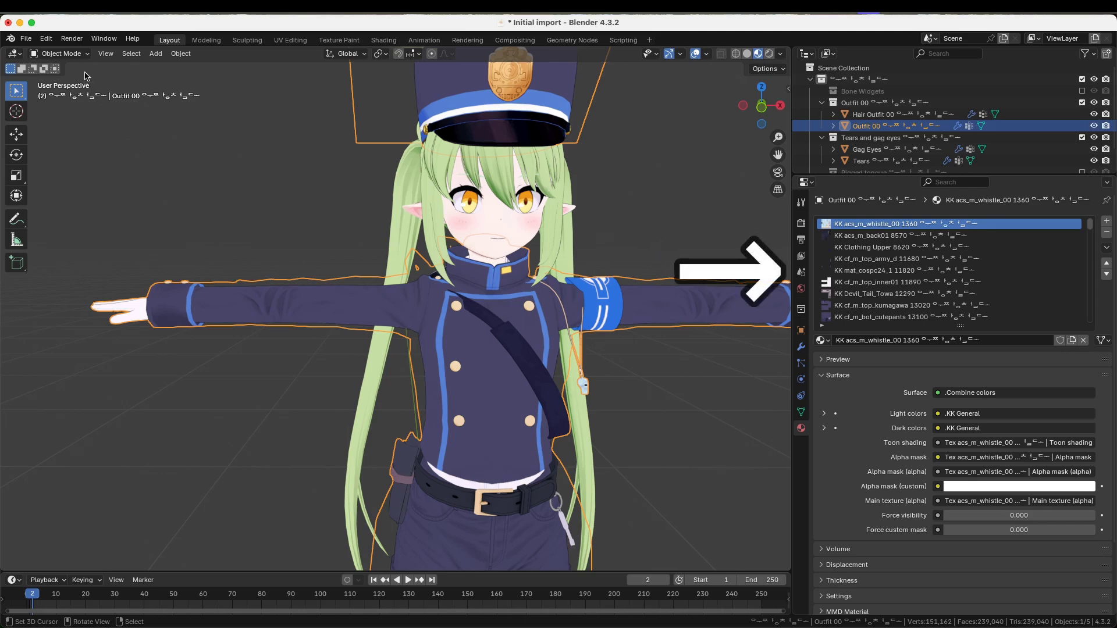
- Put the outfit mesh into Edit Mode with face selection
click(80, 53)
click(85, 77)
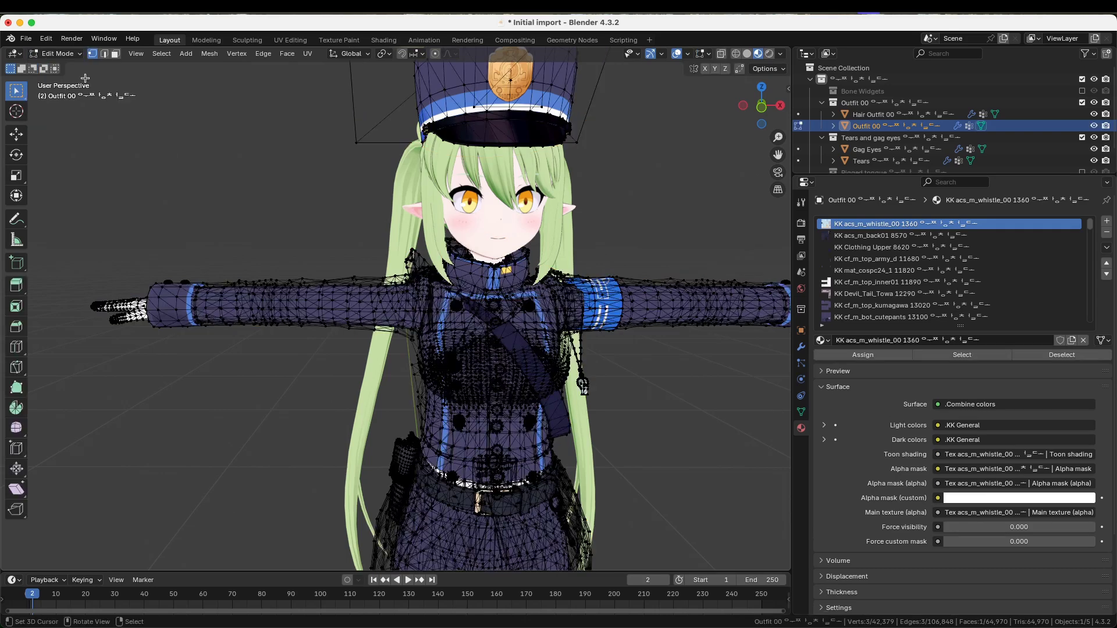
click(116, 55)
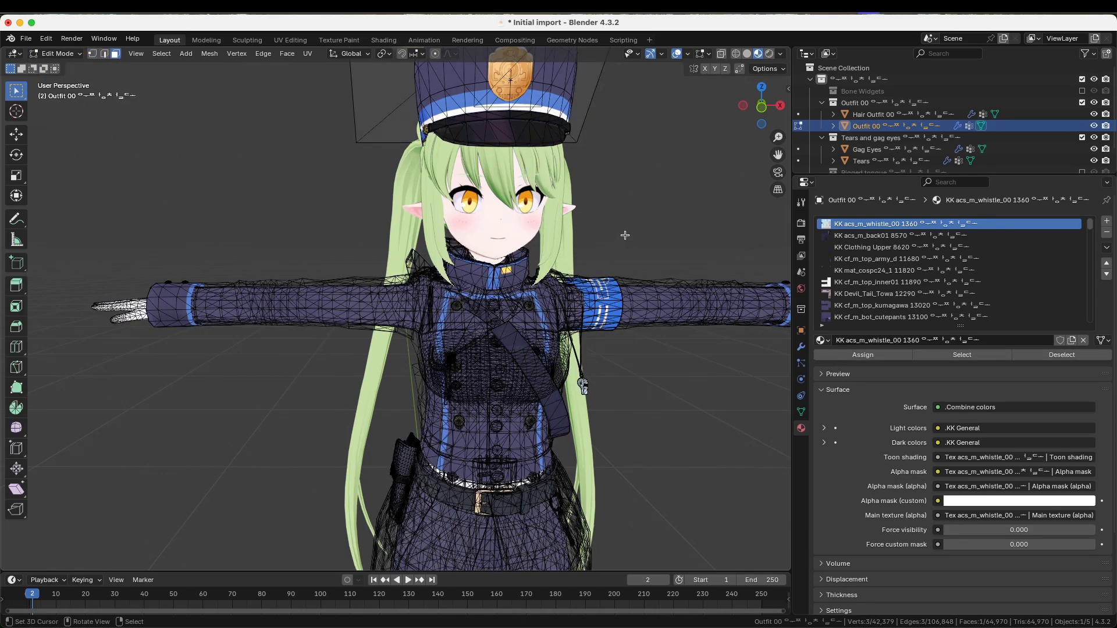
- Step through KK mf_m_primmaterial 7320 and KK cf_m_panst_02 13390, ending on KK mat_cospc24_1 11820
scroll(625, 234, down, 5)
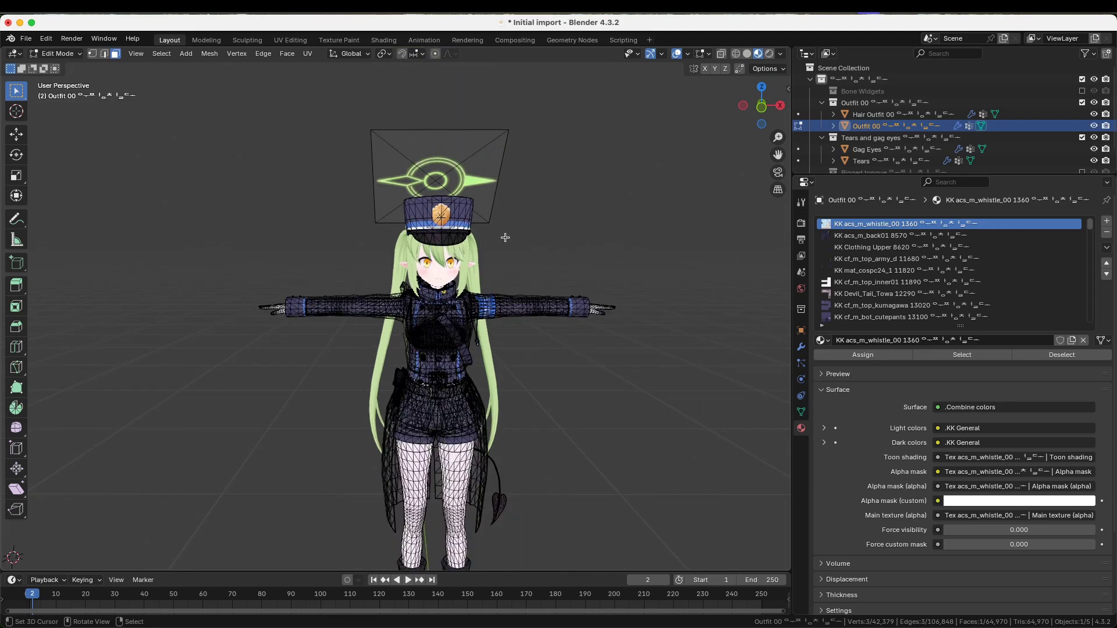
click(454, 218)
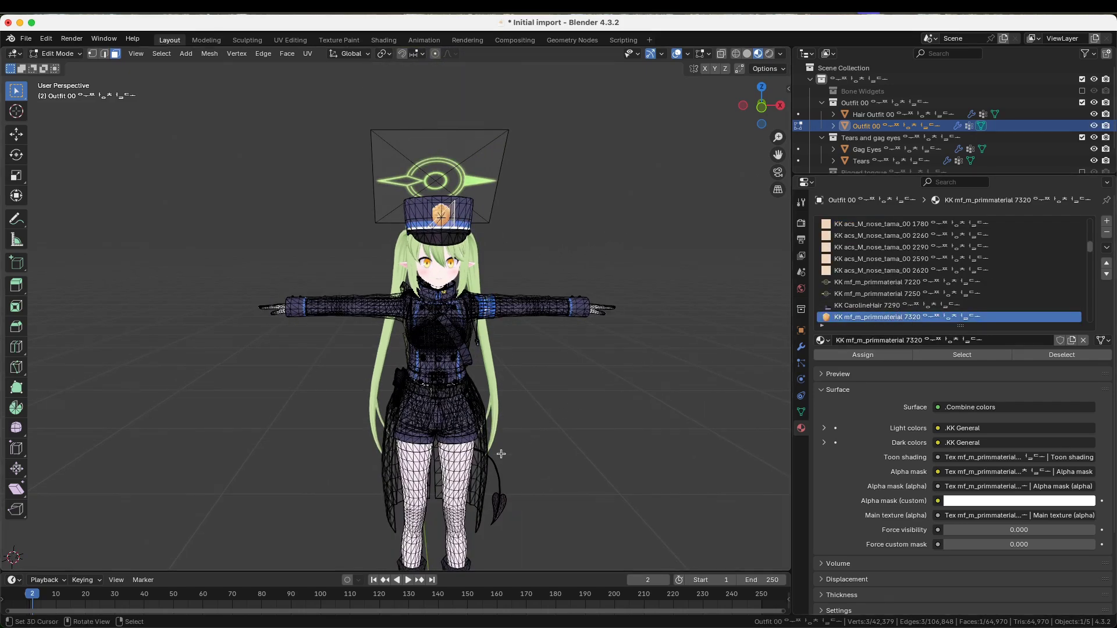
click(466, 465)
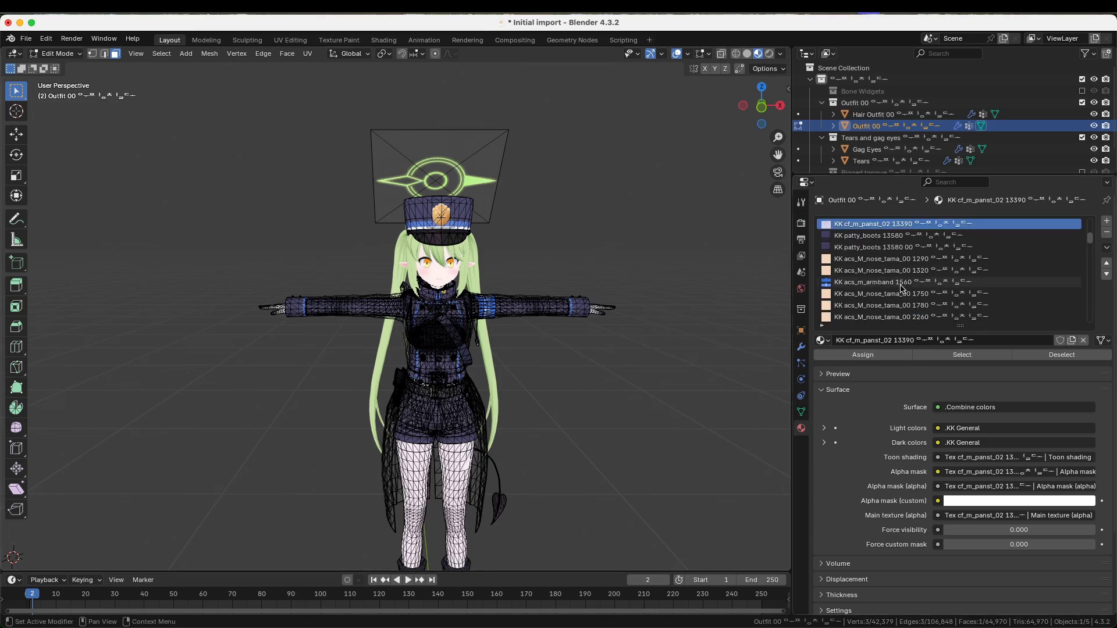
click(525, 306)
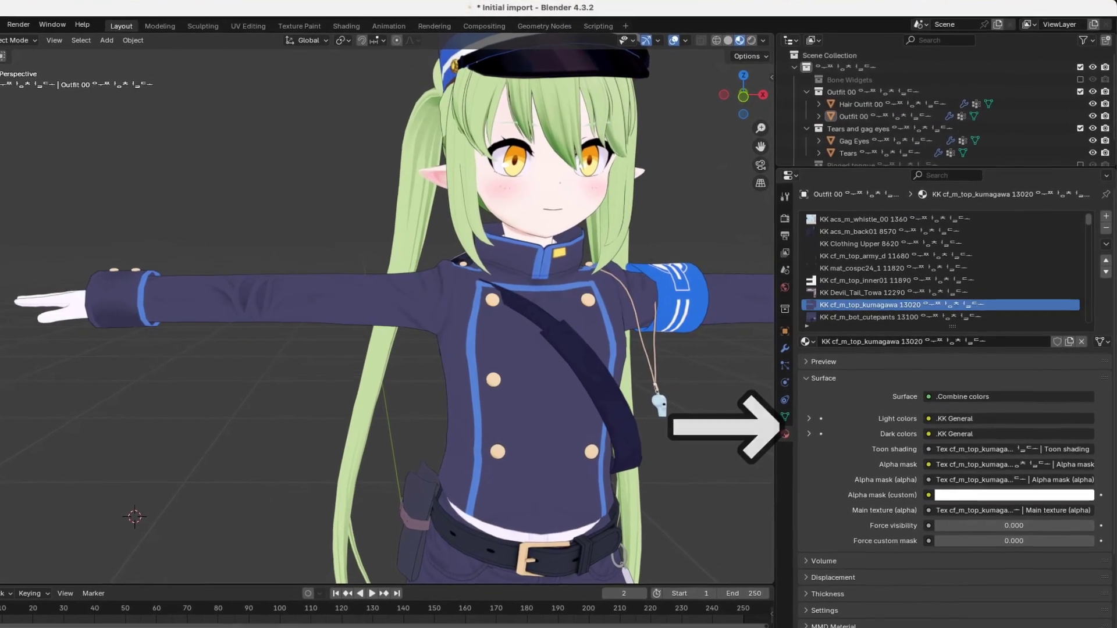
- Under Light colors, try a pink Detail color override, then turn the override back off
click(809, 419)
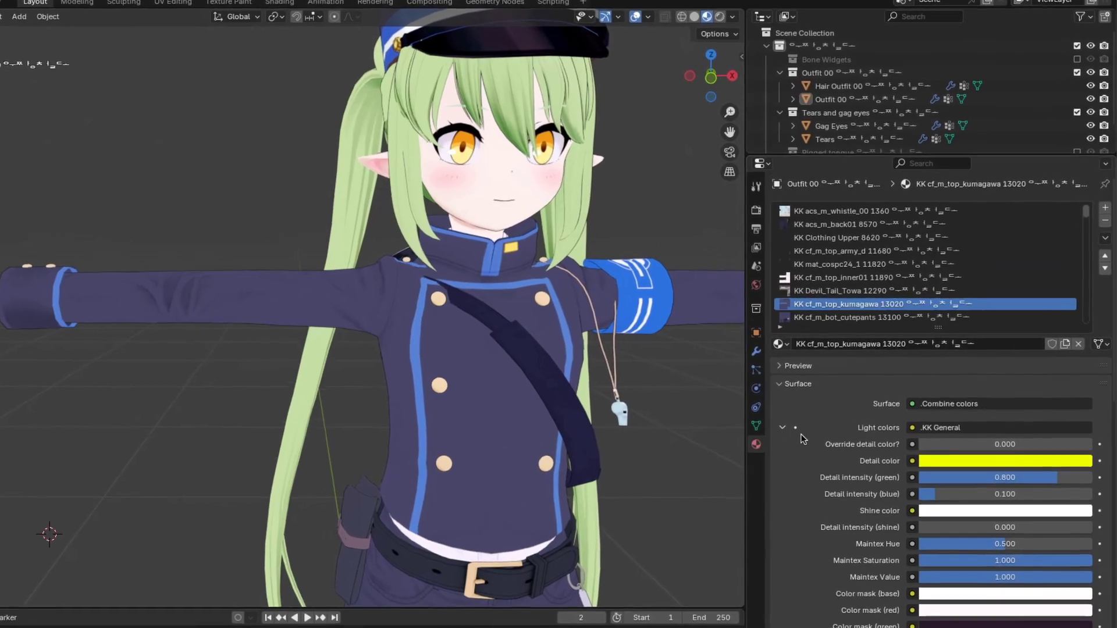
scroll(797, 435, down, 5)
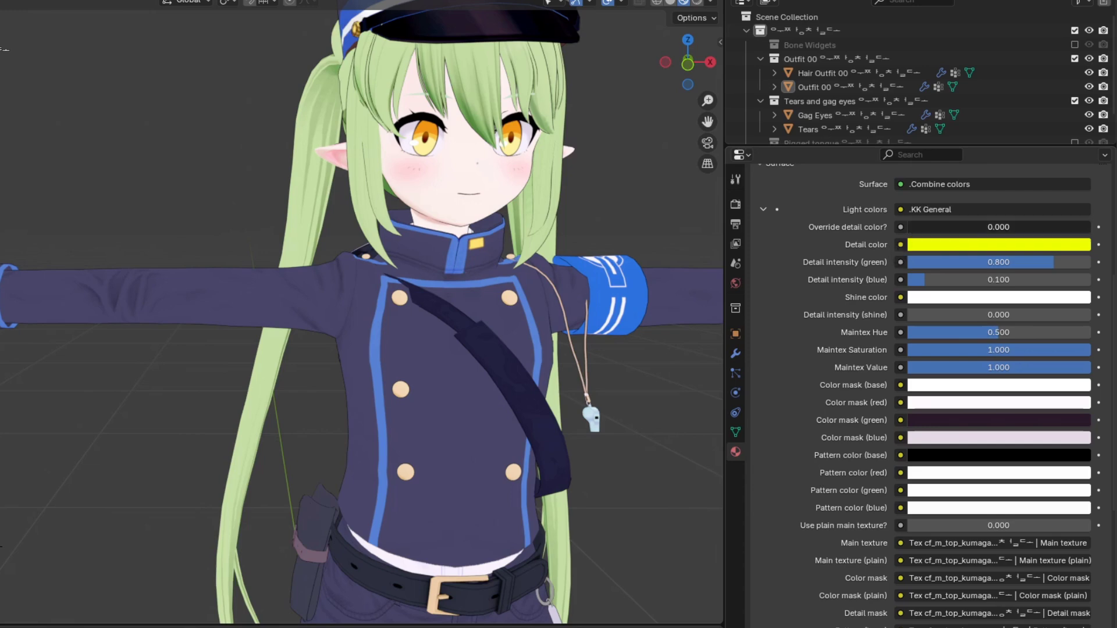
drag(909, 227, 1091, 227)
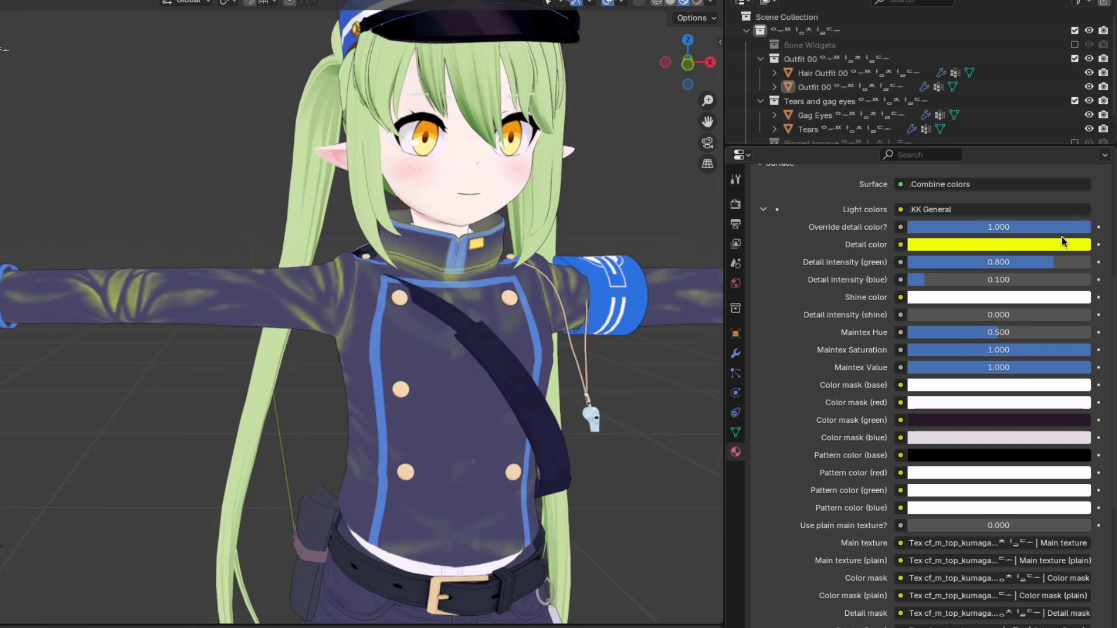
click(1039, 249)
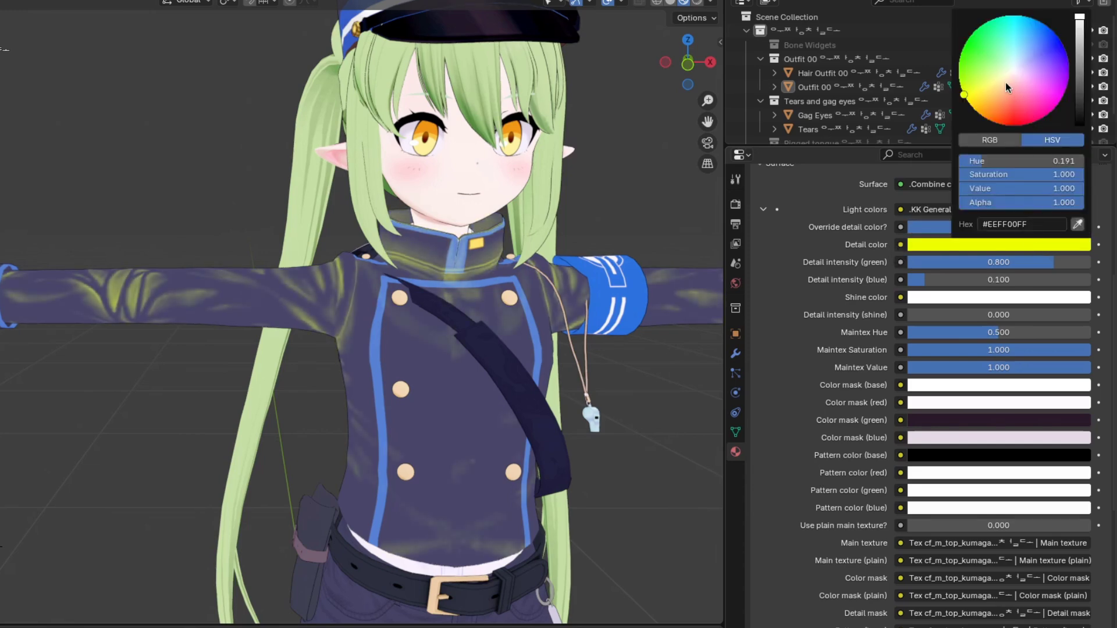
mouse_move(1005, 87)
mouse_down()
mouse_move(1035, 104)
mouse_move(1054, 44)
mouse_move(983, 35)
mouse_move(964, 111)
mouse_up()
drag(1053, 232, 907, 233)
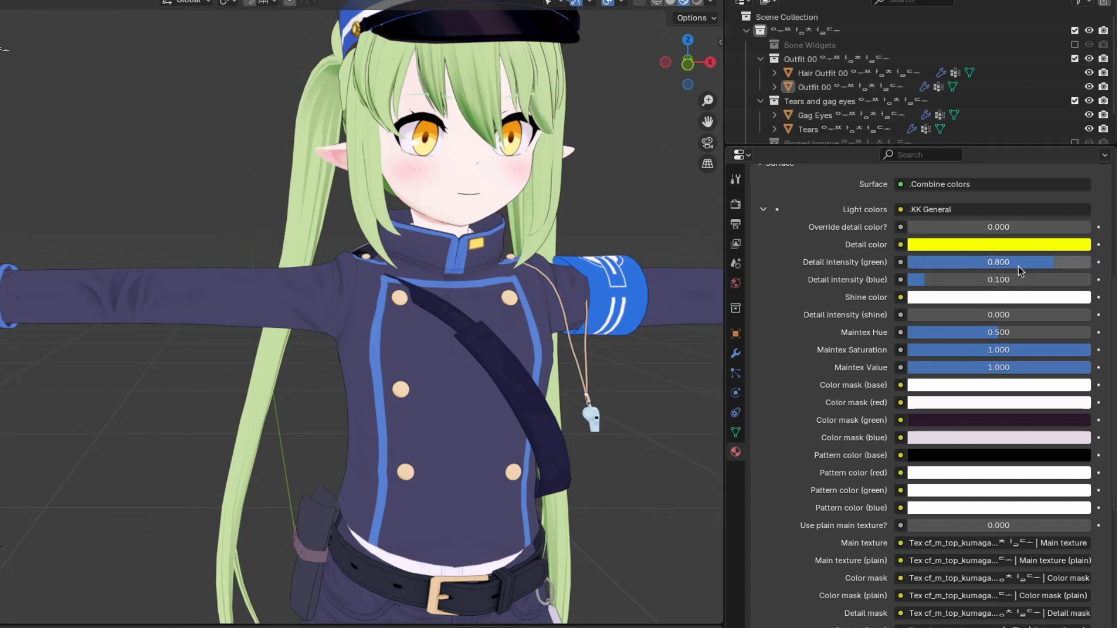
- Set the green and blue Detail intensity to 5, then drag both to compare shading
click(1039, 265)
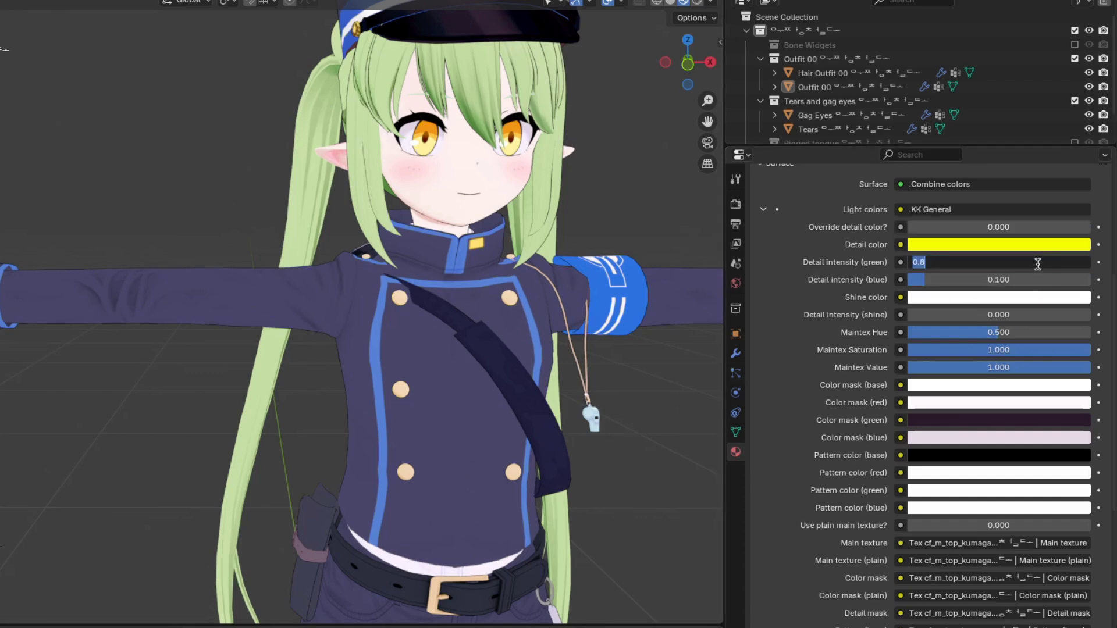
text(5)
key(Return)
mouse_move(1056, 265)
mouse_down()
mouse_move(908, 263)
mouse_move(1053, 263)
mouse_up()
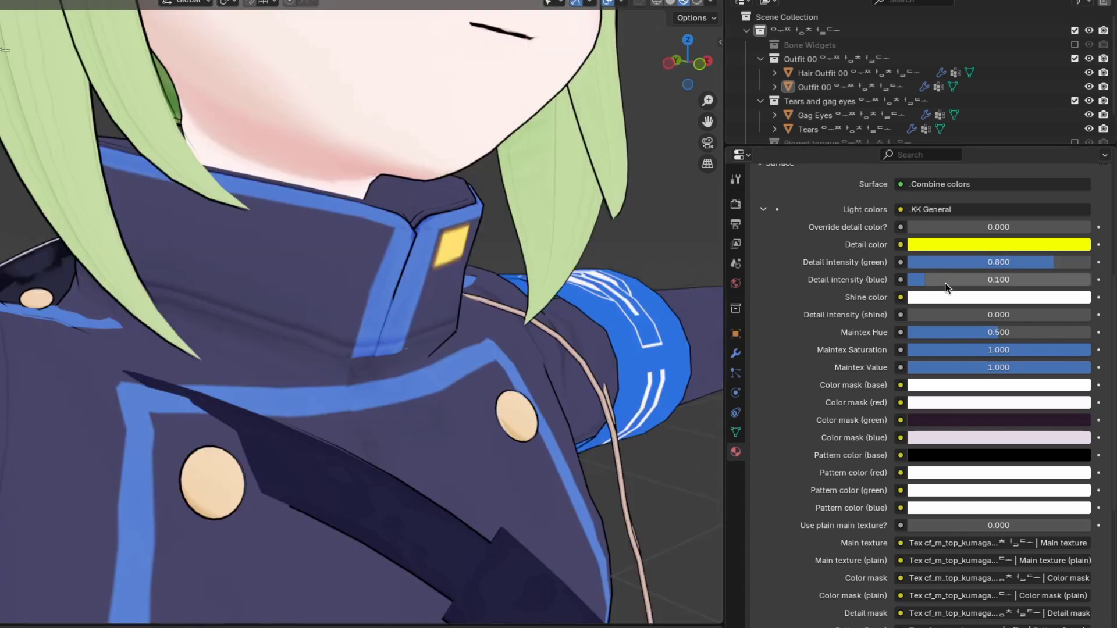
click(945, 285)
text(5)
key(Return)
mouse_move(998, 280)
mouse_down()
mouse_move(916, 279)
mouse_move(1091, 280)
mouse_up()
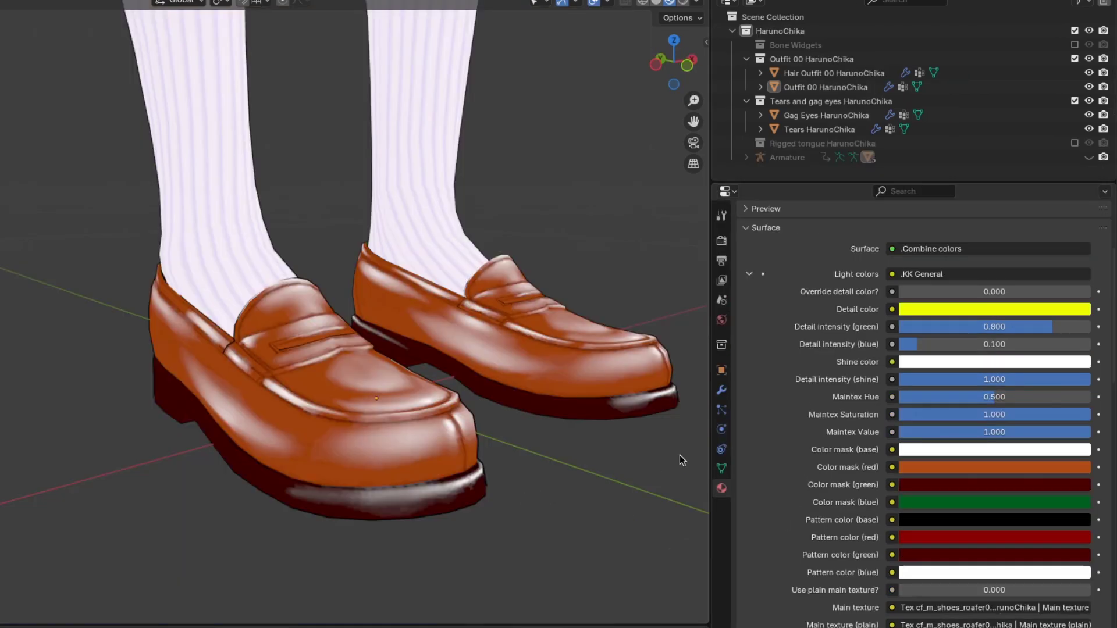
- Drag the loafers' Detail intensity (shine) down and try a magenta Shine color
drag(1054, 381, 1091, 380)
click(1070, 369)
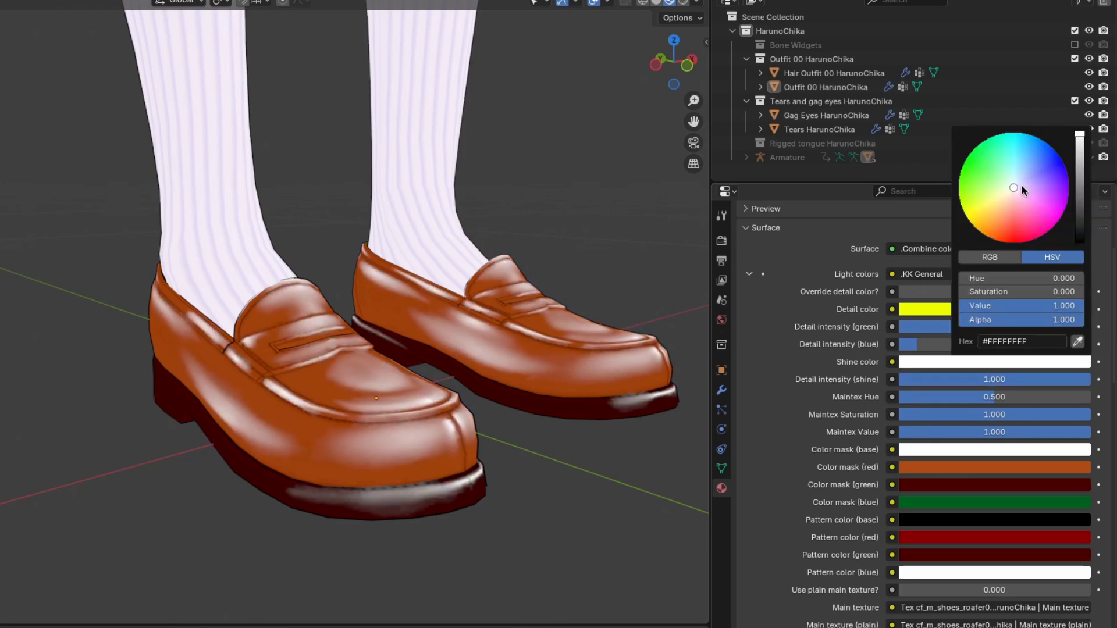
mouse_move(1024, 191)
mouse_down()
mouse_move(1047, 169)
mouse_move(989, 157)
mouse_move(969, 198)
mouse_move(1064, 212)
mouse_move(1069, 185)
mouse_move(1012, 189)
mouse_up()
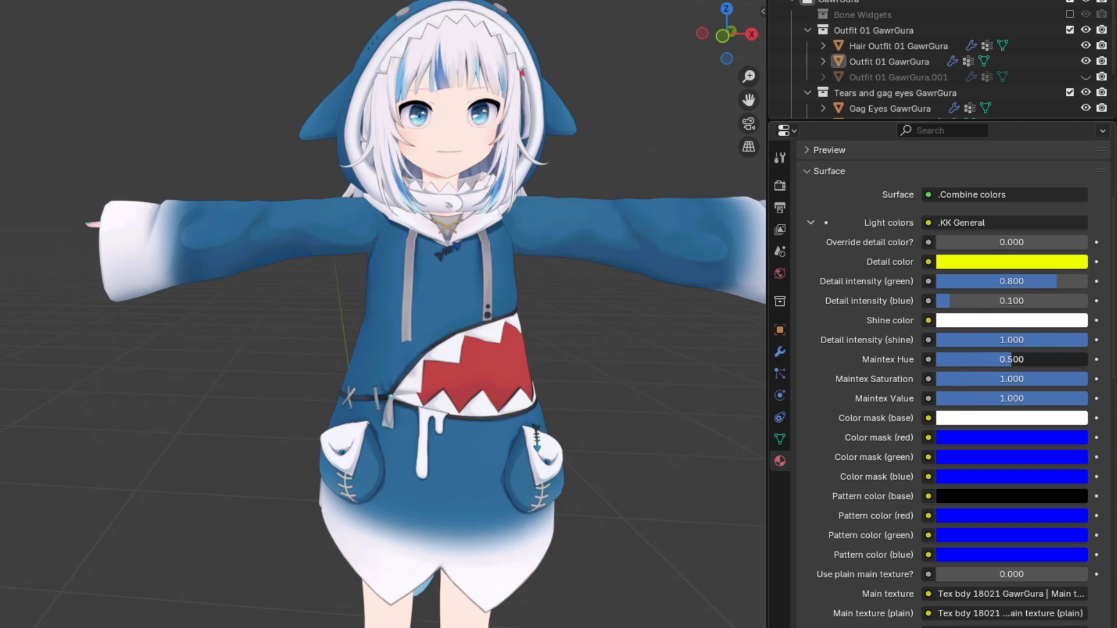
- Preview Maintex Hue shifts on the hoodie, restore the hue to 0.5, and darken Maintex
drag(1012, 360, 937, 359)
click(986, 359)
text(0.5)
key(Return)
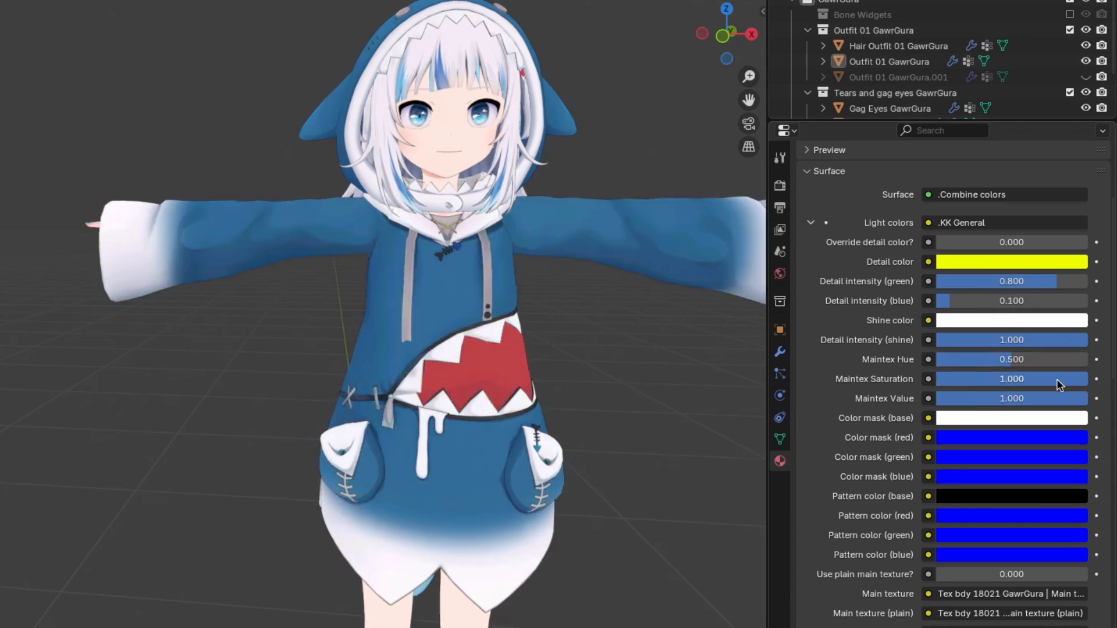
drag(1059, 378, 1088, 399)
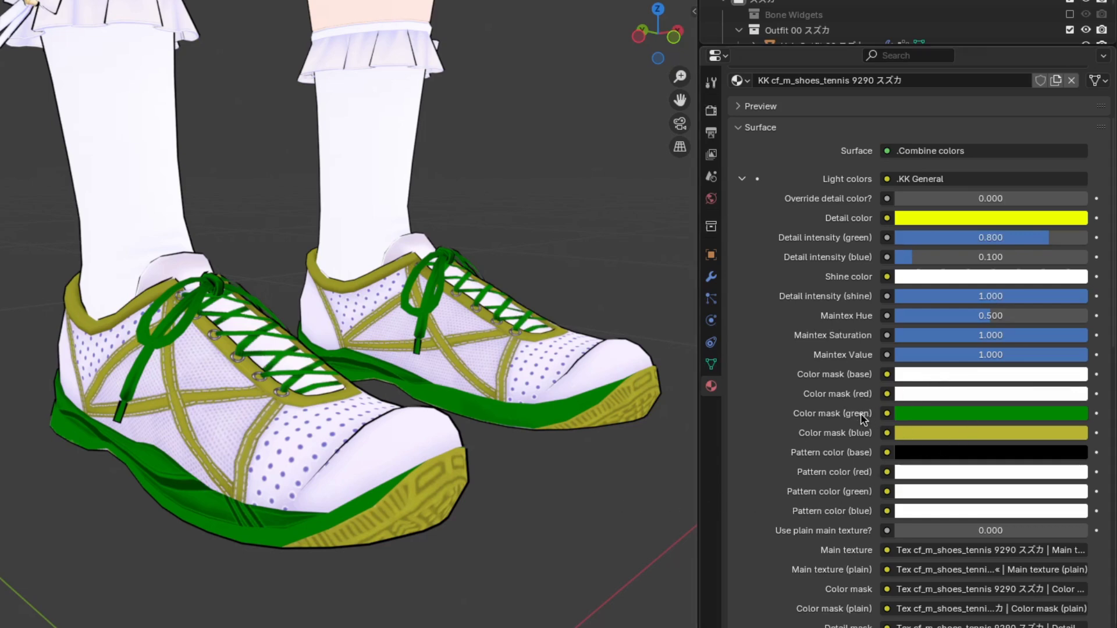
- Make the shoes' red colour mask light cyan and preview it on the plain main texture
click(927, 395)
mouse_move(1021, 225)
mouse_down()
mouse_move(1019, 188)
mouse_move(1004, 185)
mouse_up()
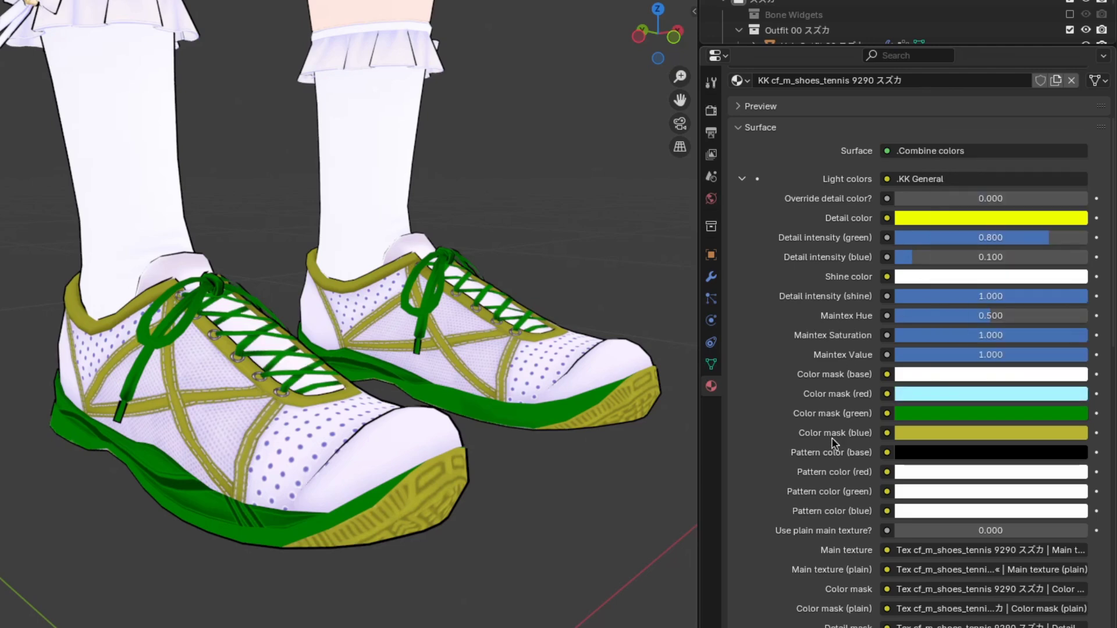
drag(920, 534, 989, 534)
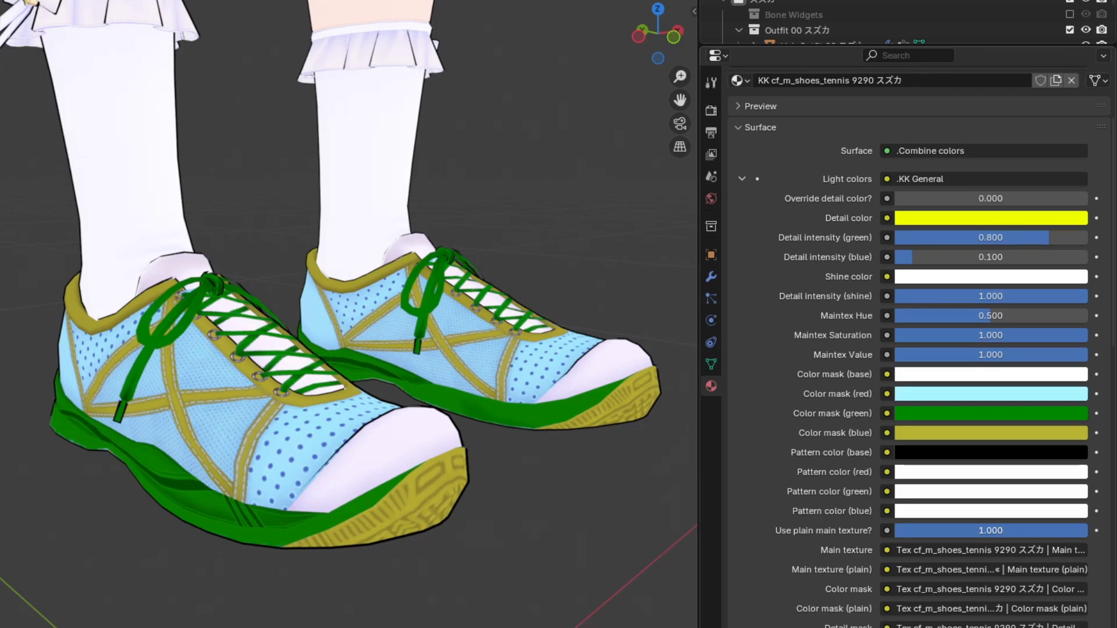
- Make the green mask lilac and the blue mask orange-brown, then turn the plain main texture off
click(993, 413)
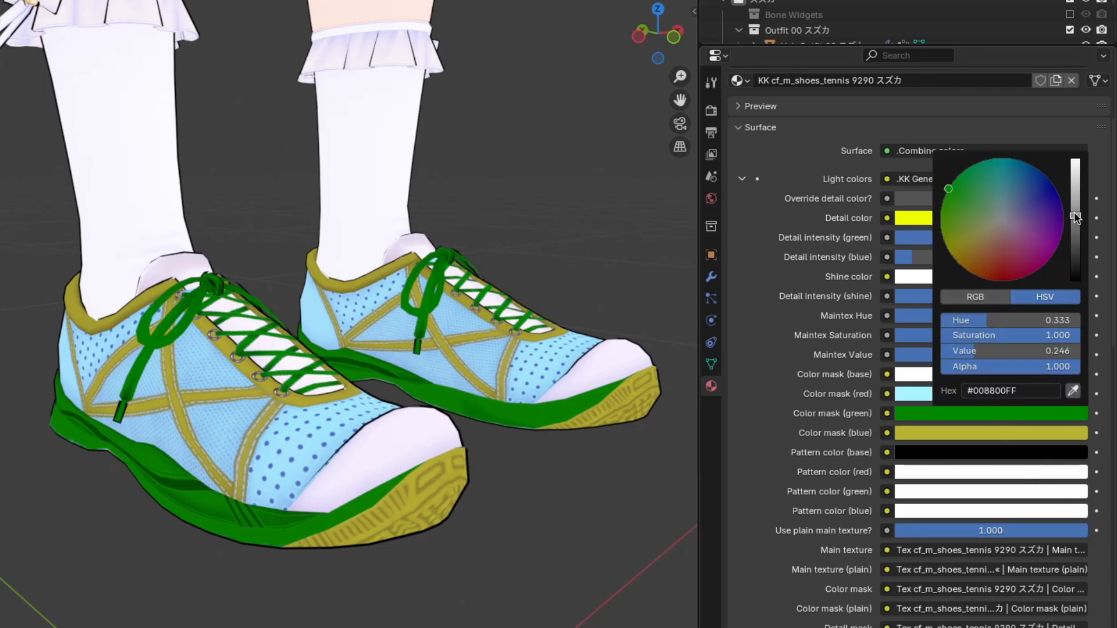
drag(1072, 239, 1075, 184)
click(1051, 433)
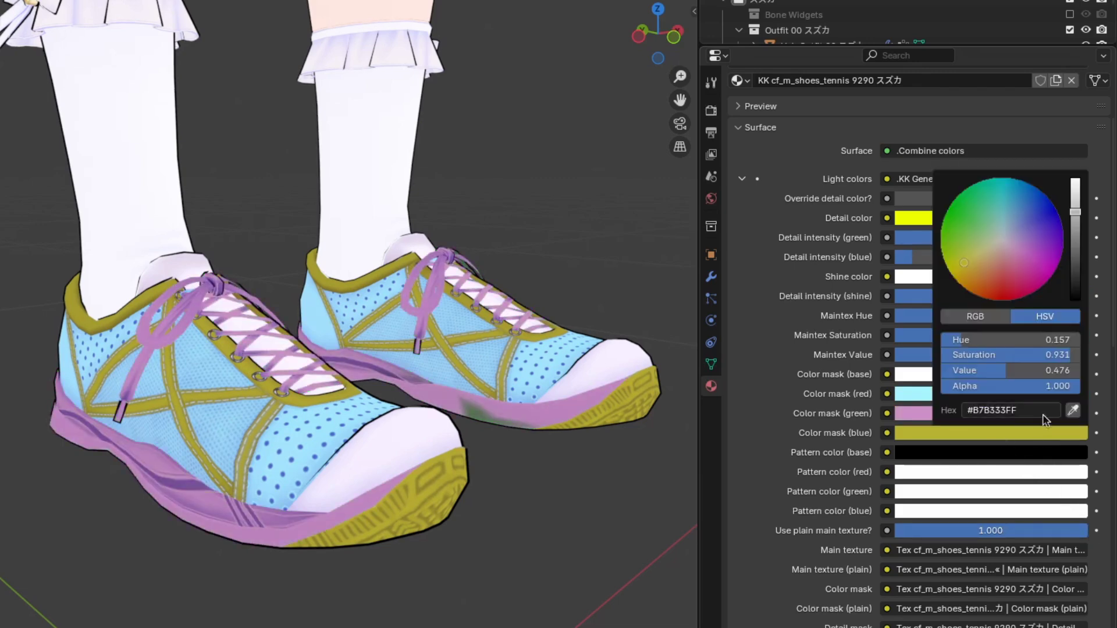
drag(1024, 233, 956, 280)
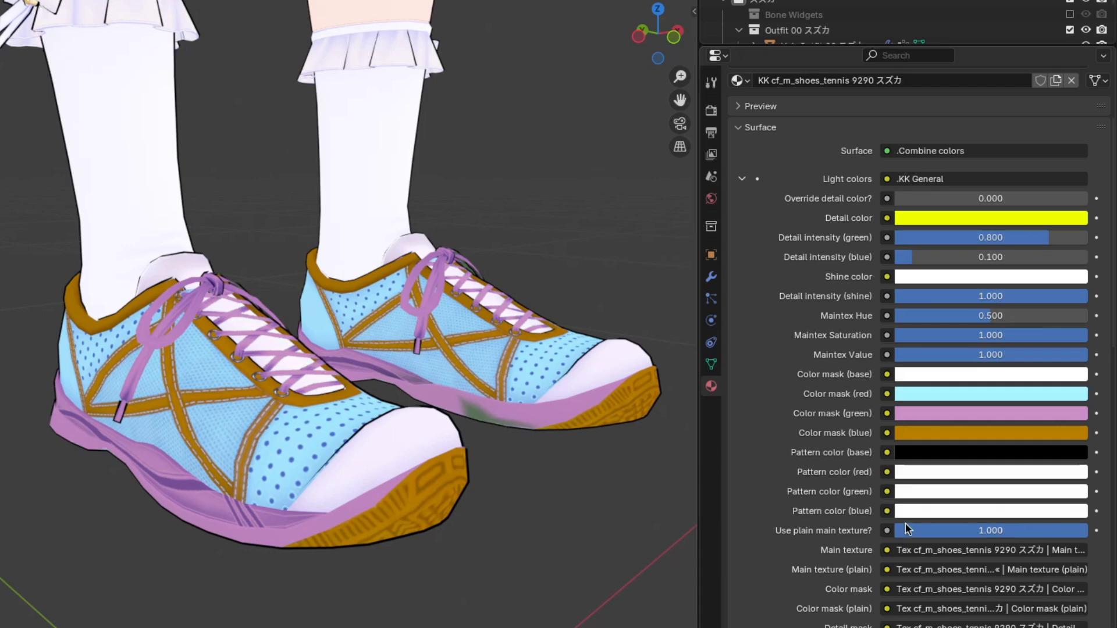
drag(1053, 531, 899, 531)
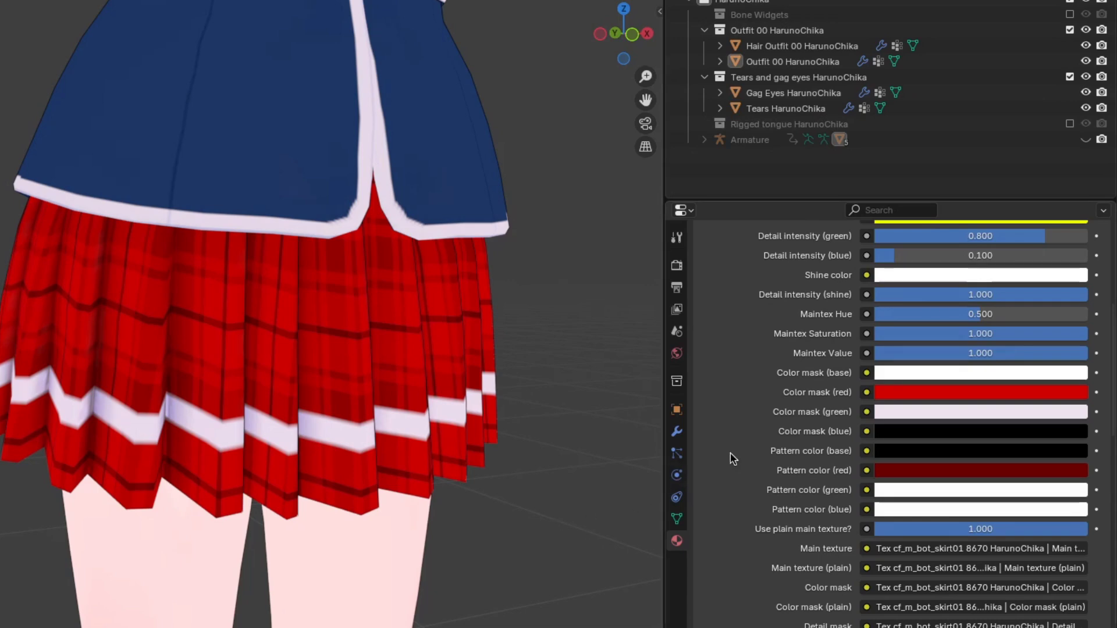
- Make the skirt's red mask light blue, its red pattern pale green, and its green pattern yellow-green
click(942, 392)
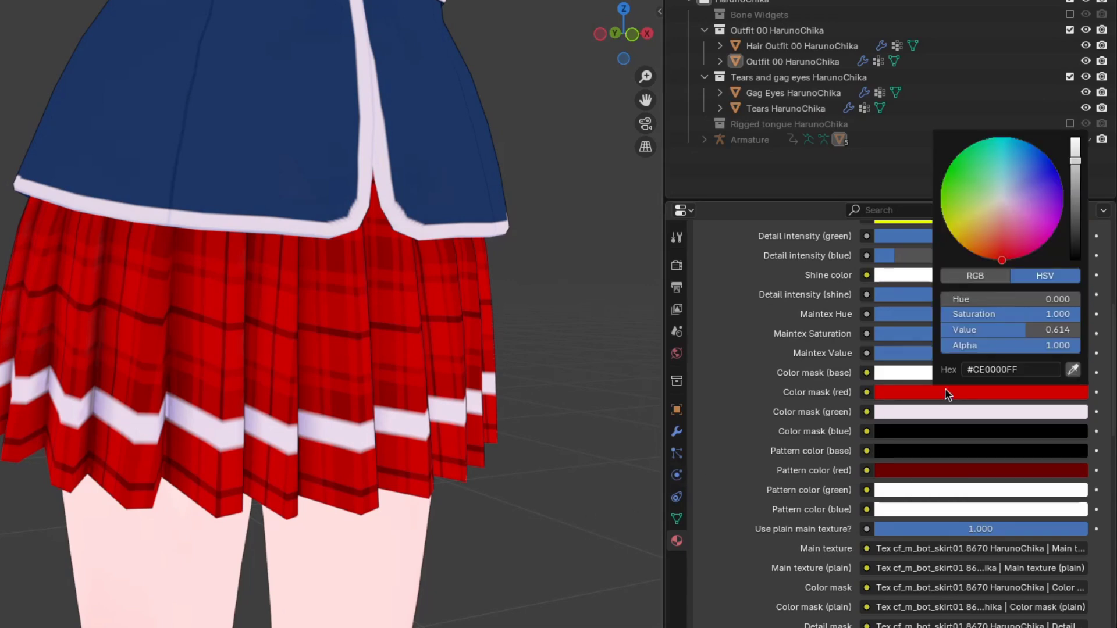
mouse_move(1011, 202)
mouse_down()
mouse_move(1007, 182)
mouse_move(1018, 186)
mouse_up()
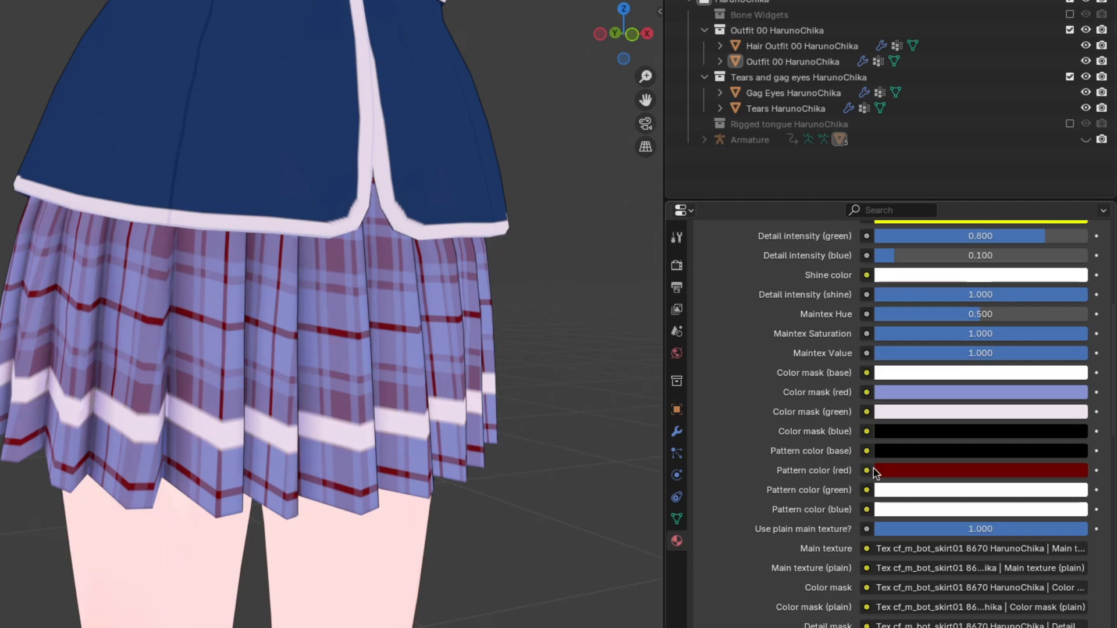
click(896, 470)
drag(1076, 289, 1075, 244)
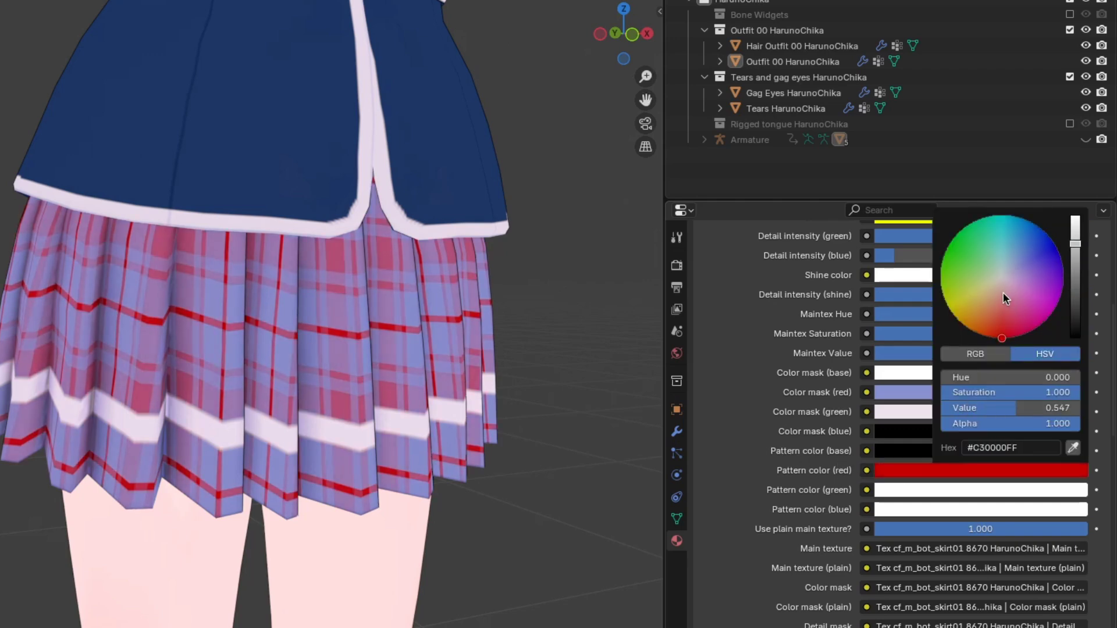
drag(1012, 302, 989, 267)
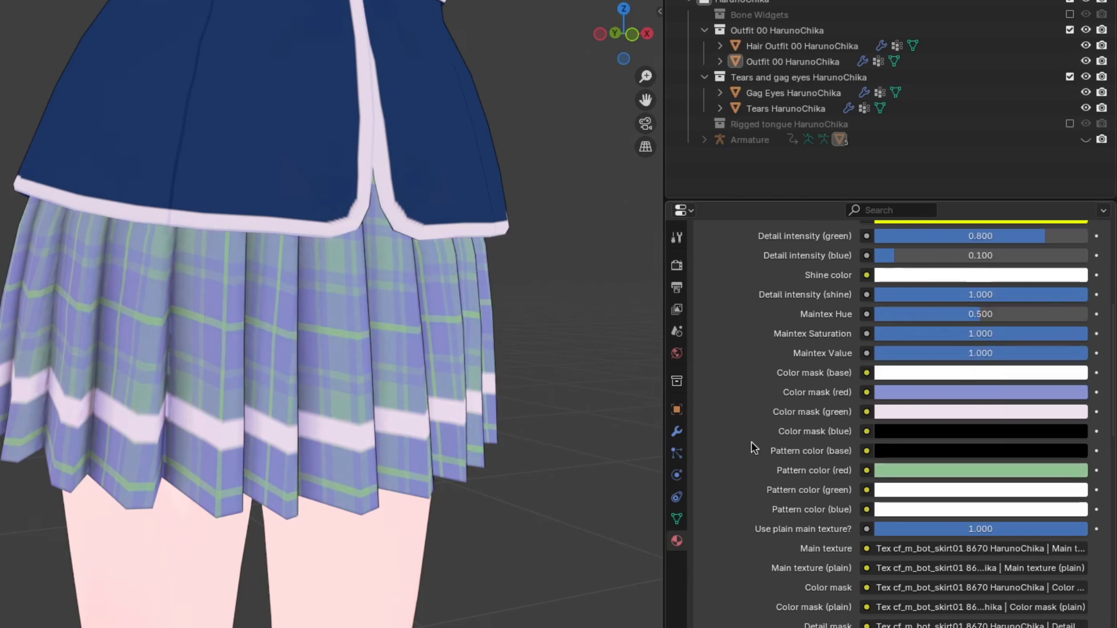
click(915, 491)
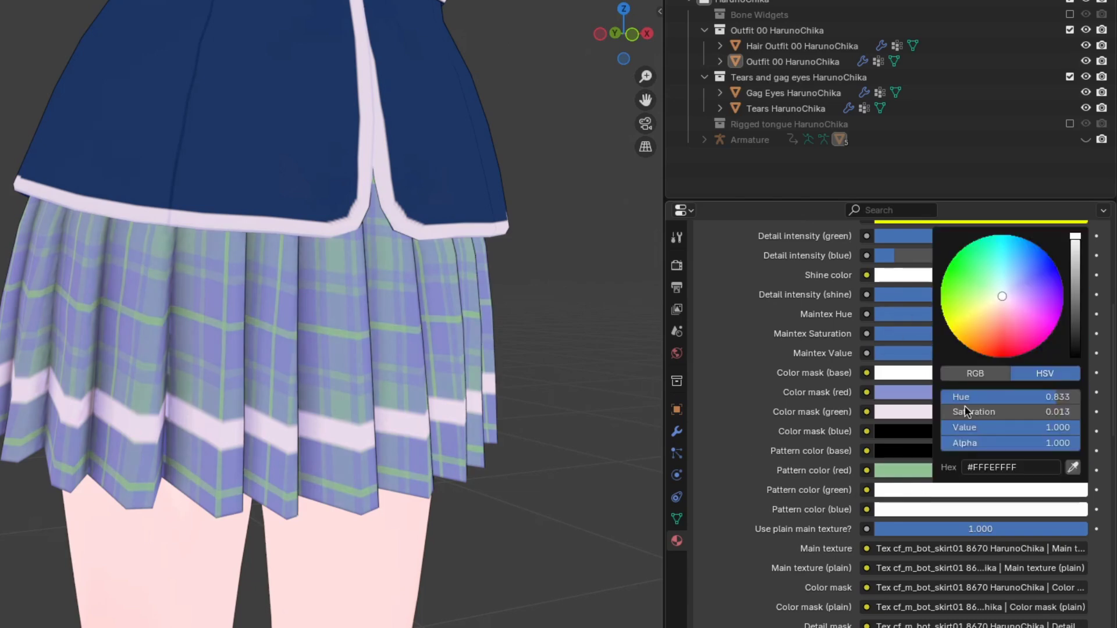
mouse_move(1021, 298)
mouse_down()
mouse_move(985, 320)
mouse_move(1027, 299)
mouse_move(965, 308)
mouse_move(985, 292)
mouse_up()
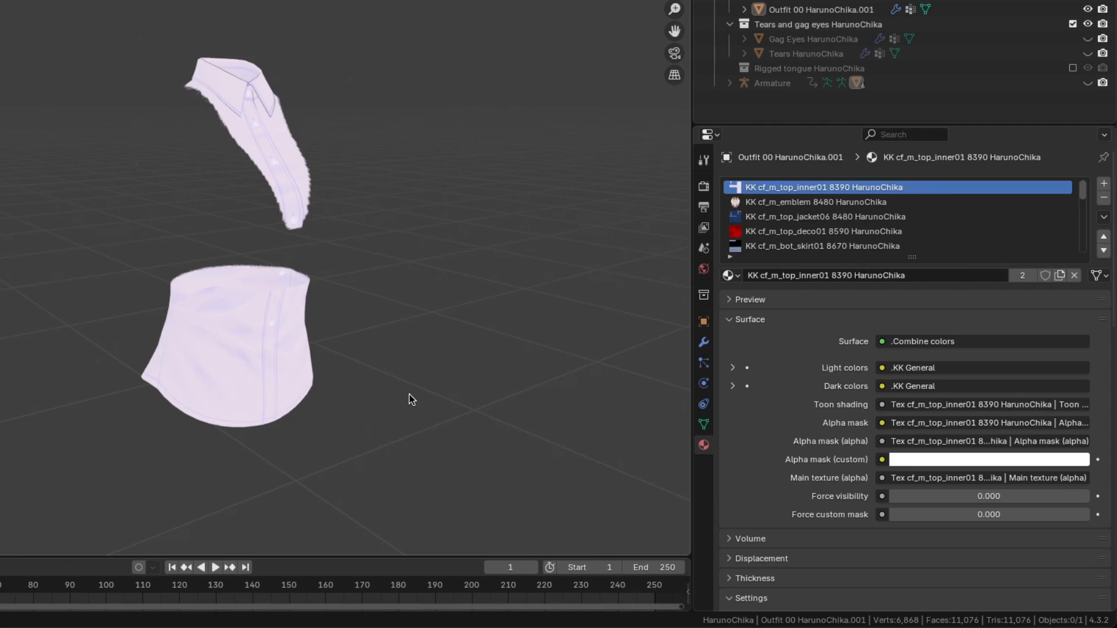
- Select the white shirt and set its material's Force visibility to 1.000
click(296, 211)
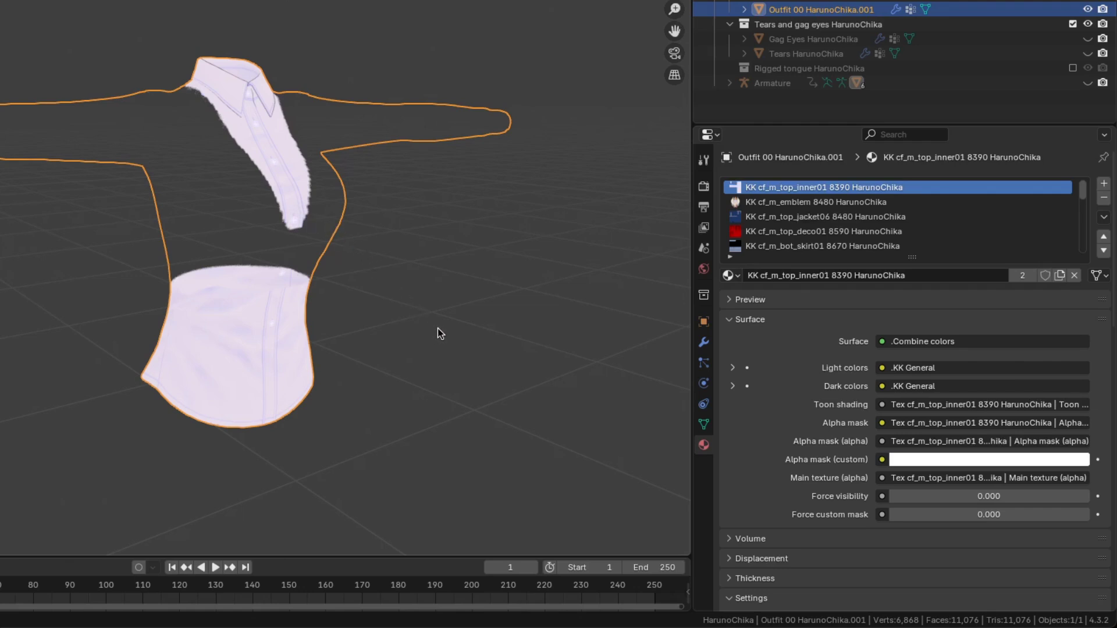
drag(908, 505, 1094, 505)
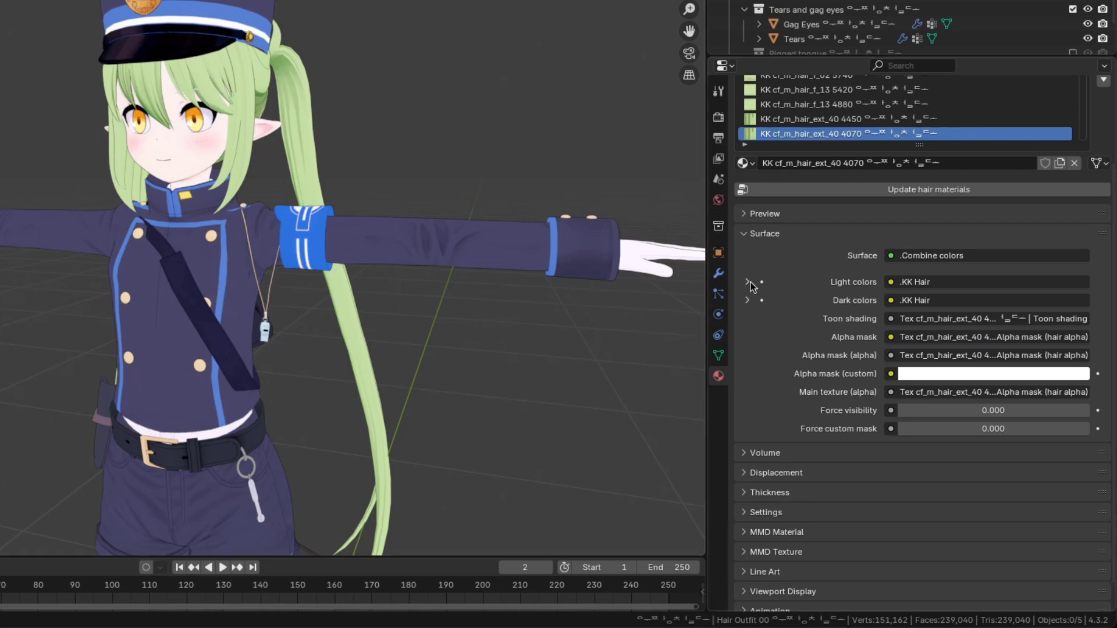
- Set the light hair colour to light blue and update all hair materials
click(747, 281)
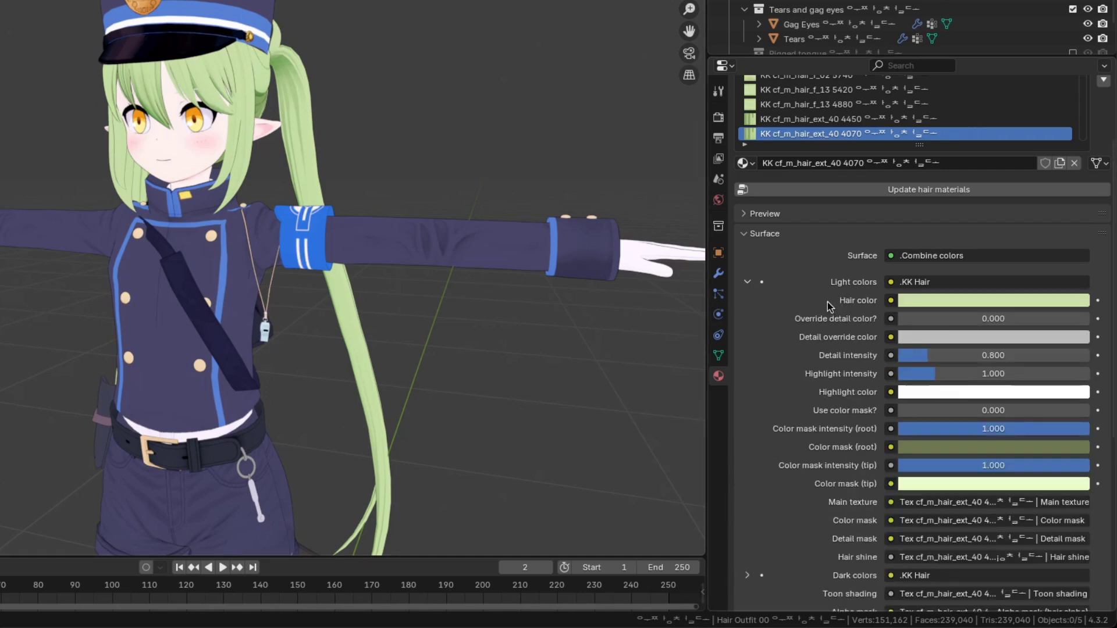
click(940, 301)
mouse_move(1014, 114)
mouse_down()
mouse_move(1001, 146)
mouse_move(1011, 103)
mouse_up()
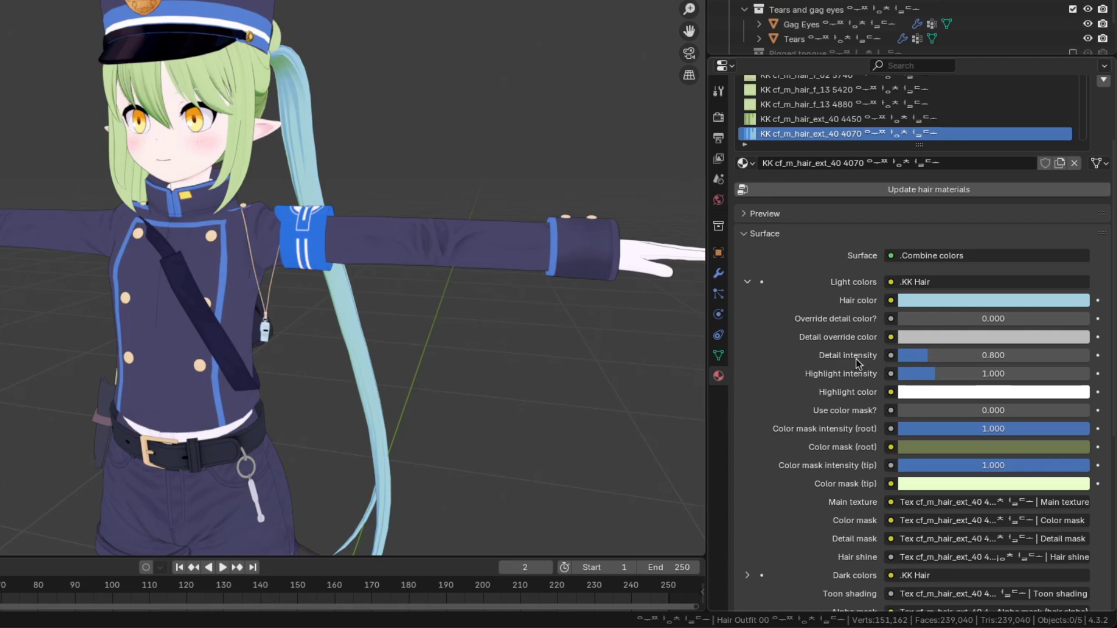
drag(908, 356, 1089, 355)
key(ctrl+z)
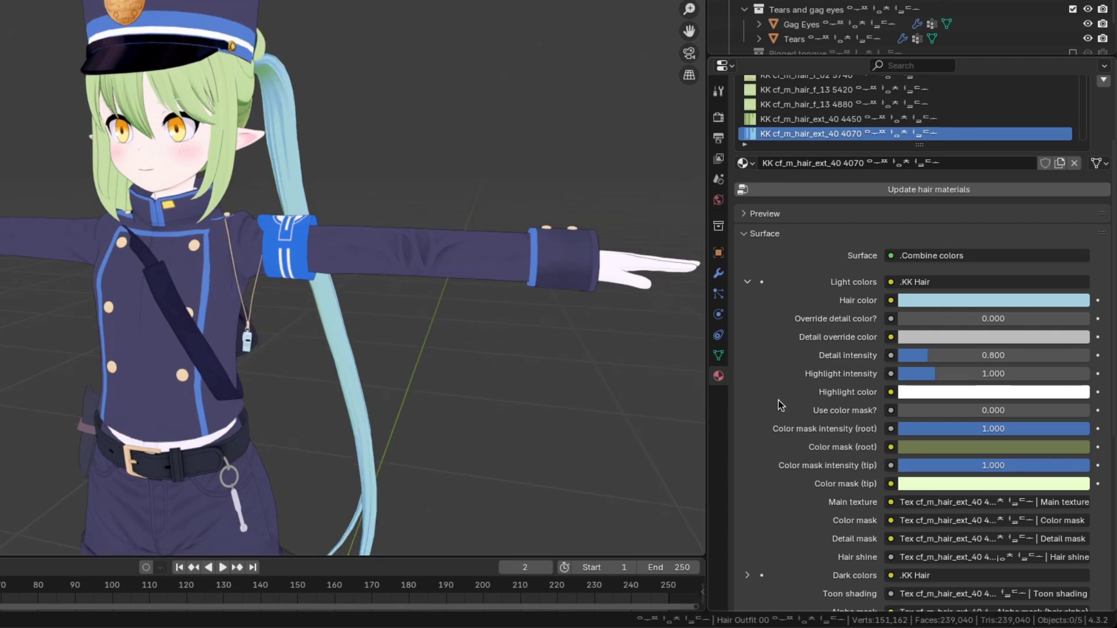
click(924, 192)
middle_drag(424, 149, 462, 172)
scroll(476, 164, up, 8)
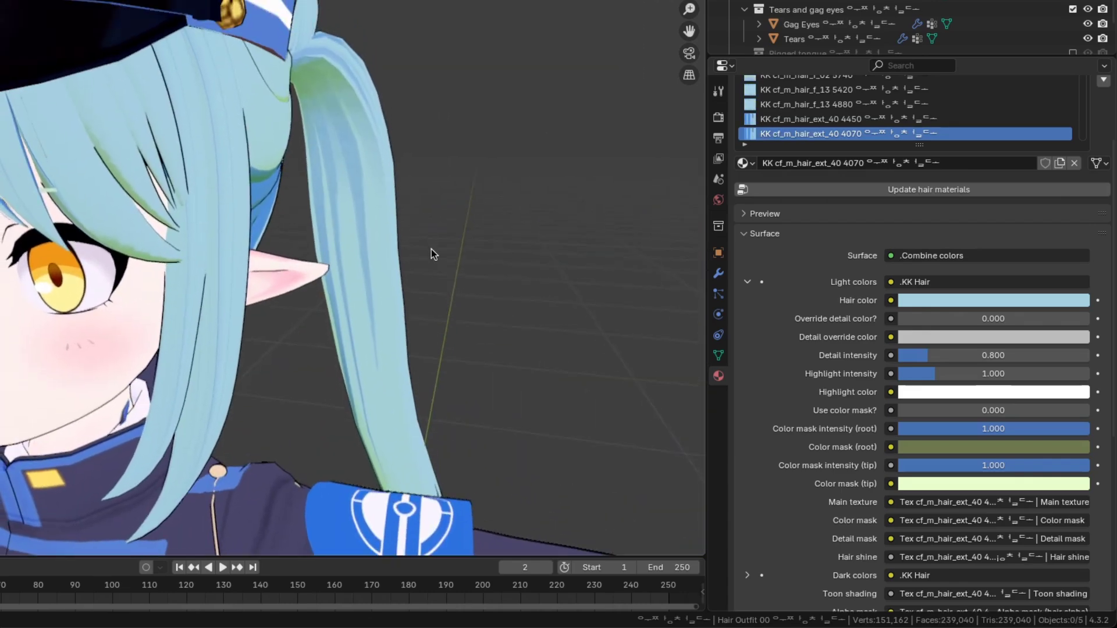
- Set the dark hair colour to blue
click(748, 282)
click(748, 301)
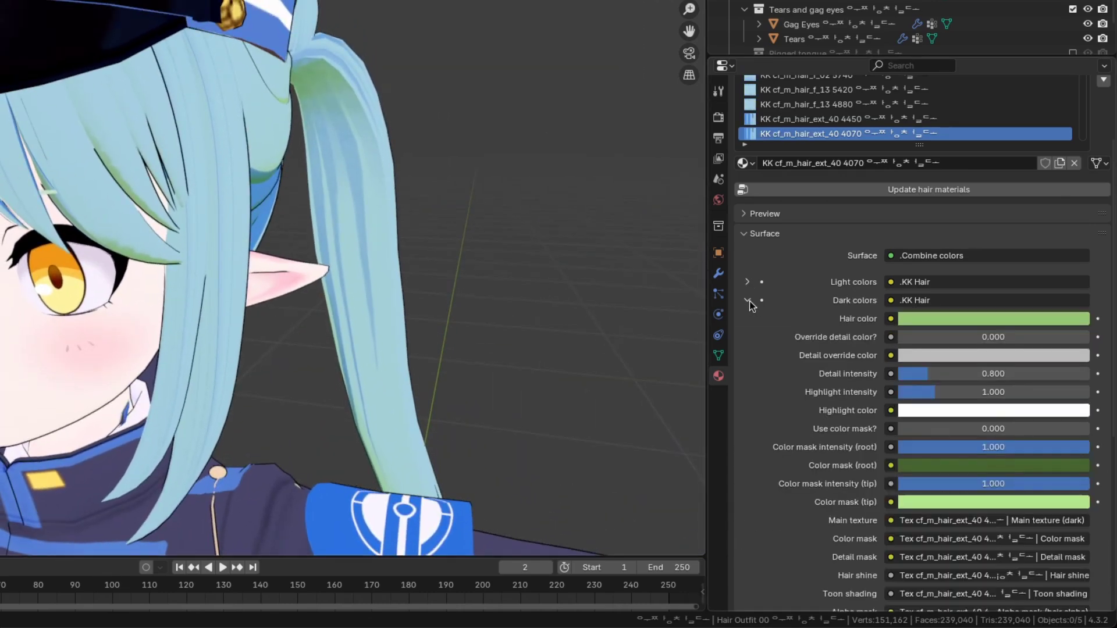
click(957, 319)
drag(1010, 132, 1022, 109)
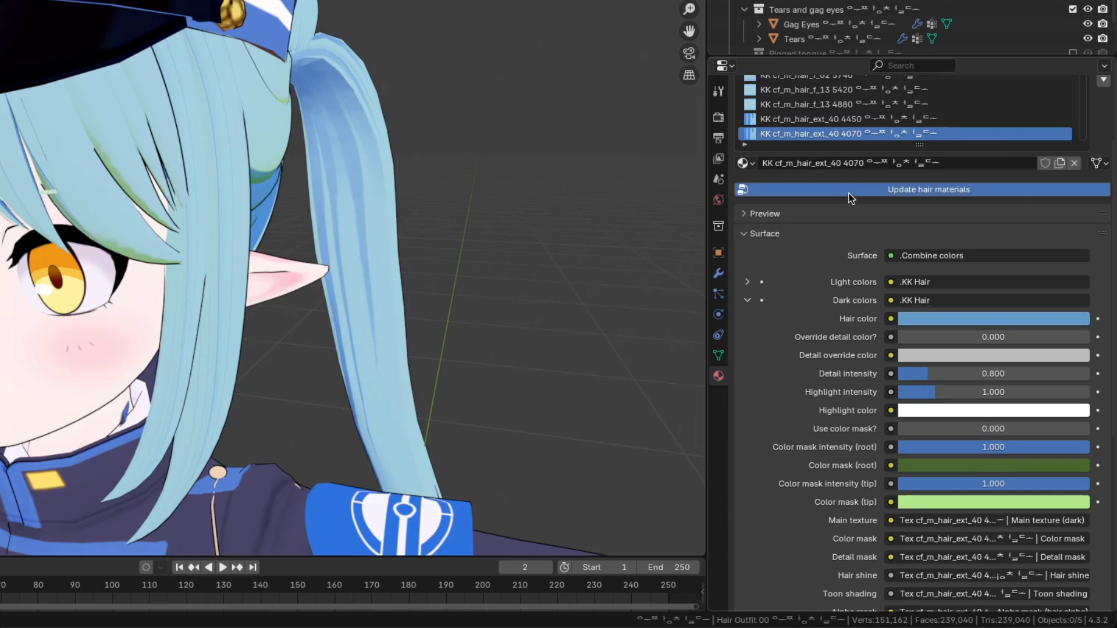
middle_drag(577, 219, 480, 324)
- Switch off the face's main texture and raise blush intensity to full with a new blush colour
scroll(457, 323, up, 3)
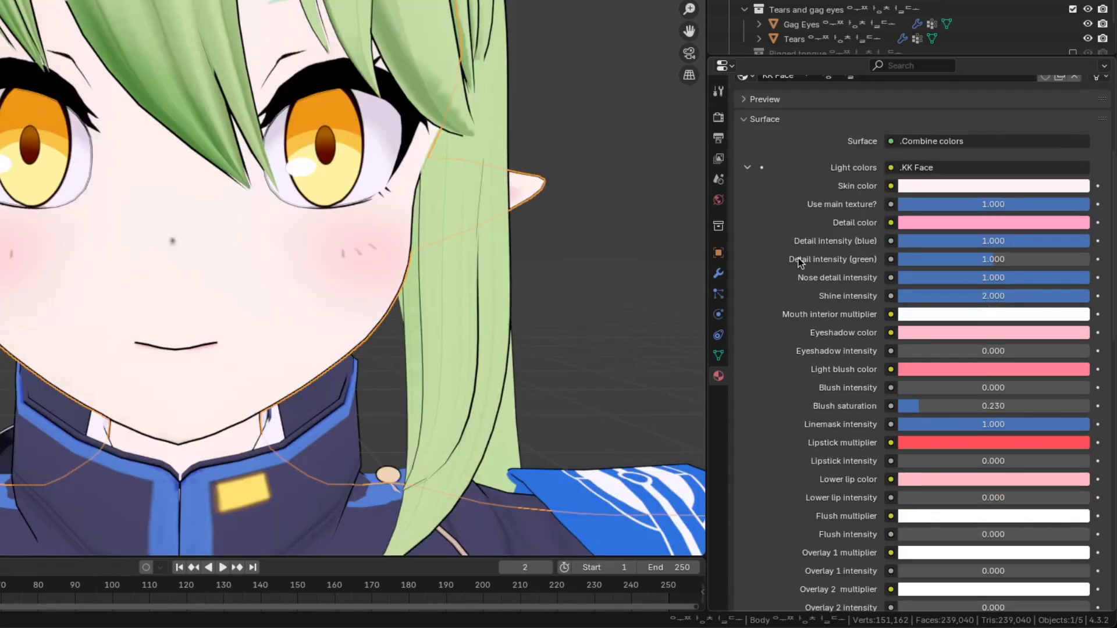
click(617, 285)
drag(1031, 204, 944, 204)
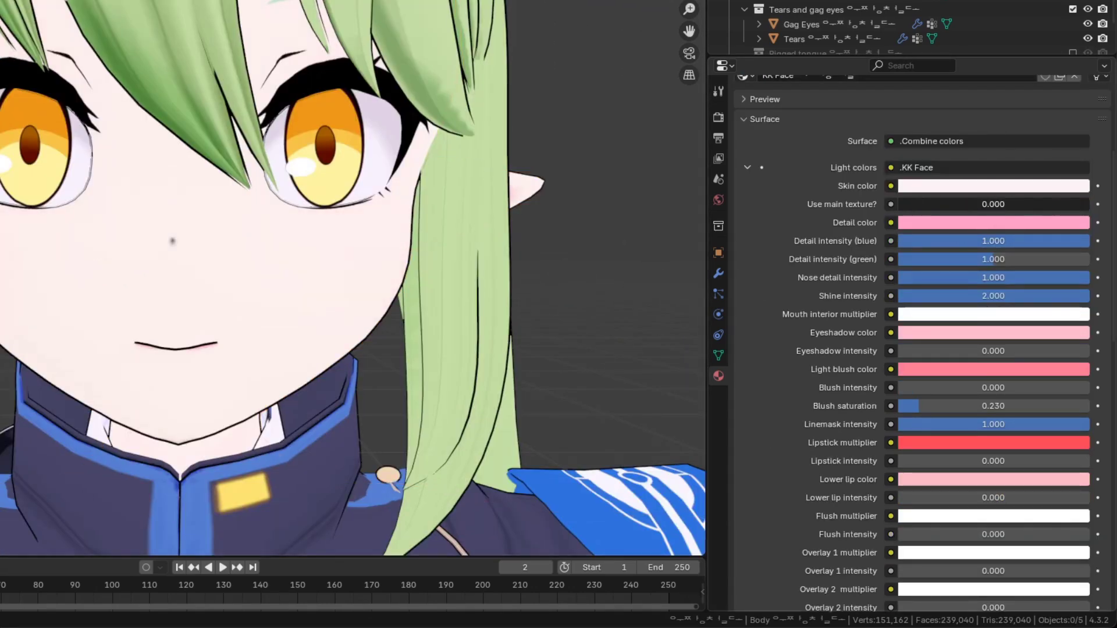
click(953, 189)
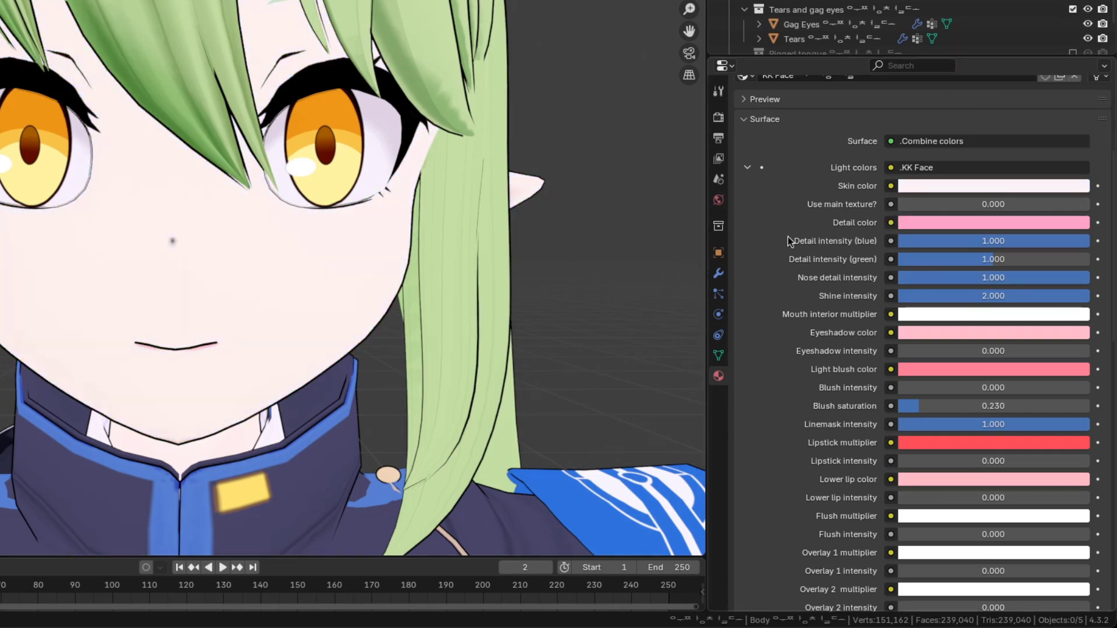
key(ctrl+z)
key(ctrl+shift+z)
drag(918, 389, 1094, 387)
click(996, 369)
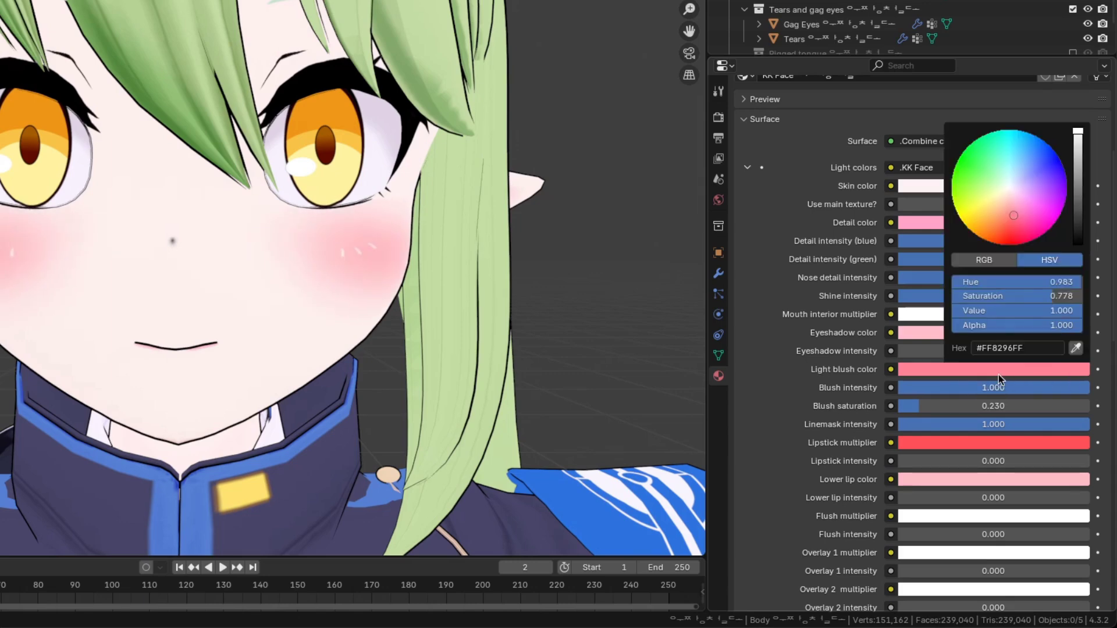
drag(1018, 199, 988, 234)
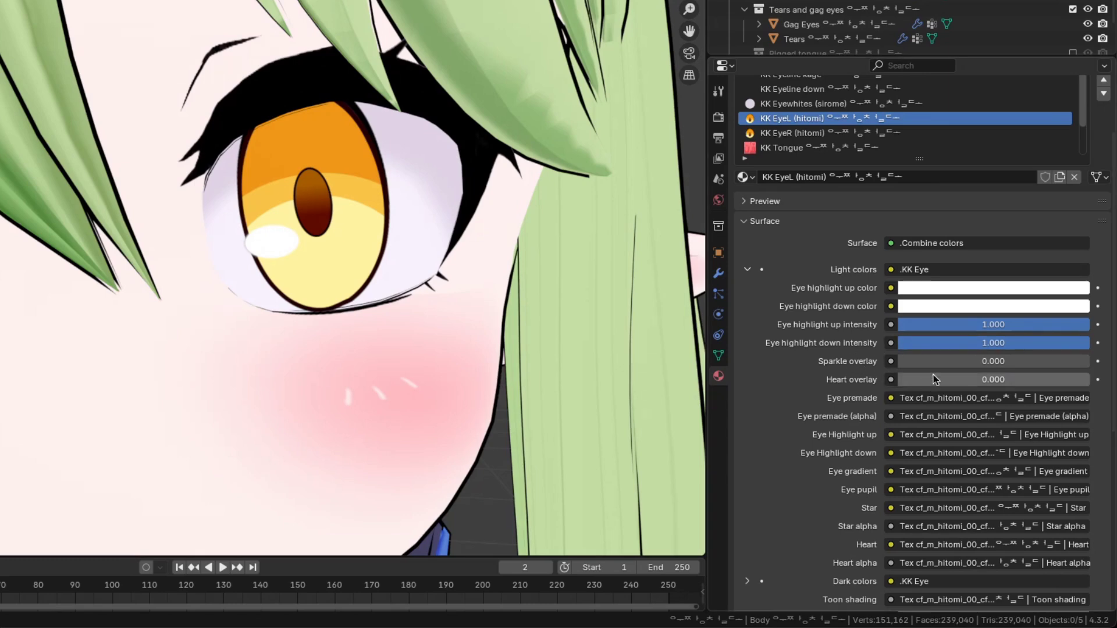
- Set the eye sparkle overlay to full, make the eyebrows red and the tongue green
drag(935, 363, 899, 379)
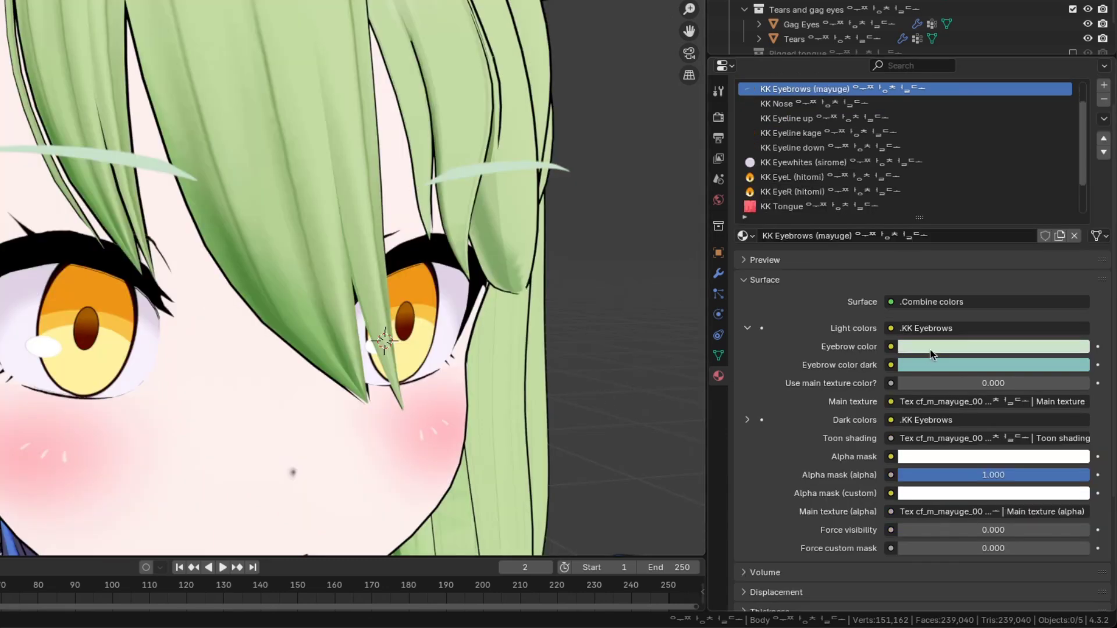
click(931, 346)
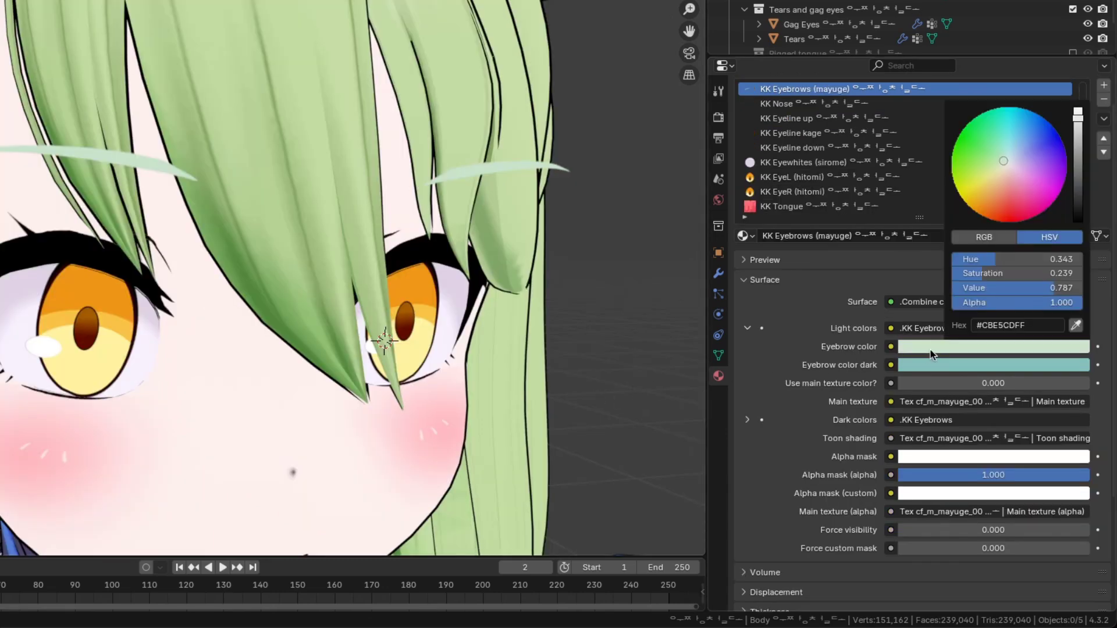
click(1032, 137)
drag(1032, 138, 1010, 198)
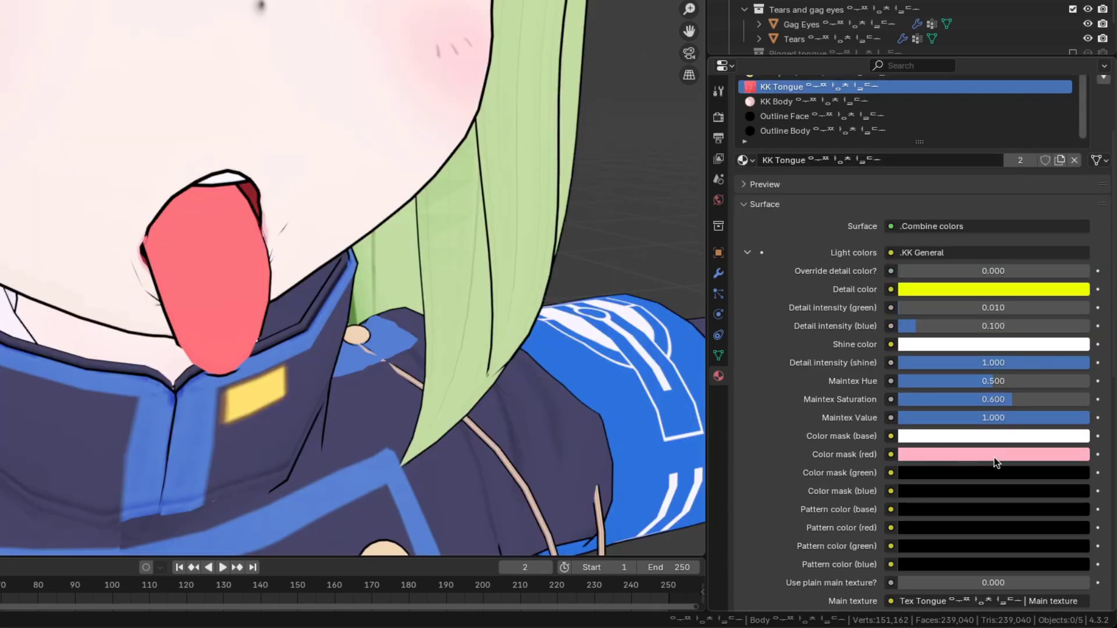
click(996, 460)
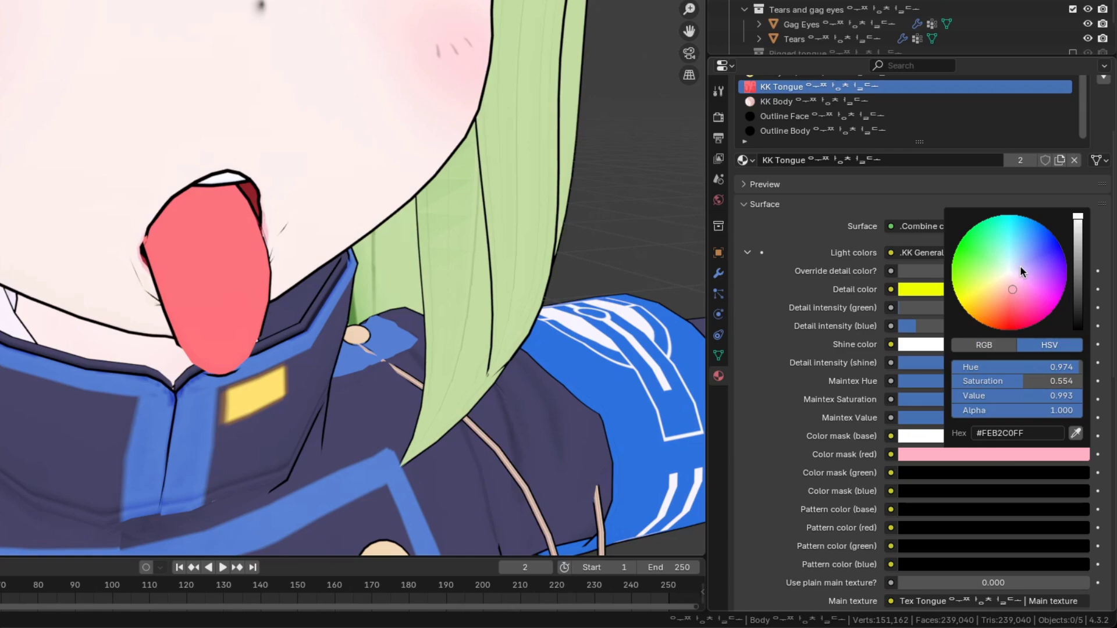
mouse_move(1021, 268)
mouse_down()
mouse_move(1011, 256)
mouse_move(983, 308)
mouse_move(1041, 303)
mouse_move(975, 265)
mouse_move(1024, 272)
mouse_up()
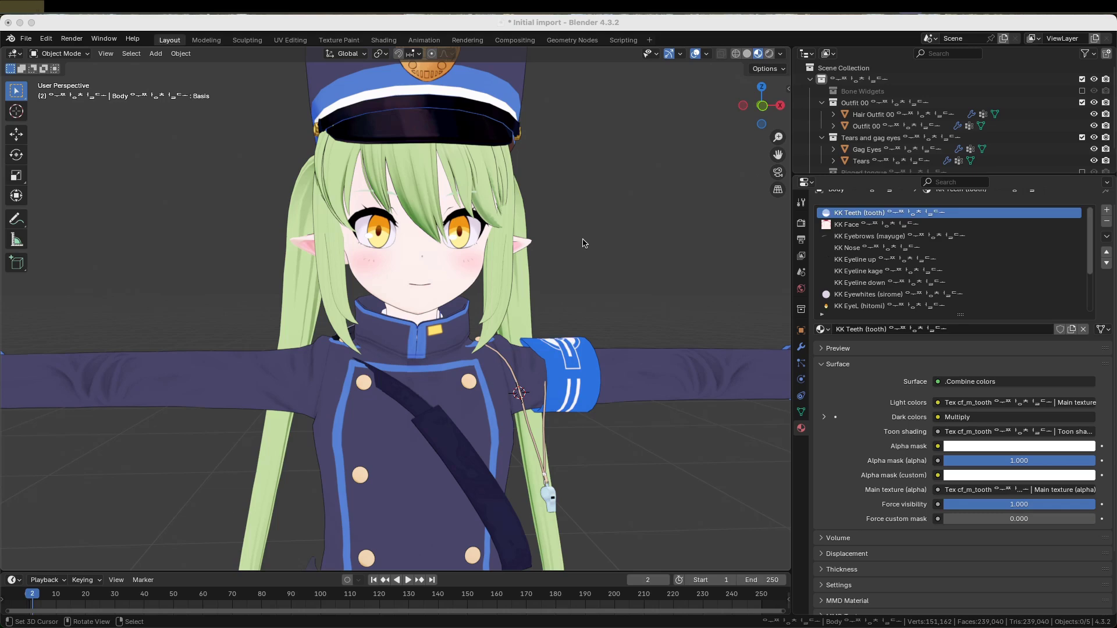
- In the Shading workspace, show the KK EyeL (hitomi) material's node graph
click(383, 41)
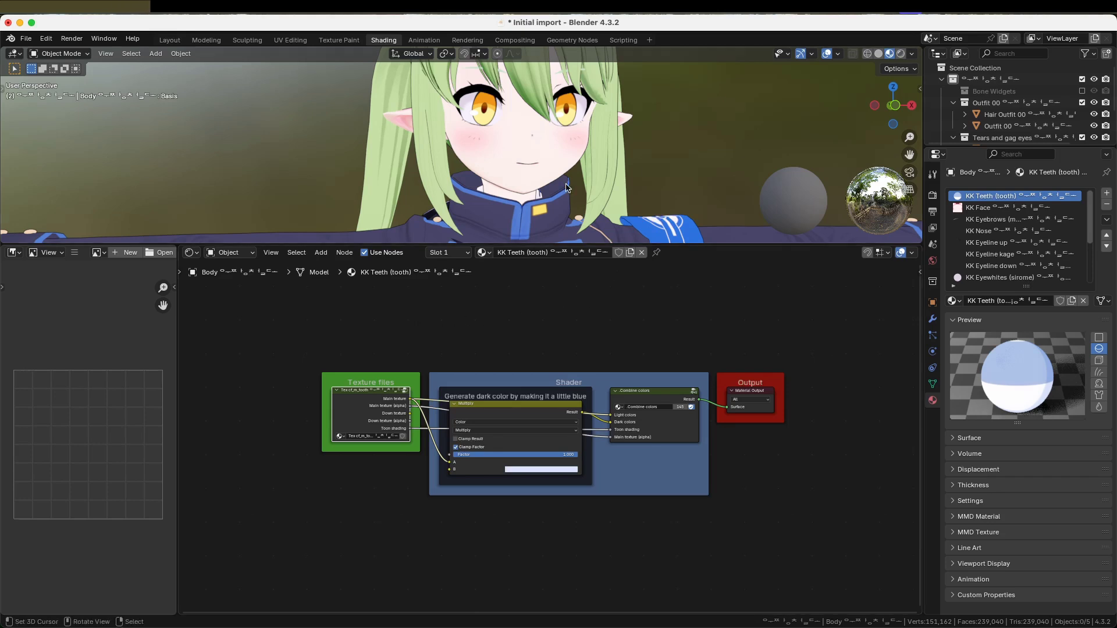
click(546, 155)
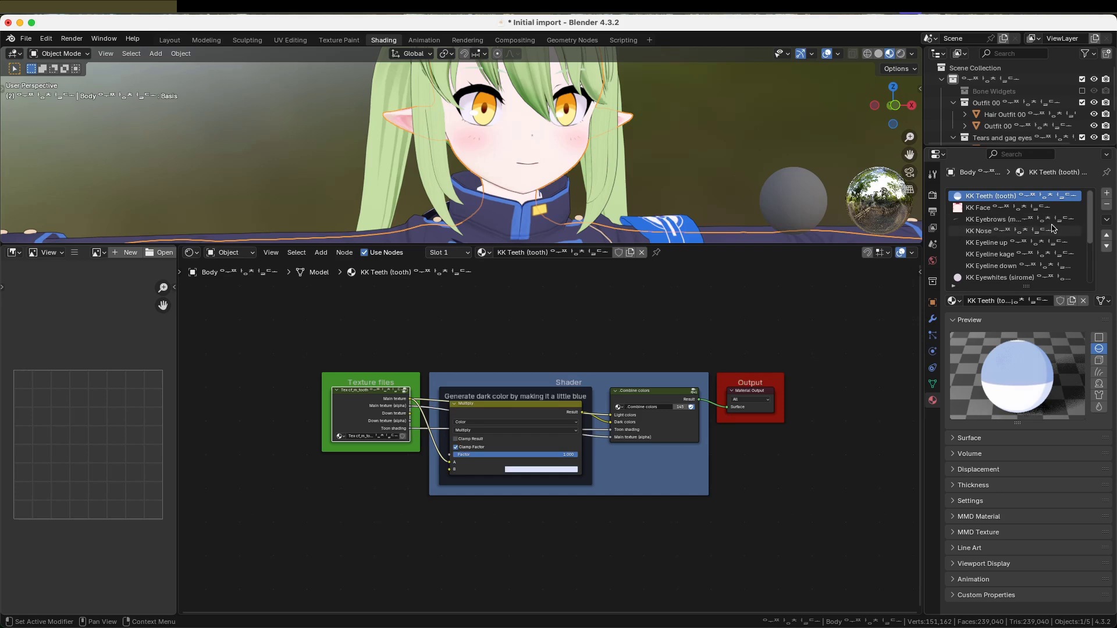
scroll(1093, 213, down, 1)
scroll(1077, 233, down, 4)
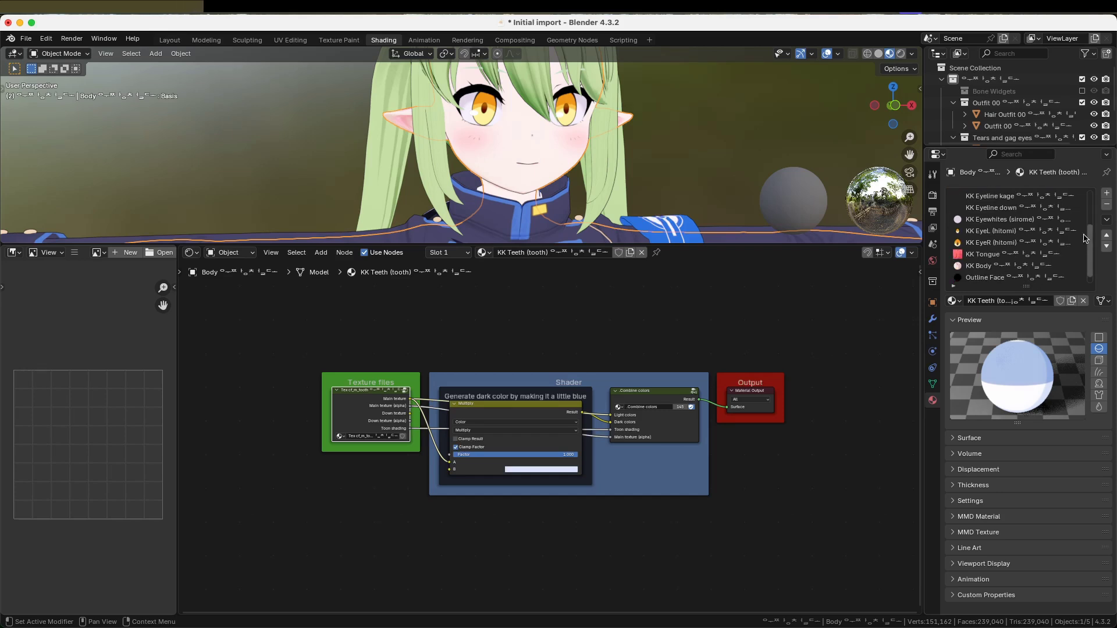
click(995, 231)
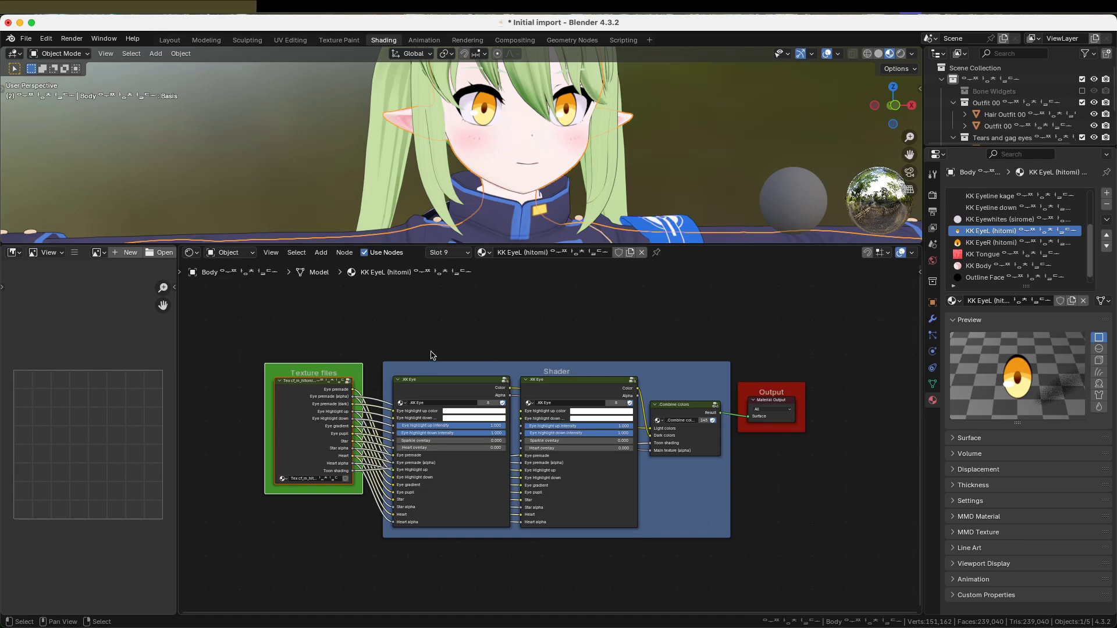
middle_drag(431, 355, 704, 347)
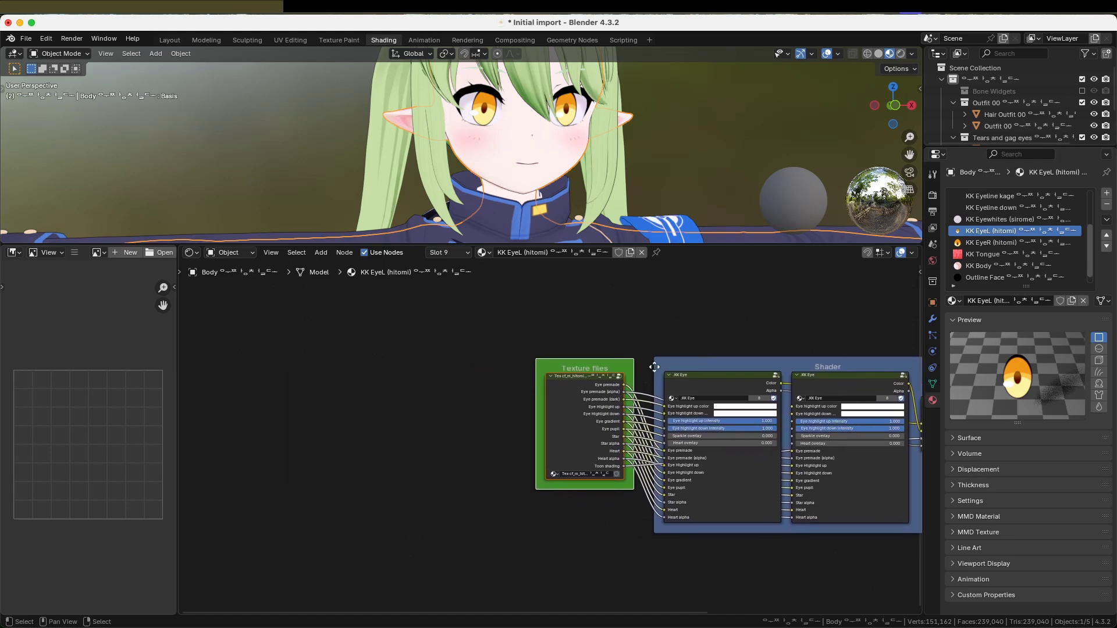
scroll(612, 375, up, 4)
middle_drag(605, 379, 557, 374)
- Enter the eye texture group and its Eye Textures positioning group
key(Tab)
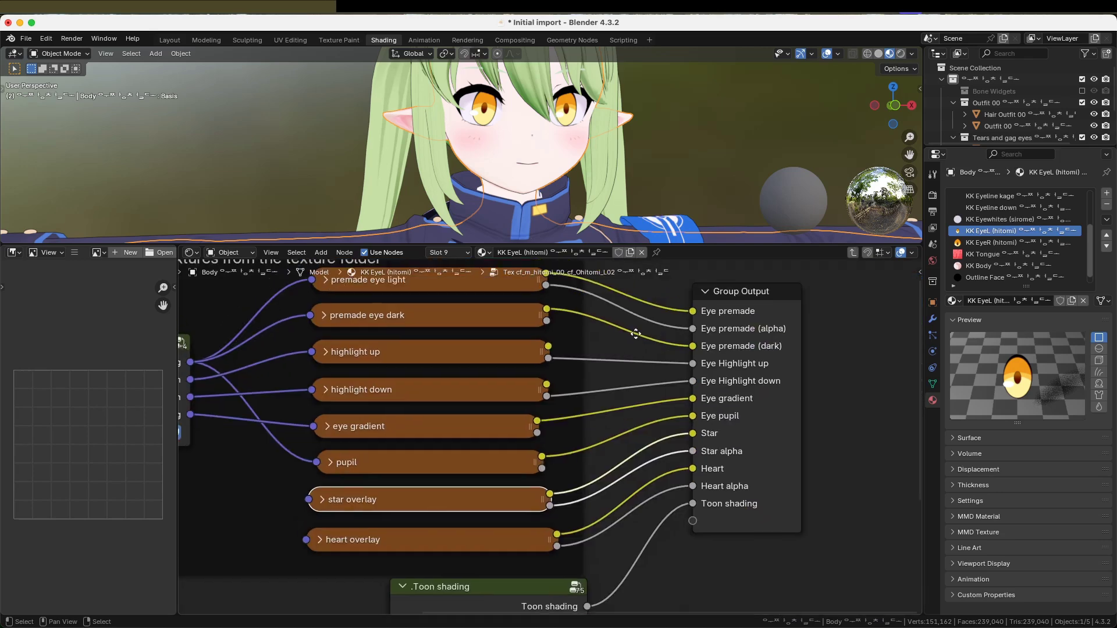
scroll(637, 337, down, 4)
middle_drag(393, 328, 544, 328)
scroll(545, 329, up, 5)
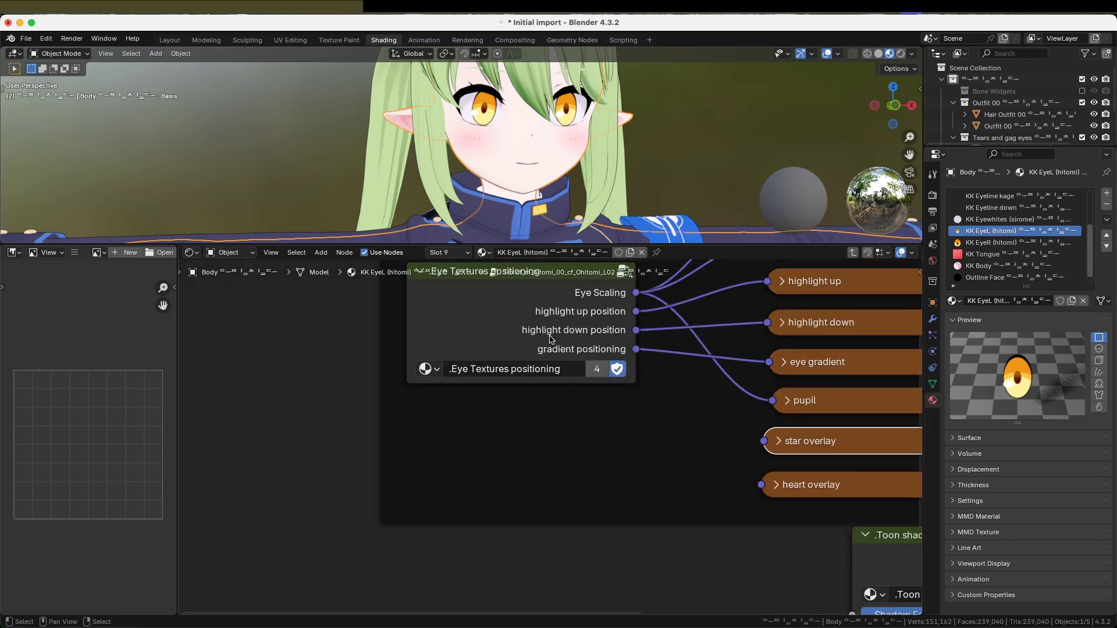
scroll(469, 397, up, 3)
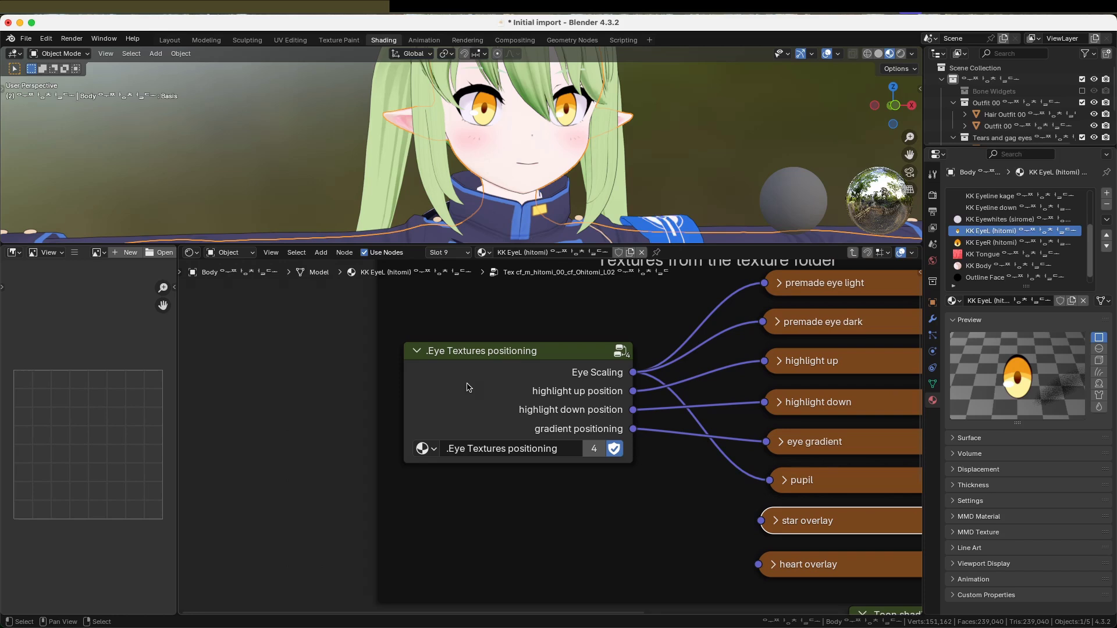
click(622, 352)
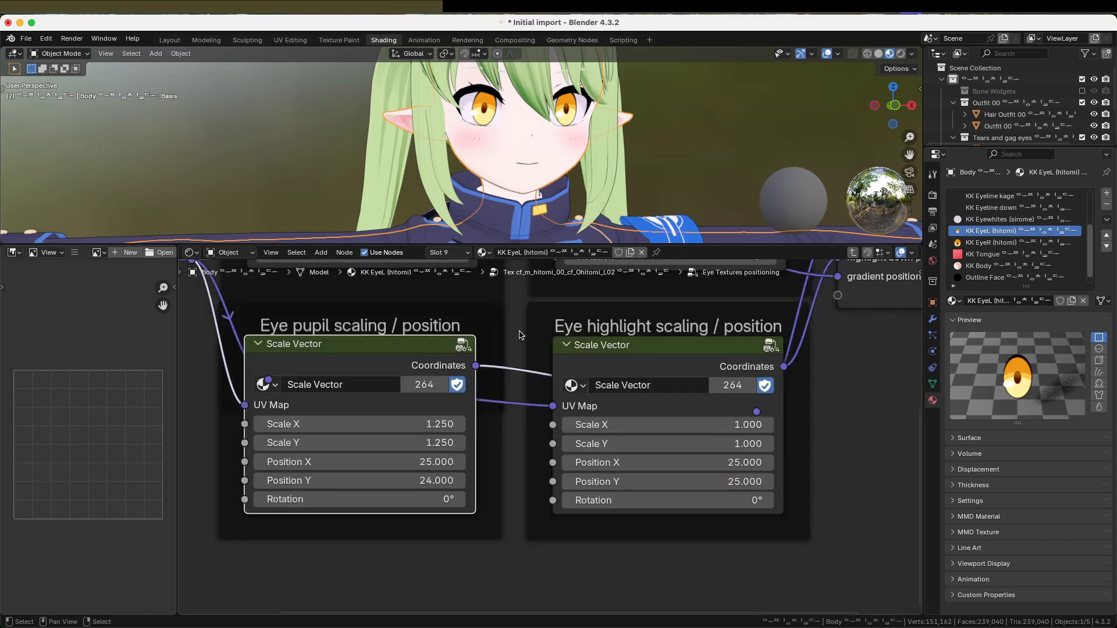
middle_drag(520, 335, 700, 377)
scroll(557, 462, up, 3)
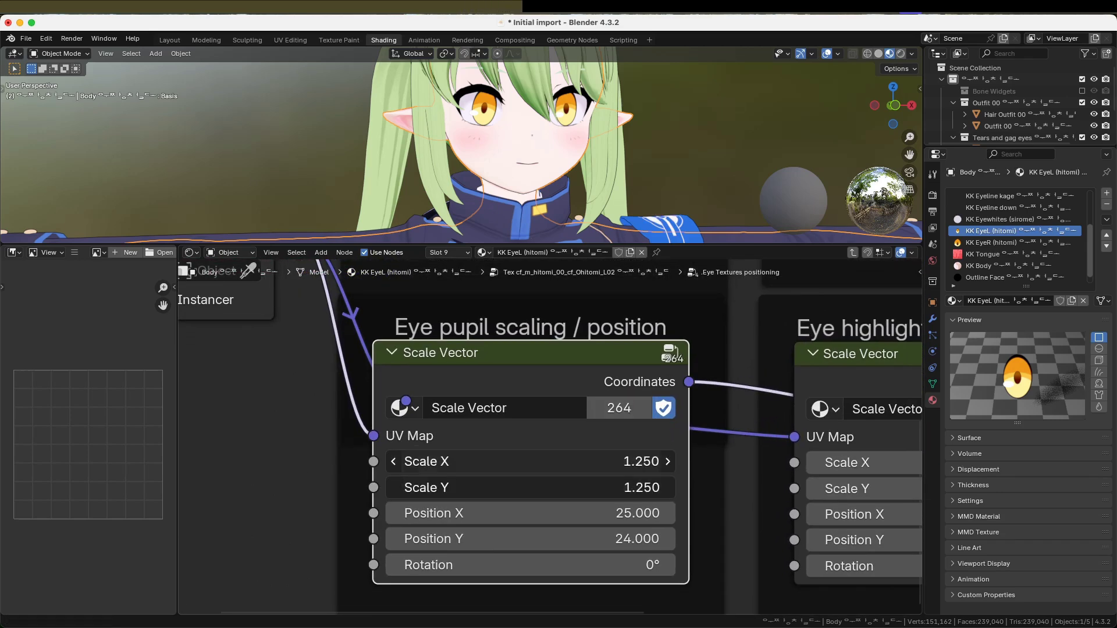
- Set the pupil scale to 1.950, Position X to 18.900 and rotation to 67.7°
mouse_move(557, 462)
mouse_down()
mouse_move(646, 461)
mouse_move(481, 461)
mouse_move(553, 459)
mouse_up()
drag(546, 511, 506, 514)
drag(543, 563, 739, 565)
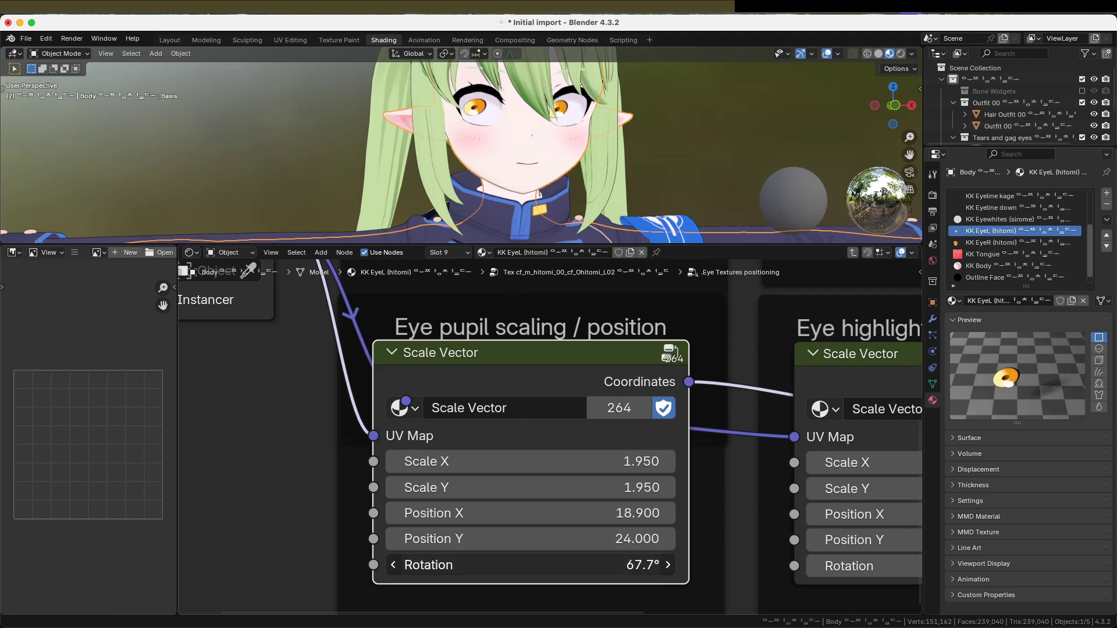
drag(552, 573, 518, 573)
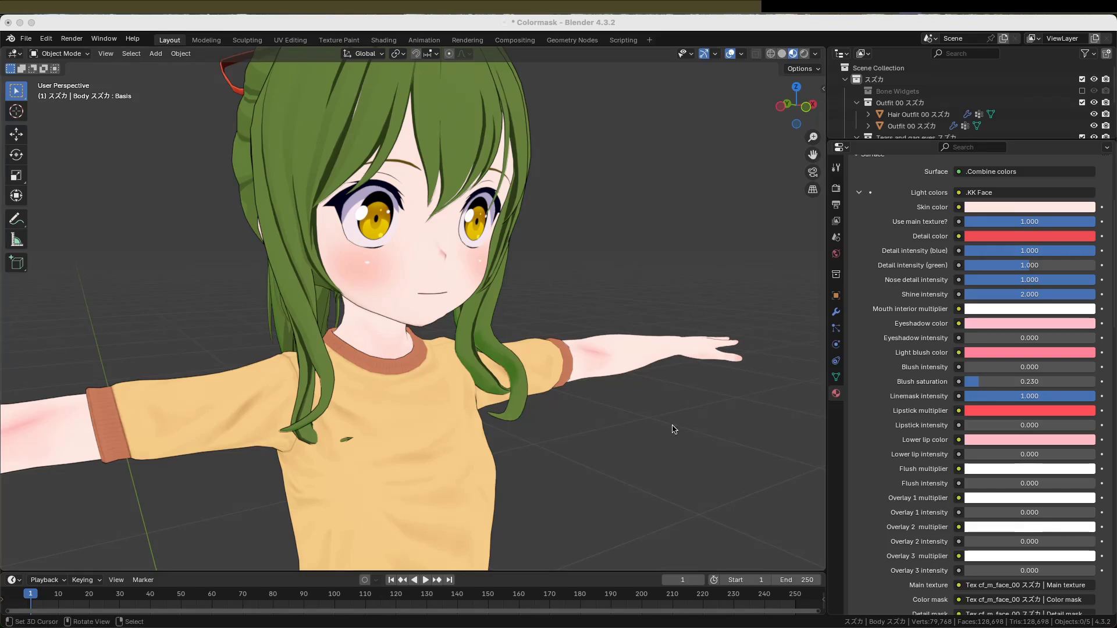
- Raise Overlay 1 intensity to show the heart, then enter the Position Face overlay group
drag(989, 512, 1096, 512)
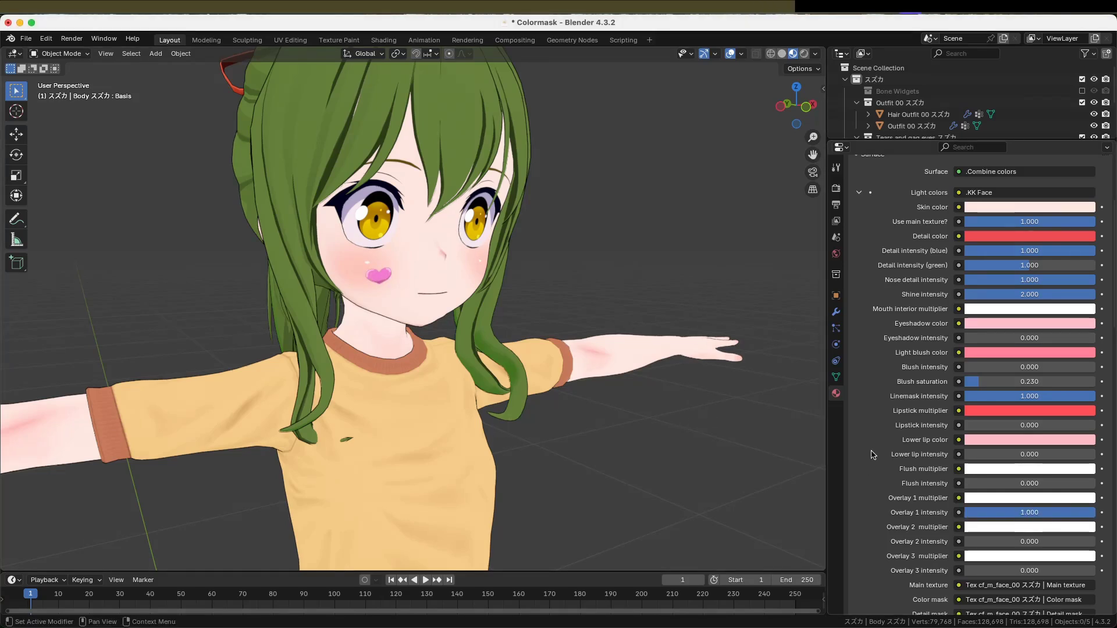
click(384, 40)
mouse_move(378, 437)
middle_down()
mouse_move(390, 456)
mouse_move(540, 477)
mouse_move(527, 499)
middle_up()
scroll(539, 477, up, 6)
key(Tab)
scroll(468, 463, up, 3)
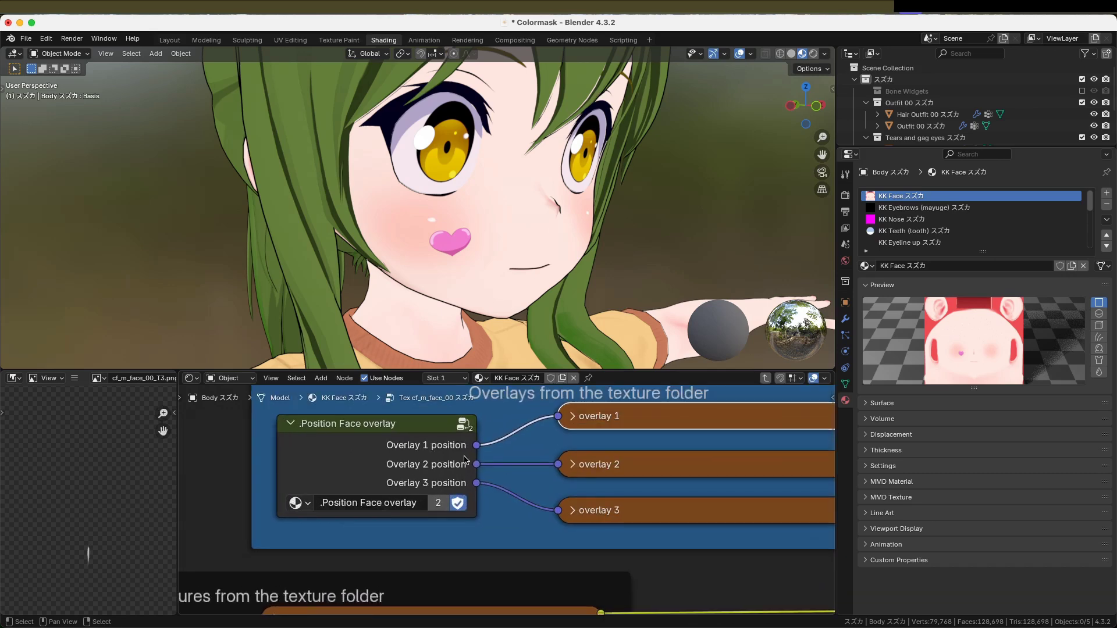
scroll(469, 463, down, 1)
key(Tab)
scroll(524, 442, down, 3)
middle_drag(512, 418, 550, 501)
scroll(556, 411, up, 4)
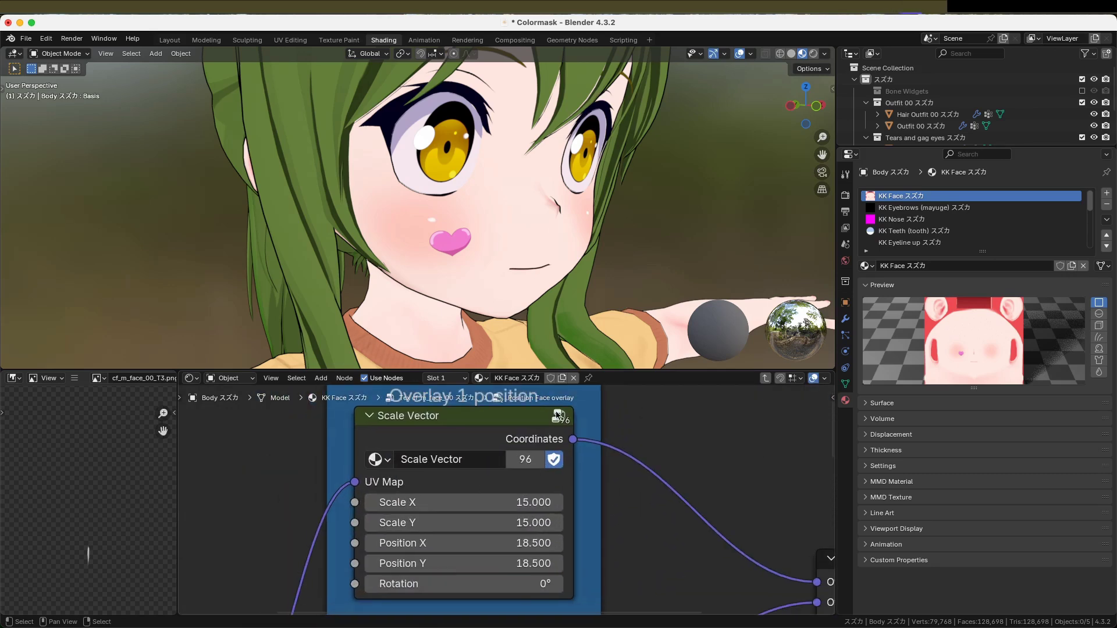
- Set the heart overlay to scale 7.5, rotation 21.5°, Position X 24.8 and Y 11.1
drag(524, 502, 507, 522)
drag(512, 584, 553, 584)
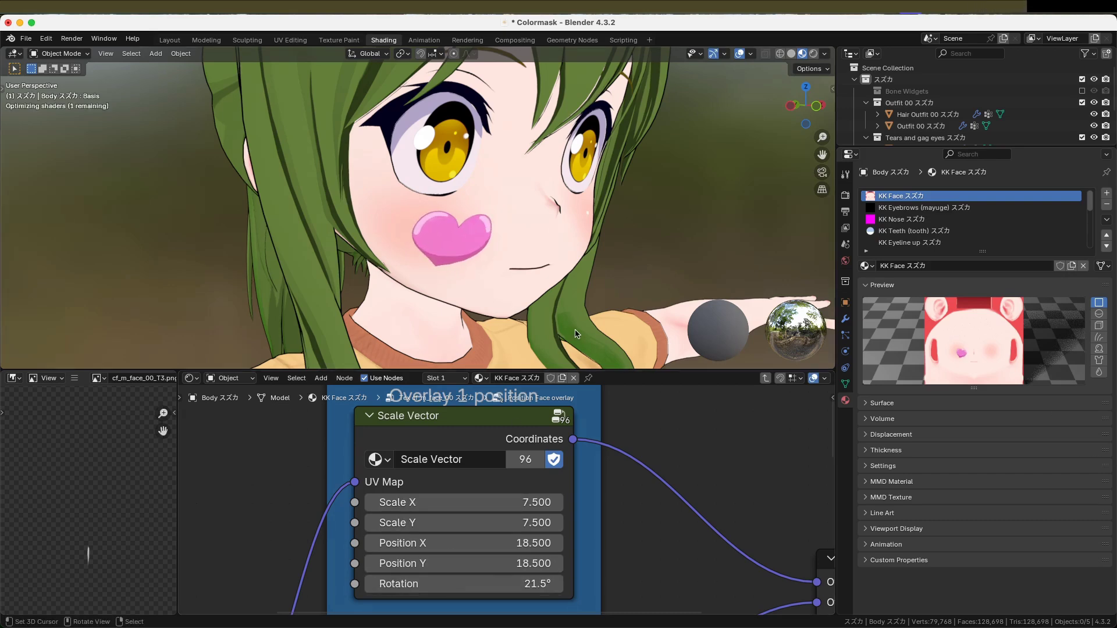
middle_drag(574, 333, 582, 325)
mouse_move(524, 543)
mouse_down()
mouse_move(558, 543)
mouse_move(540, 543)
mouse_move(559, 564)
mouse_move(521, 563)
mouse_up()
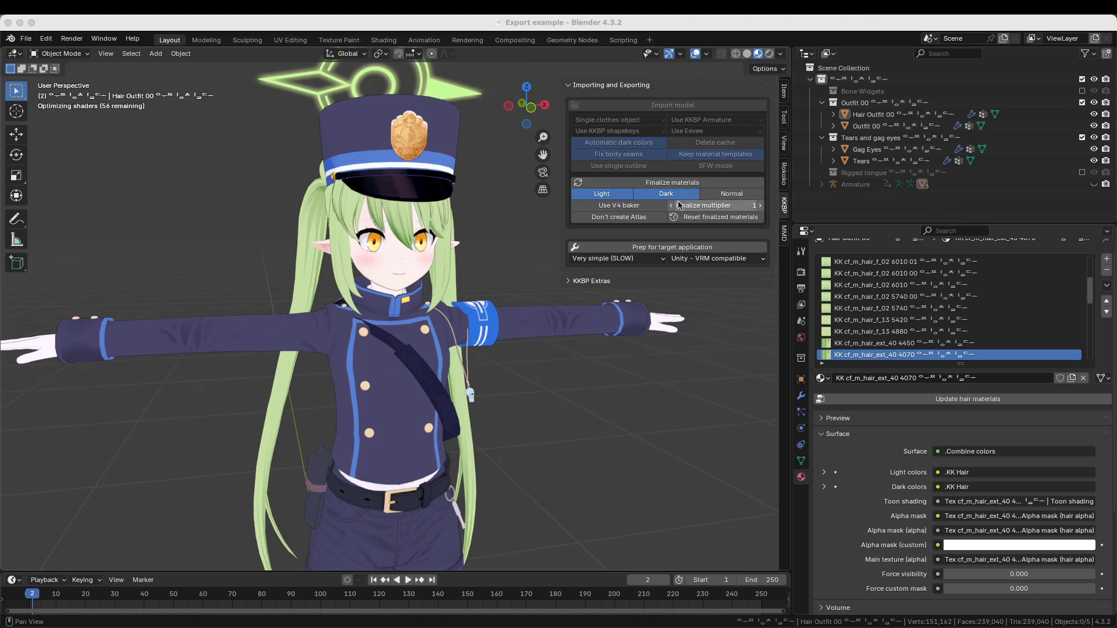
- Switch 'Don't create Atlas' to 'Create atlas' and run Finalize materials
click(656, 218)
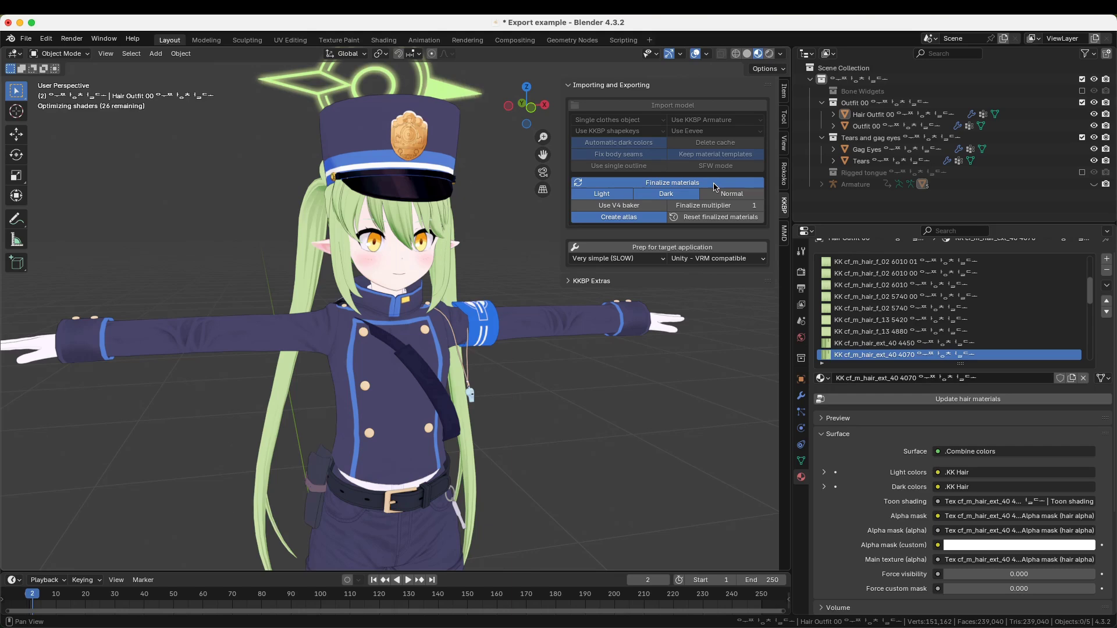
click(715, 187)
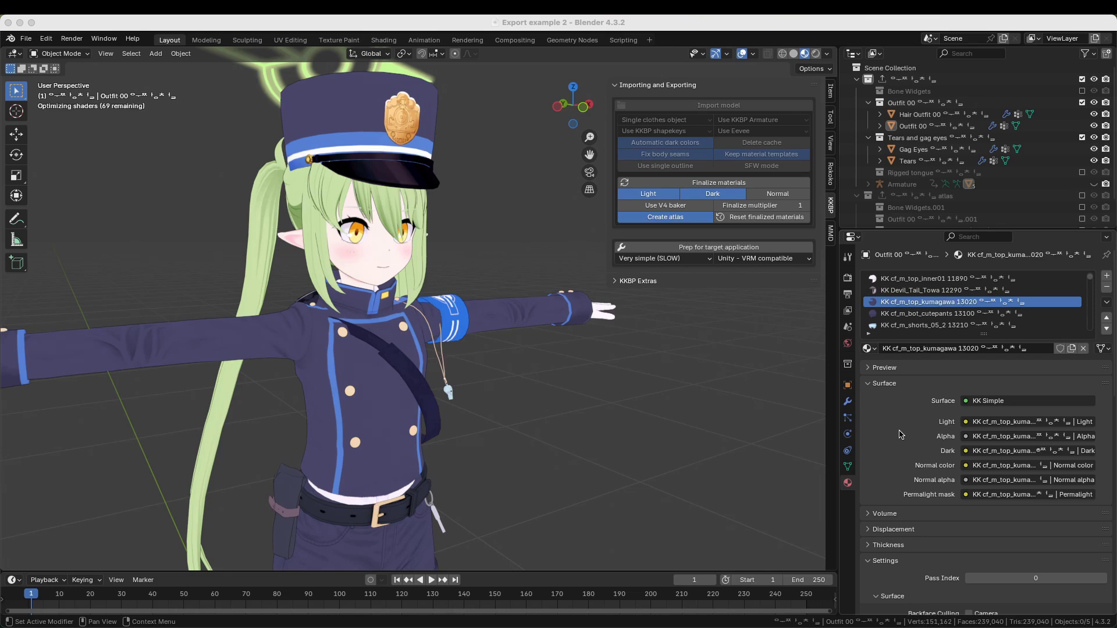
- Reassign the coat's -ORG material, set its Maintex Hue to 0.234, and finalize again
click(868, 348)
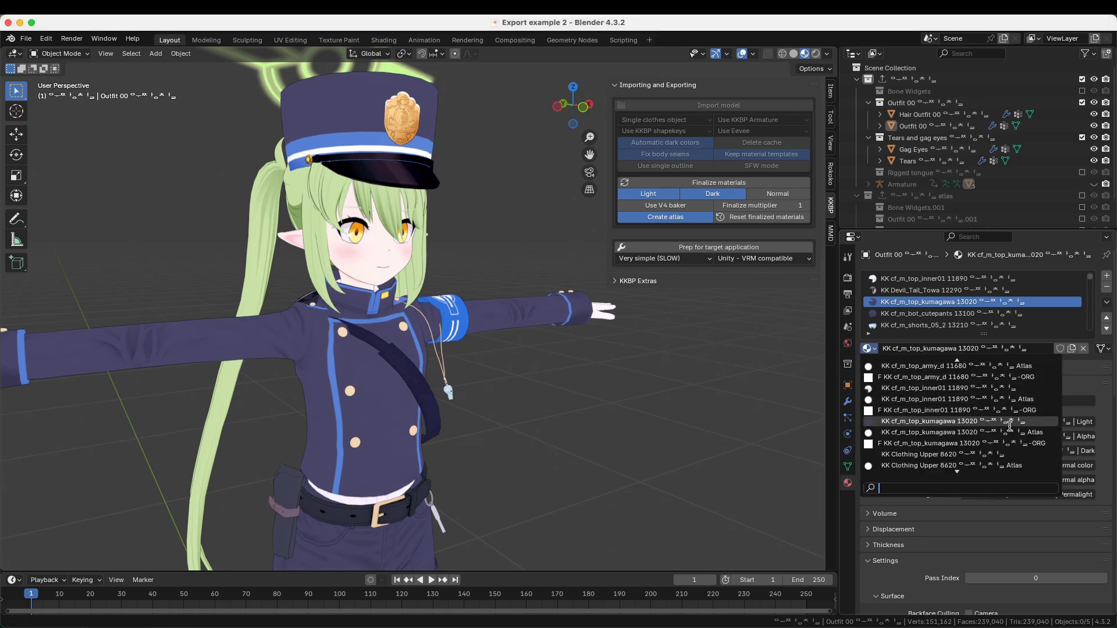
click(1048, 443)
click(871, 422)
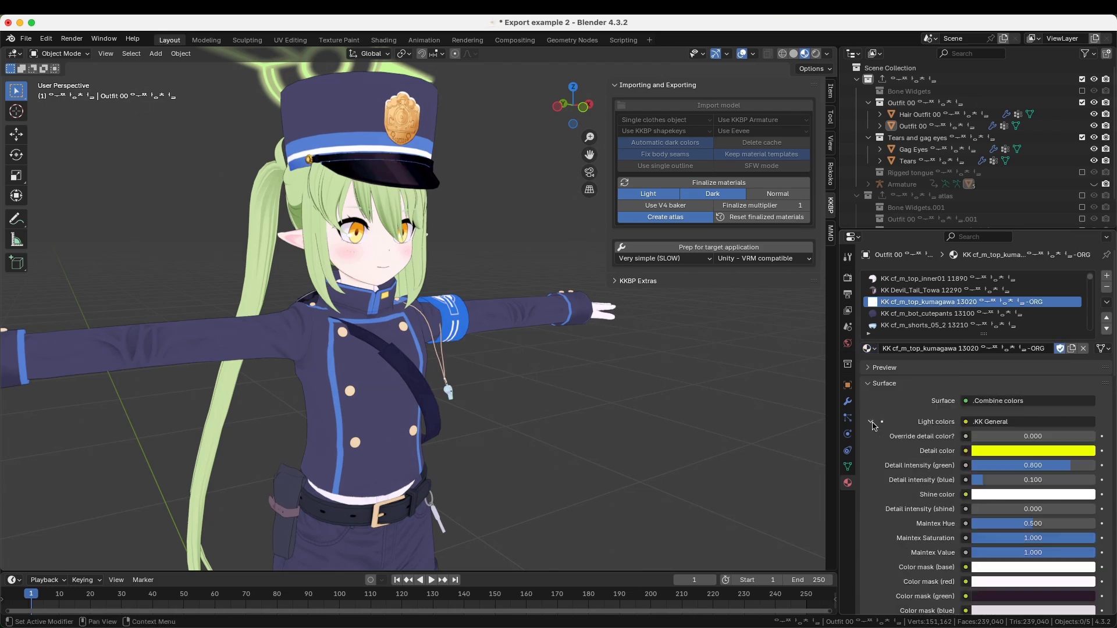
drag(1015, 527, 999, 527)
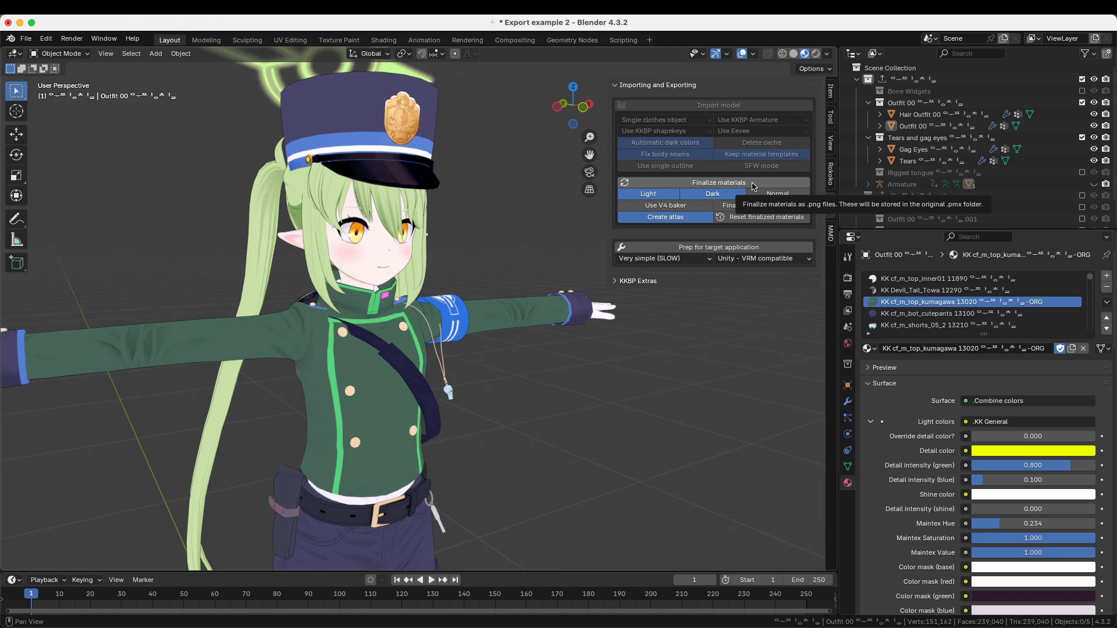
click(753, 183)
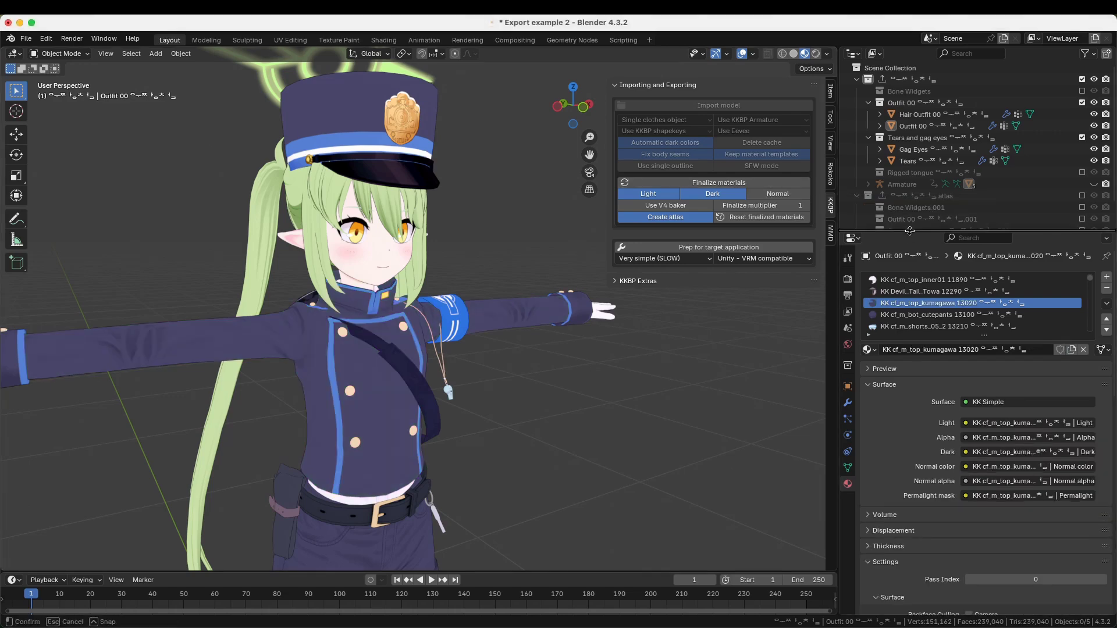
- Exclude the original character collection and include the atlas collection with Armature.001
drag(912, 231, 937, 285)
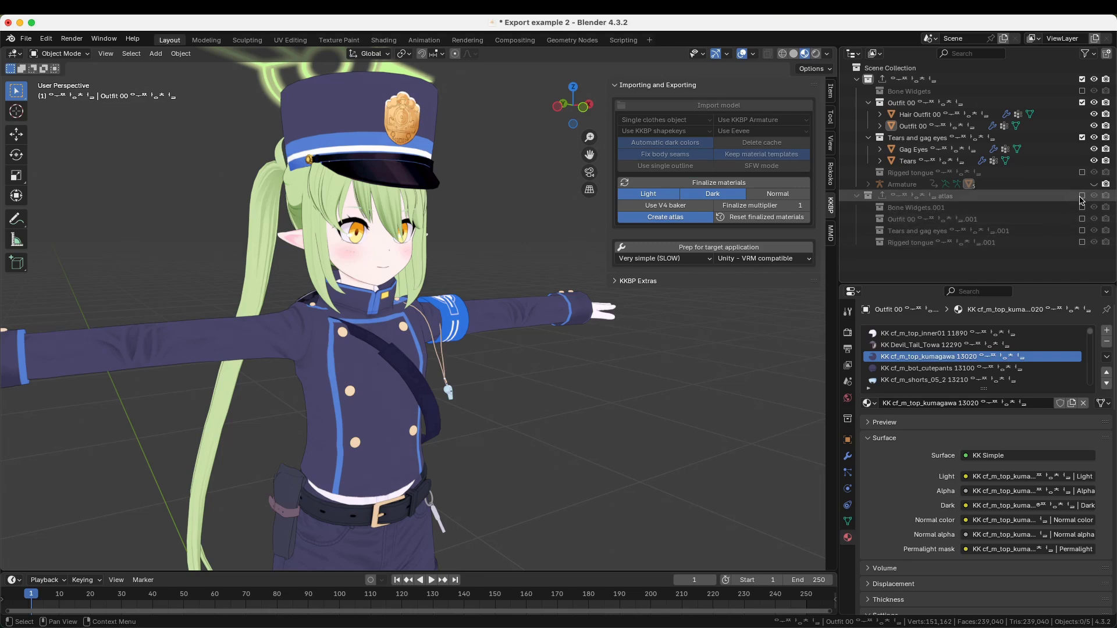
click(1082, 79)
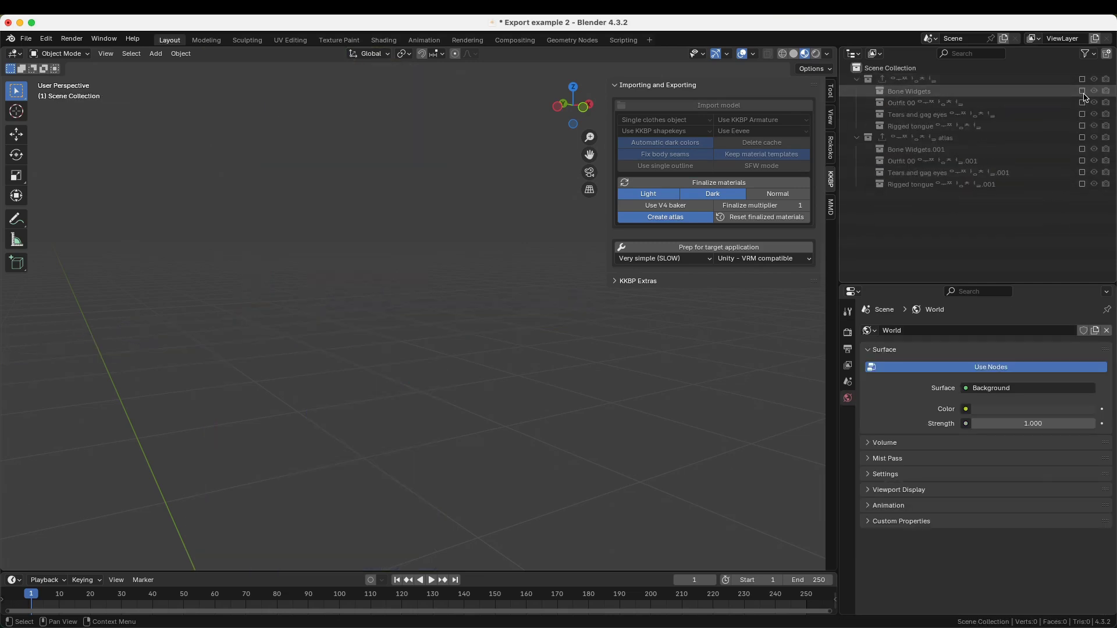
click(1082, 138)
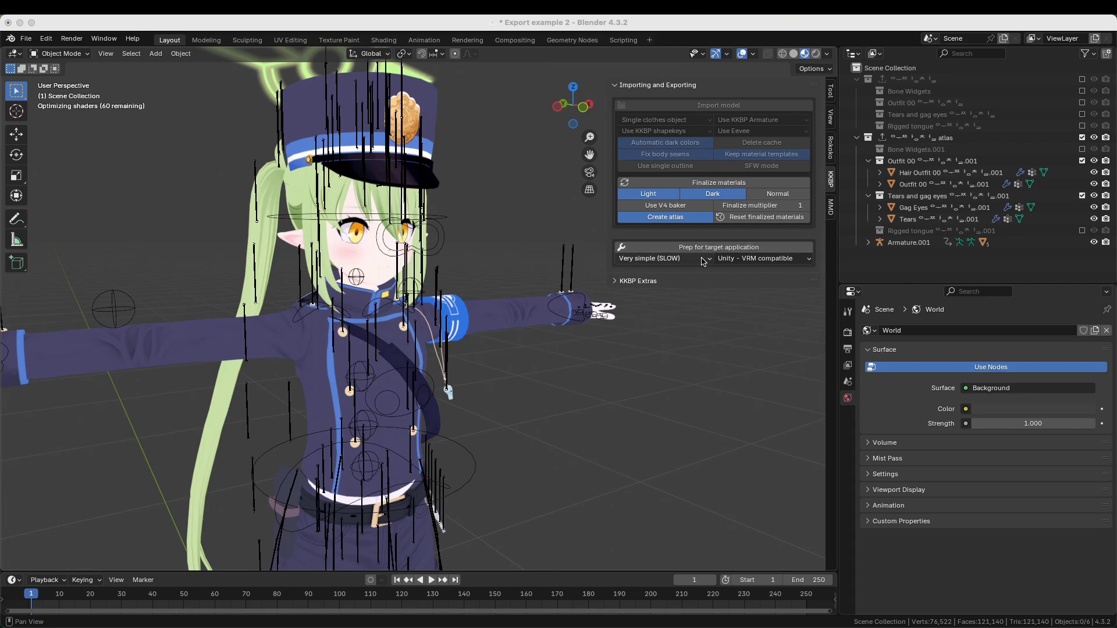
click(704, 259)
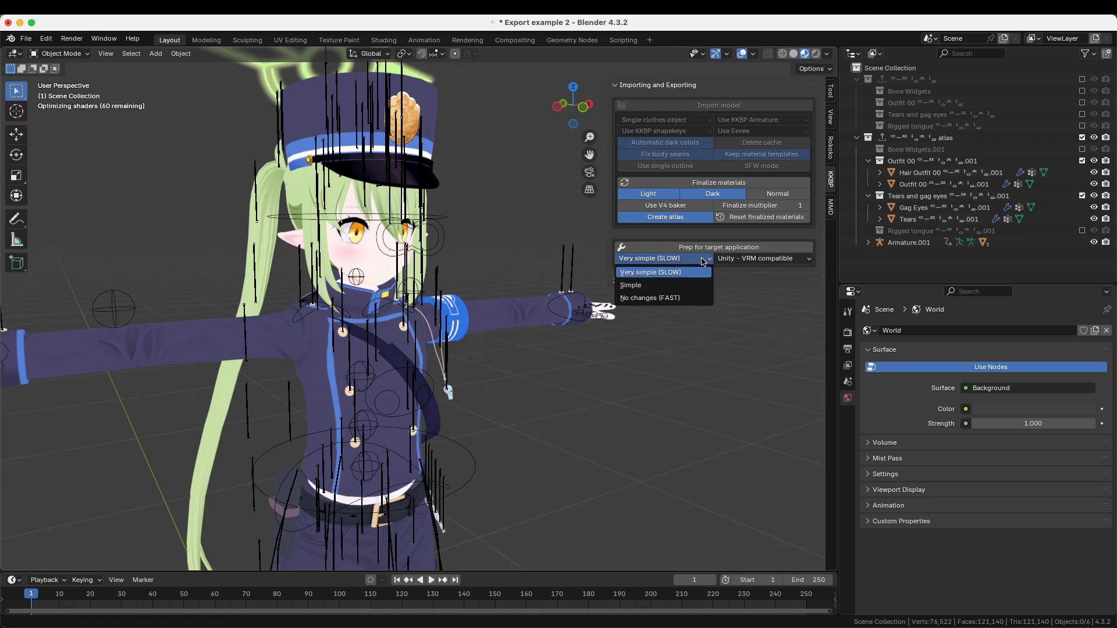
click(702, 261)
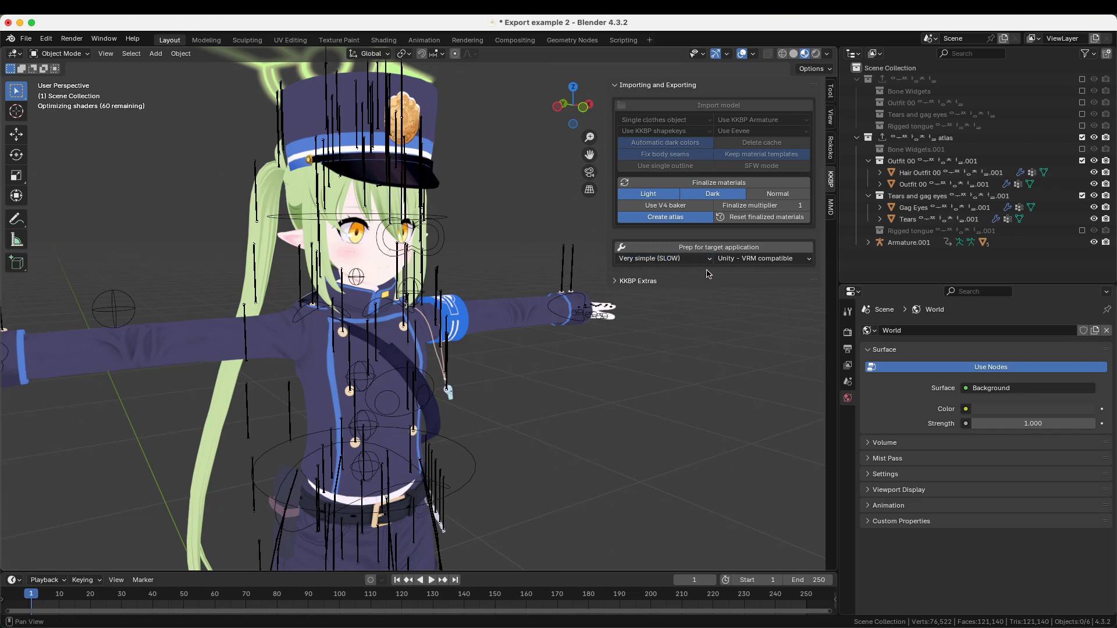
click(809, 262)
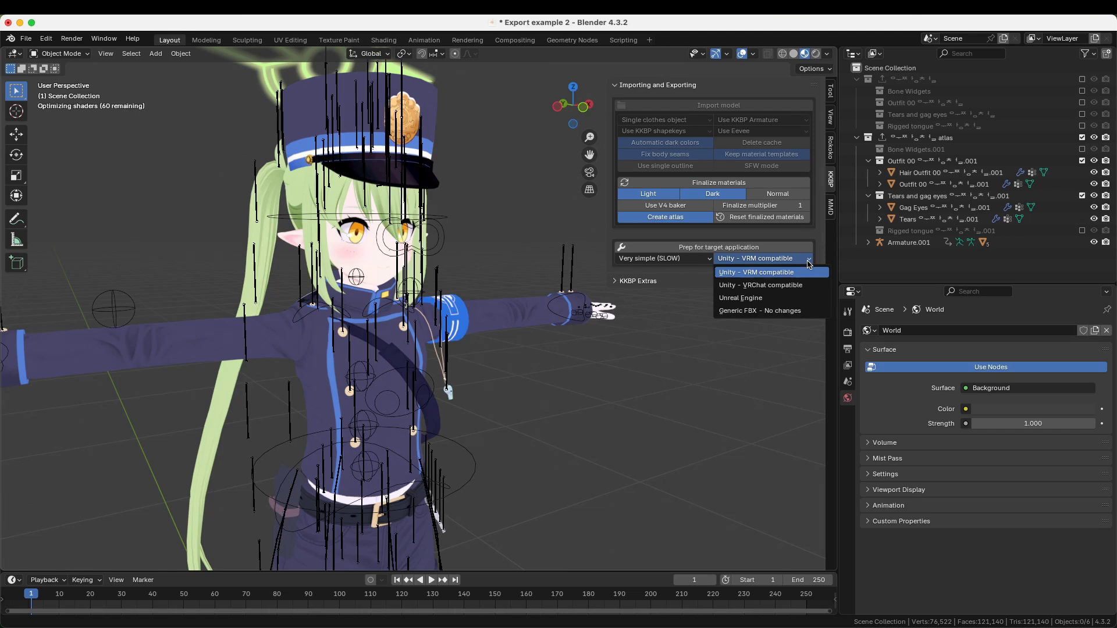
click(808, 259)
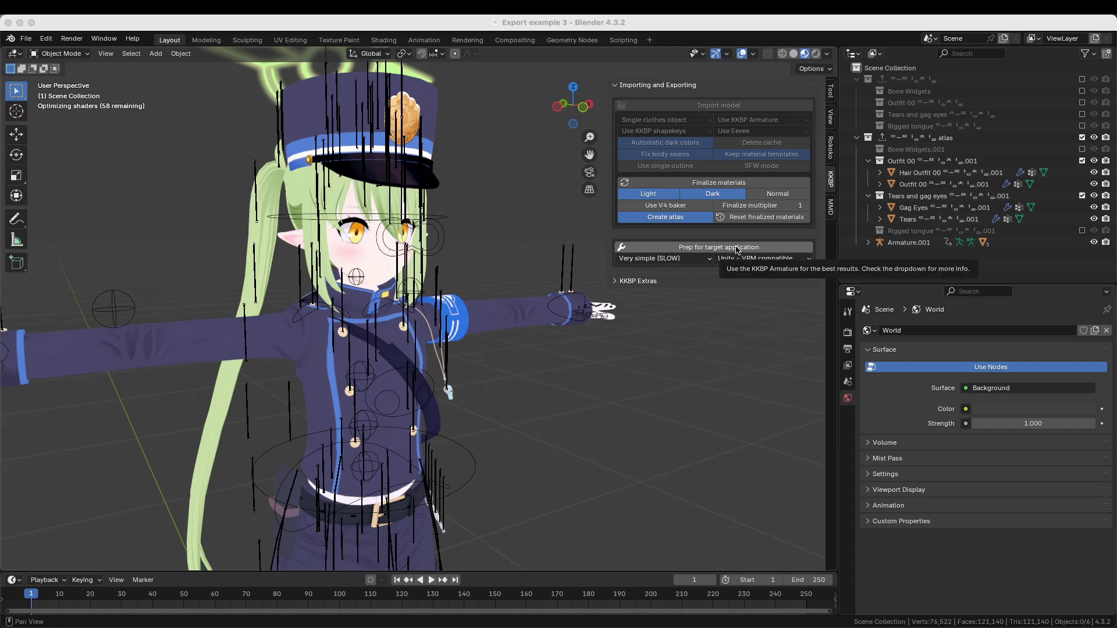
- Run Prep for target application to merge the atlas armature's bones for Unity VRM
click(737, 249)
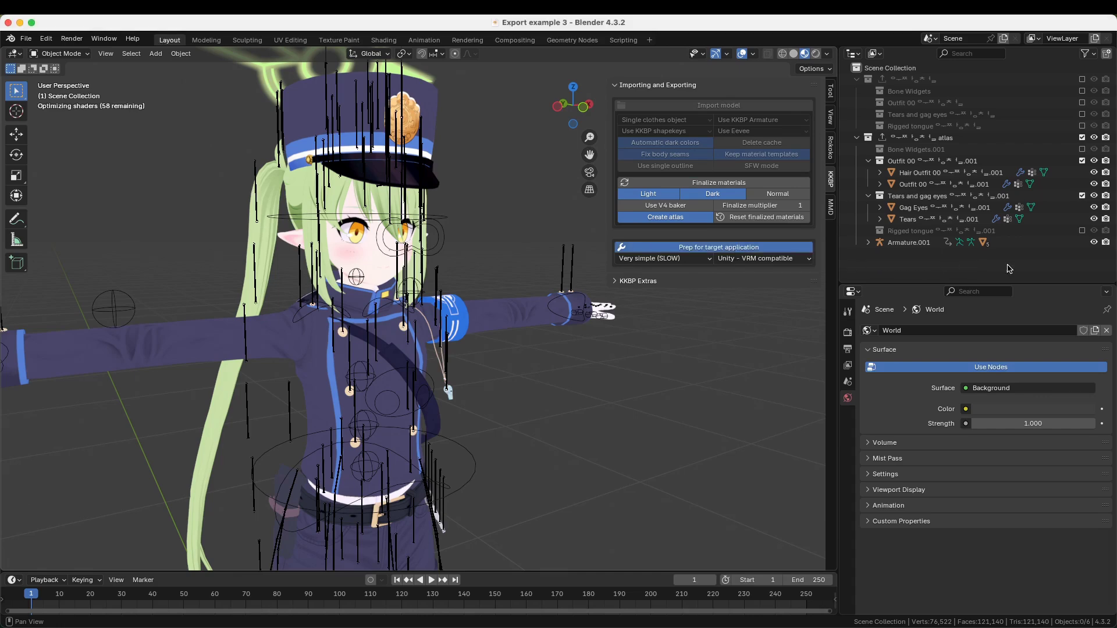
drag(1116, 195, 678, 312)
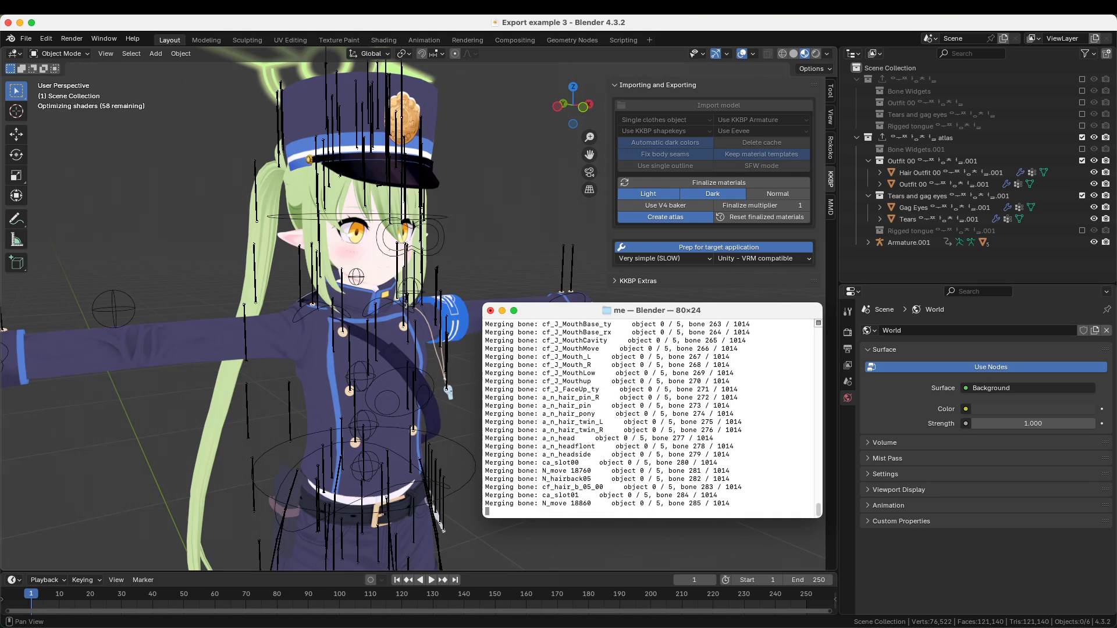
click(736, 328)
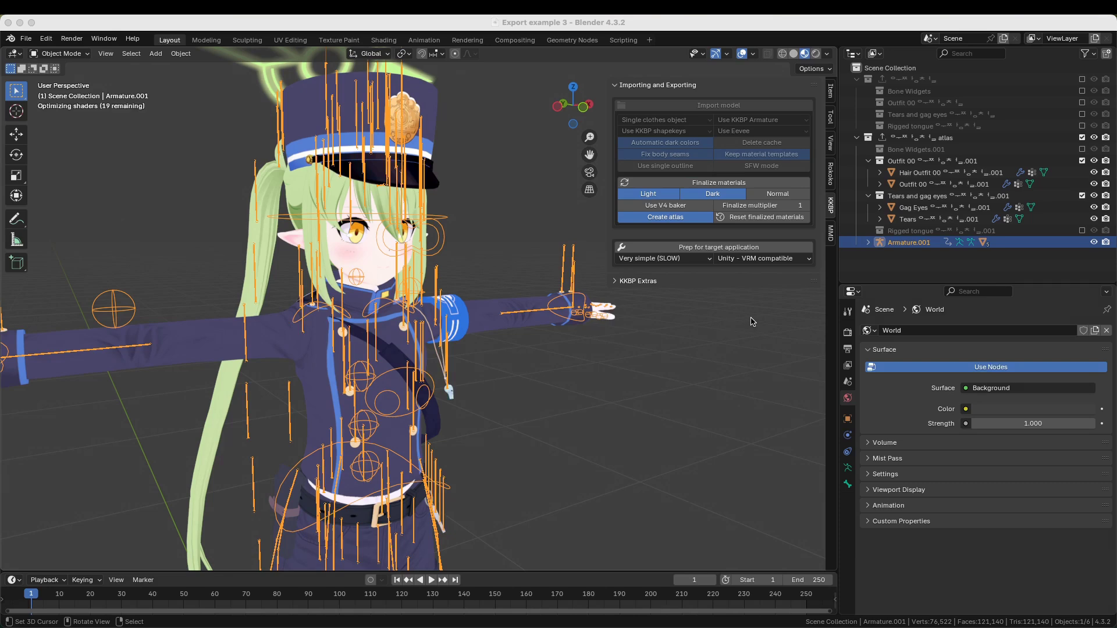
click(753, 320)
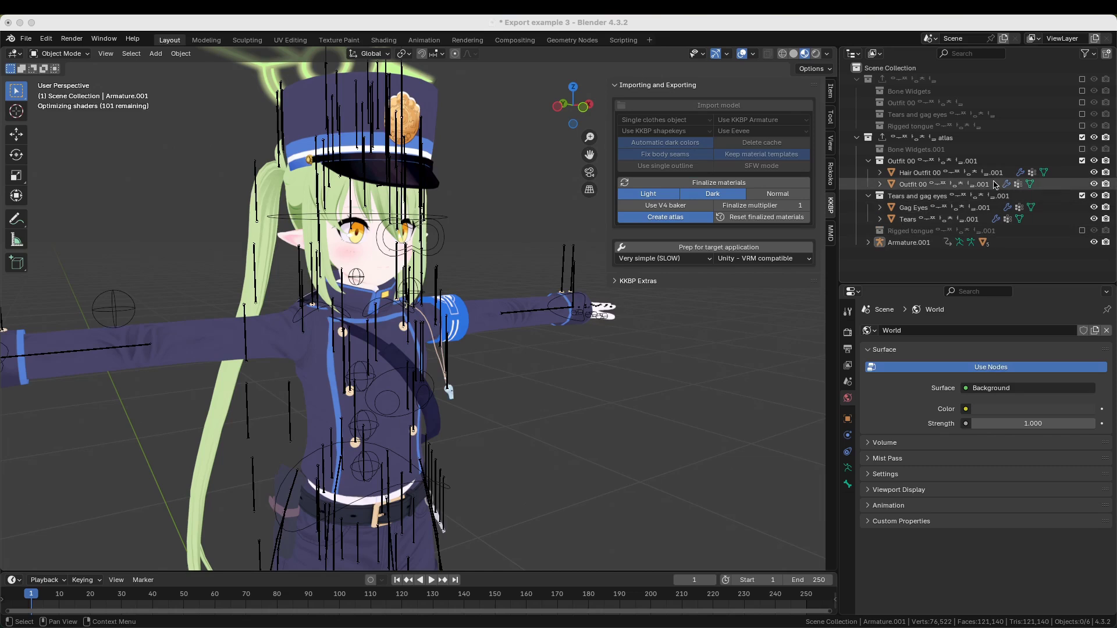
- Delete the hierarchy of Bone Widgets.001, Tears and gag eyes.001 and Rigged tongue.001
click(917, 150)
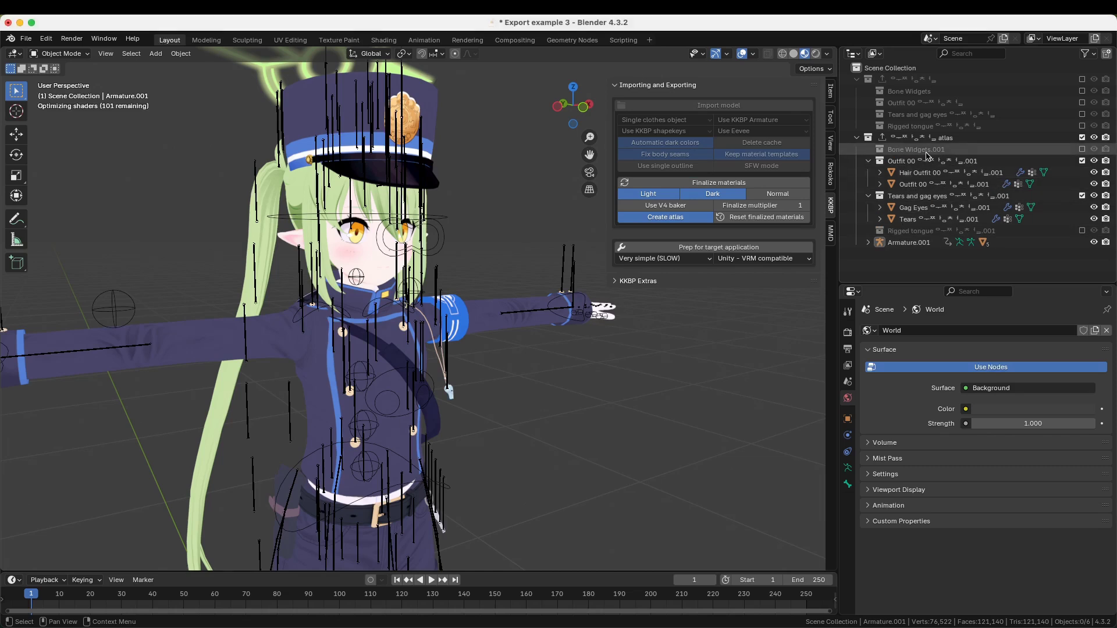
click(929, 198)
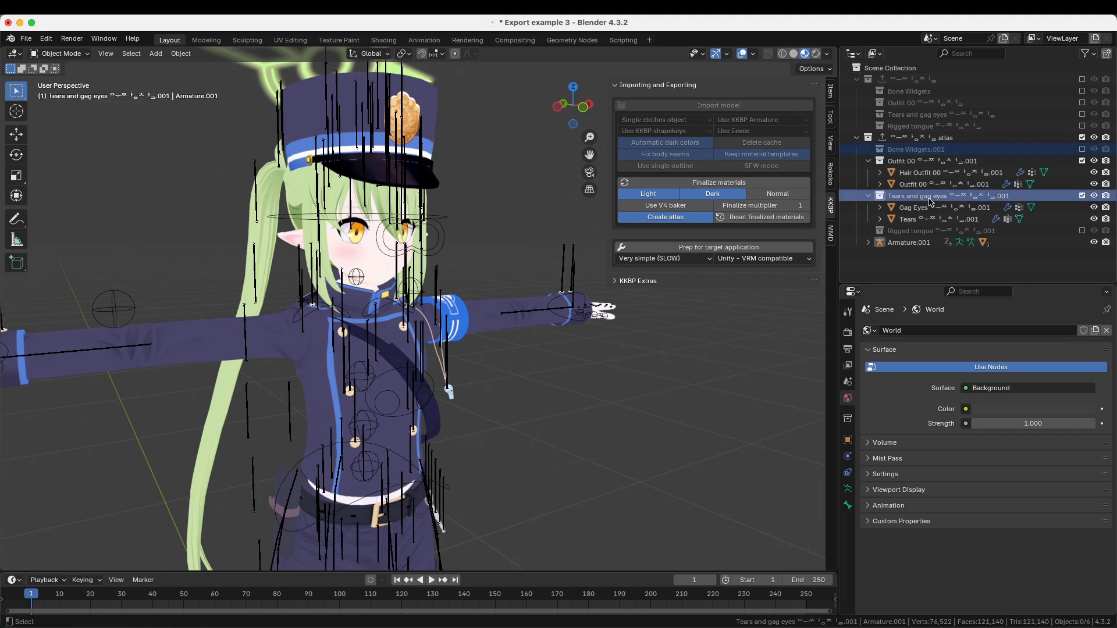
click(922, 233)
right_click(915, 235)
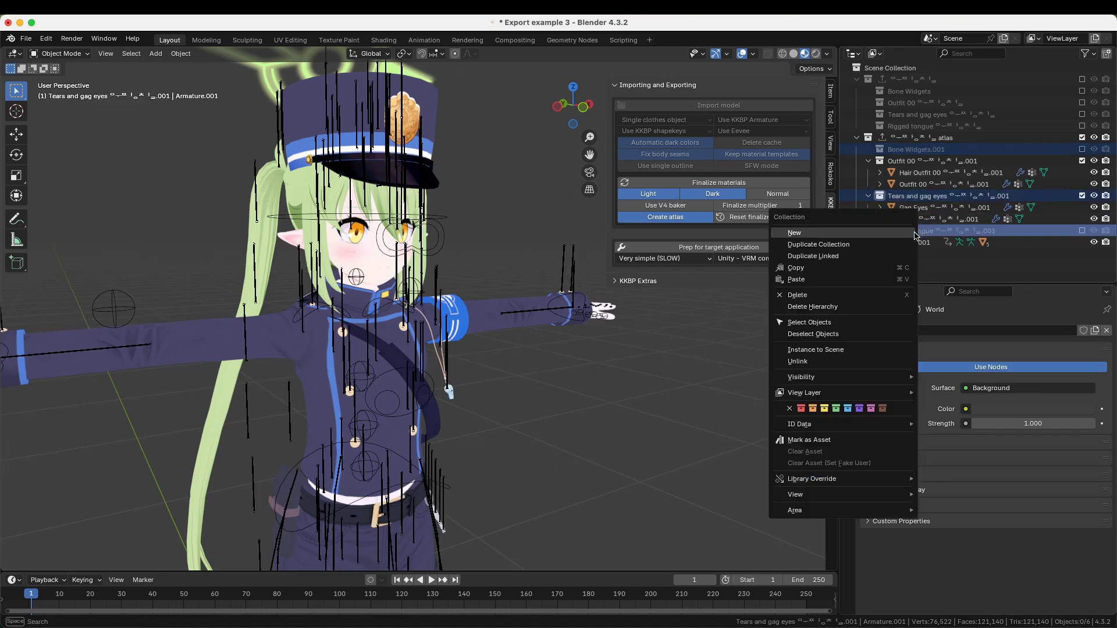
click(865, 307)
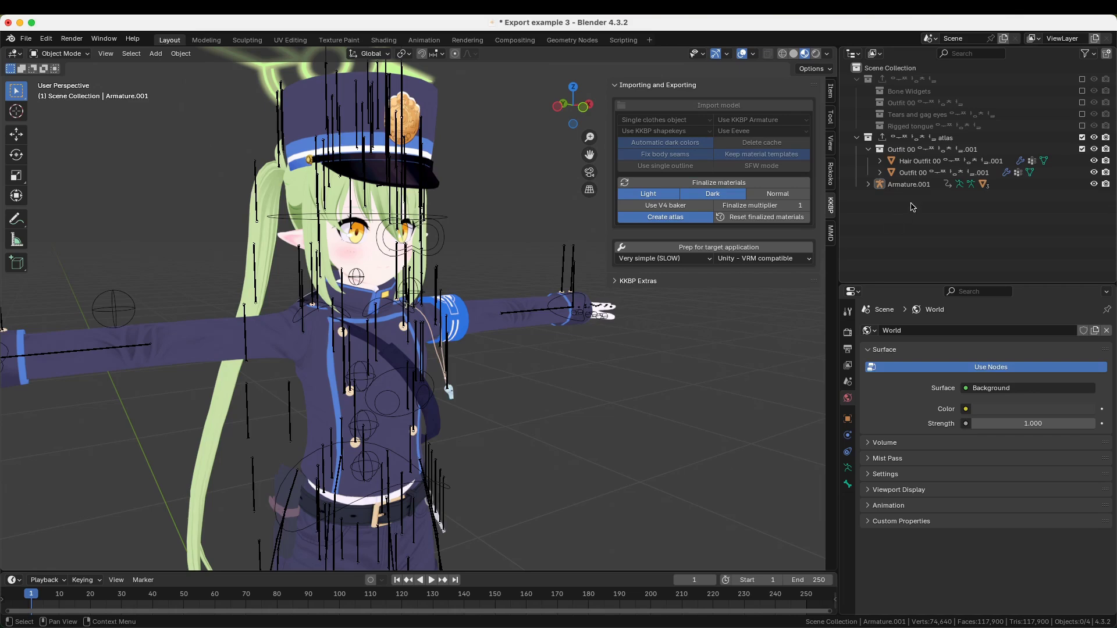
- Export the atlas collection as atlas.fbx into atlas_files and confirm the 7.8 MB file in Finder
click(962, 140)
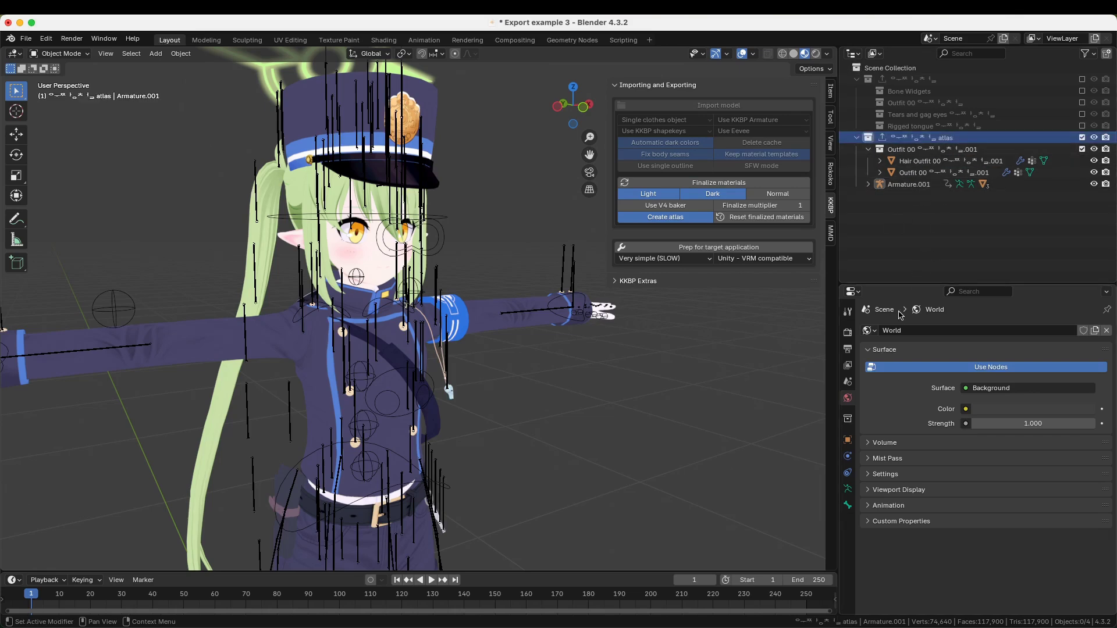
click(848, 419)
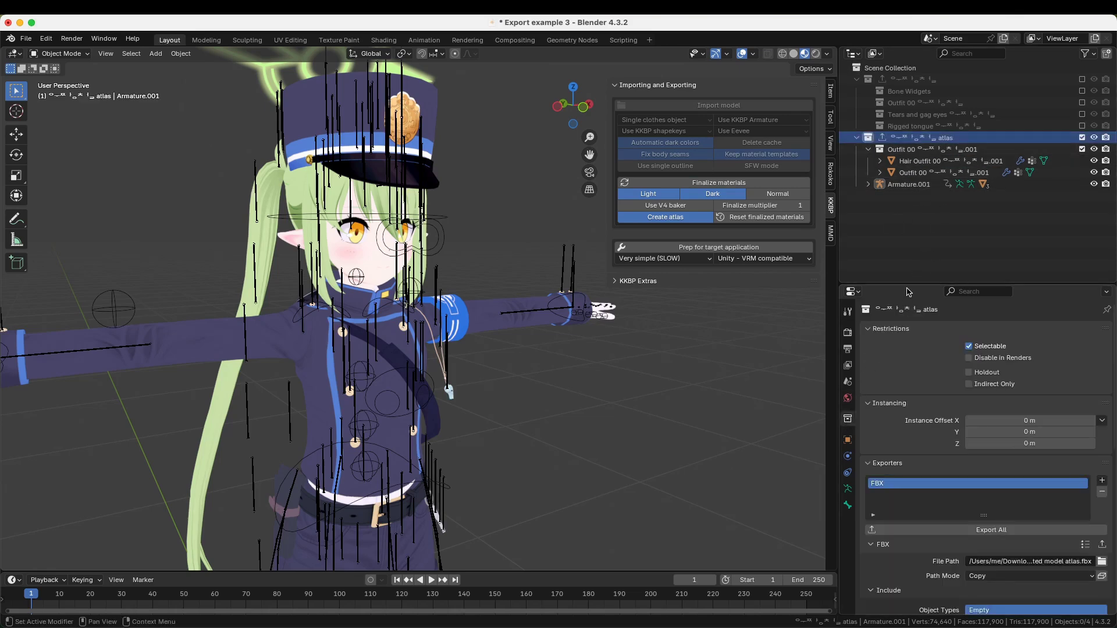
drag(908, 286, 925, 196)
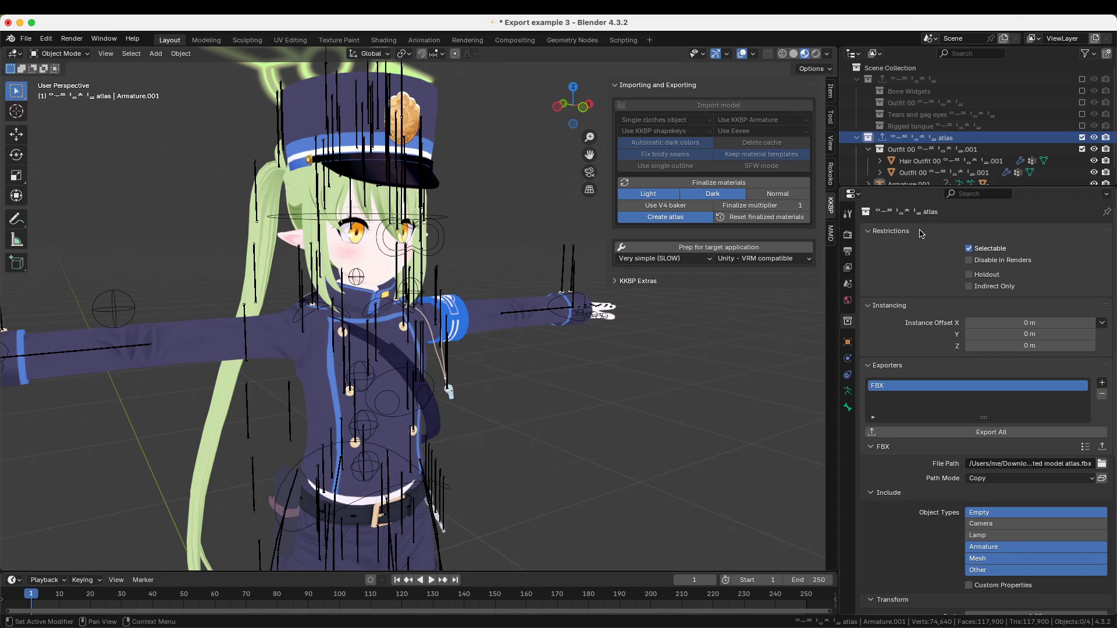
click(871, 233)
click(877, 246)
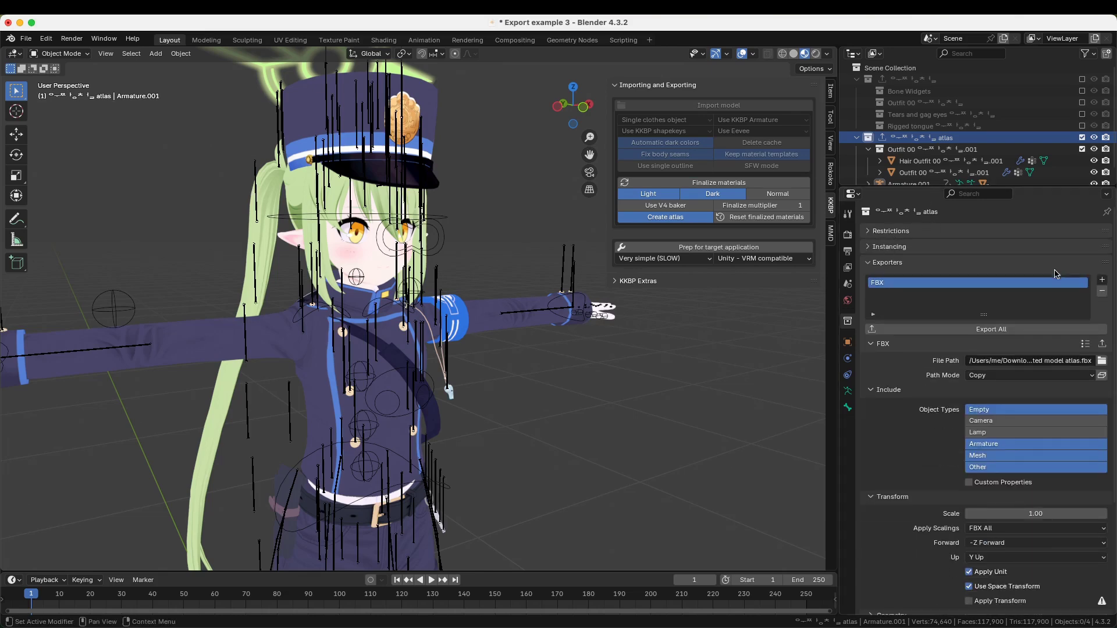
click(959, 335)
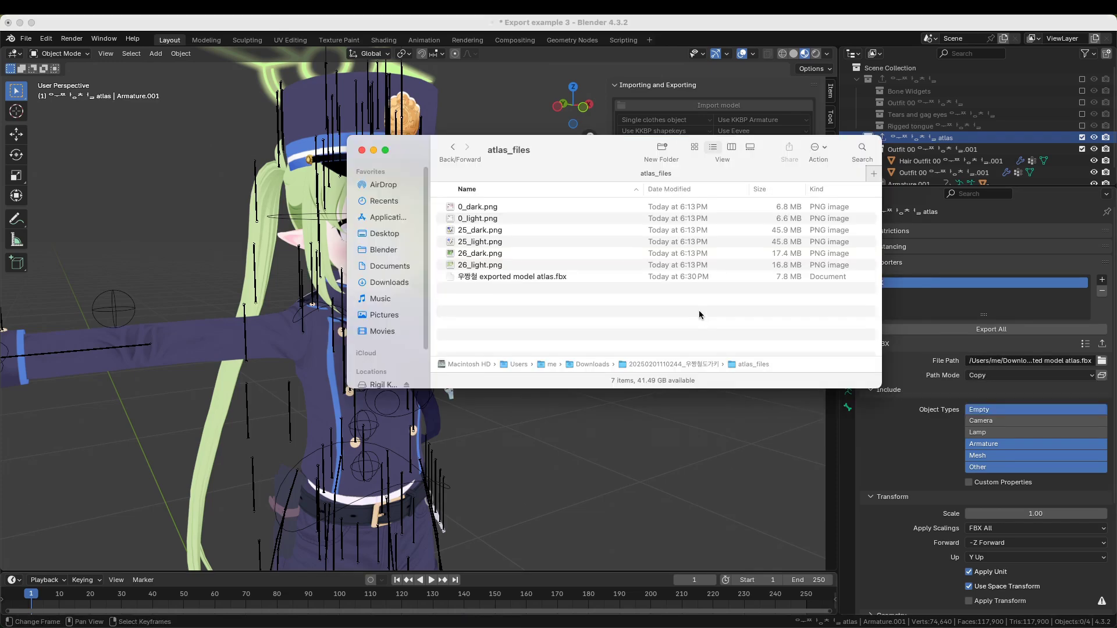
click(581, 277)
click(1062, 302)
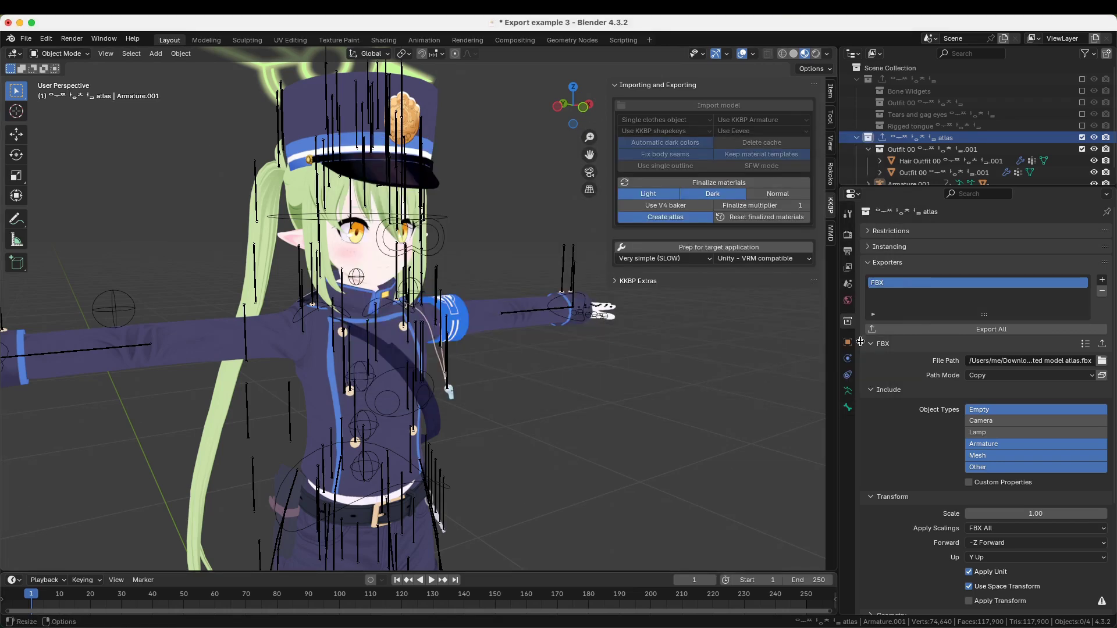
- Add a Wavefront OBJ exporter beside FBX, with output path ending in atlas.obj
click(1101, 280)
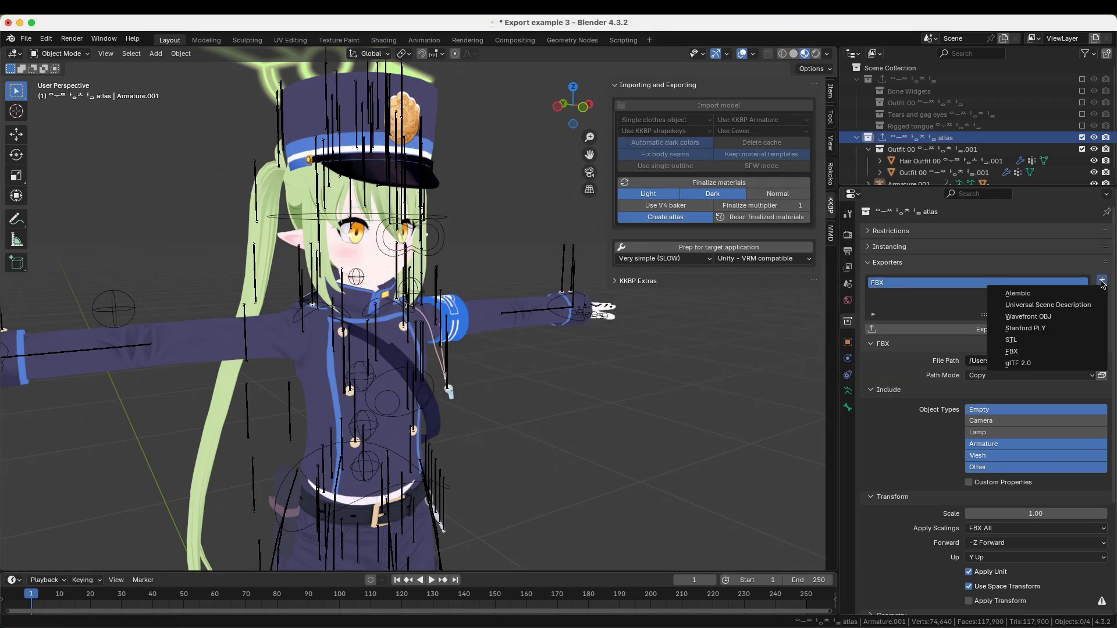
click(1064, 321)
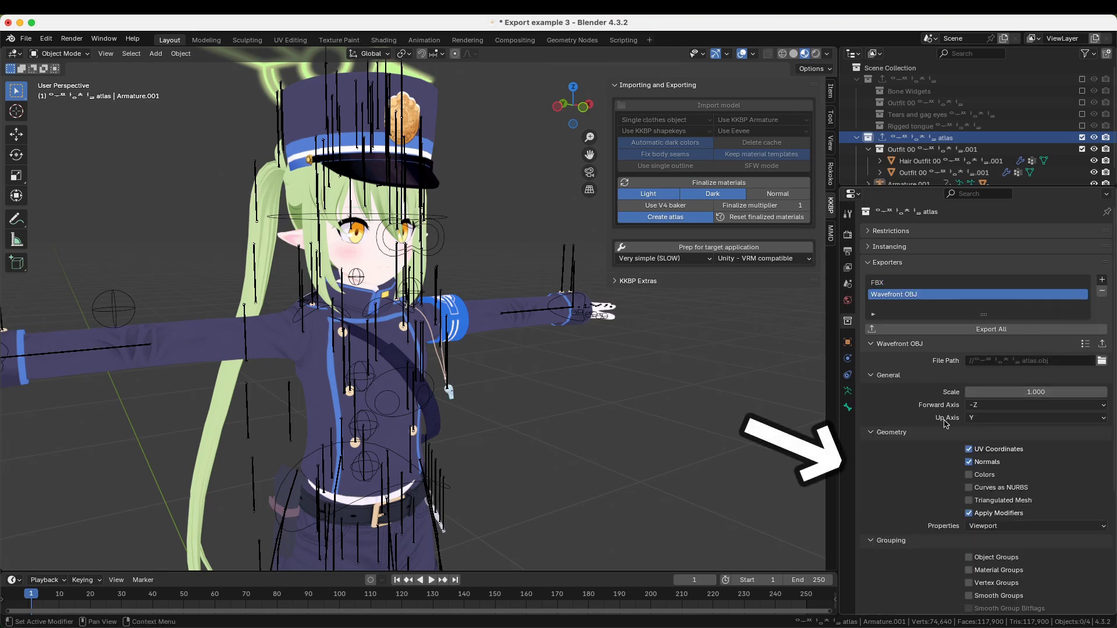